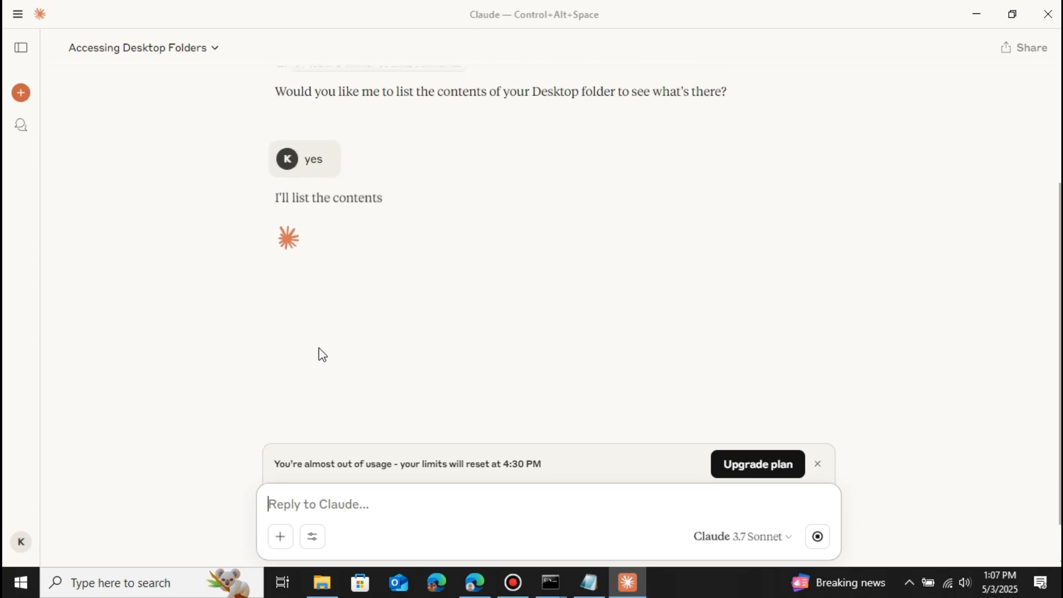
Step: Review the Desktop folder contents listed in the Claude chat and compare them with the folders on the actual desktop
scroll(410, 275, "up", 3)
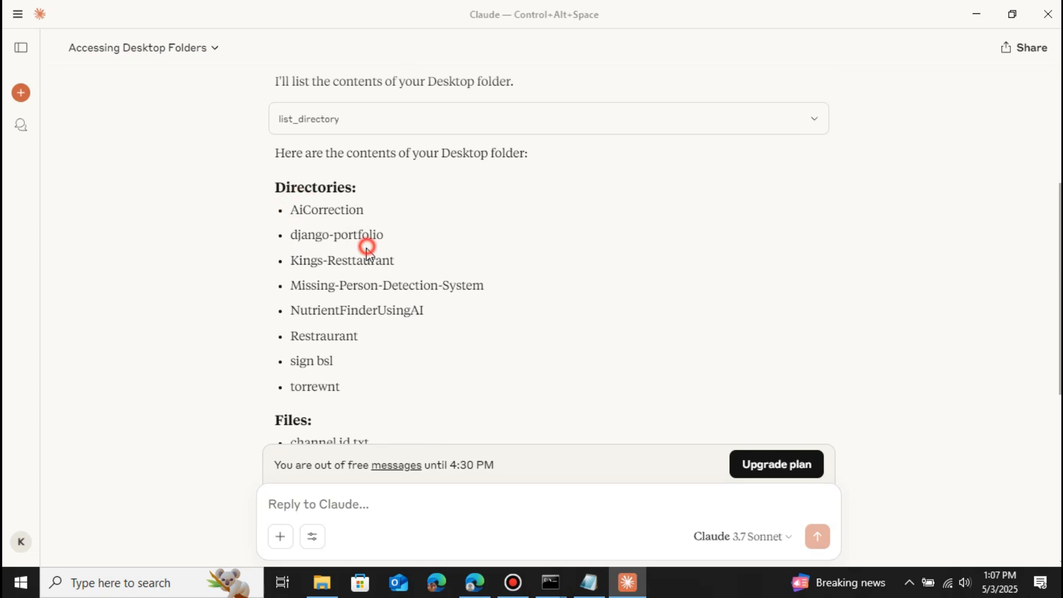
left_click(970, 7)
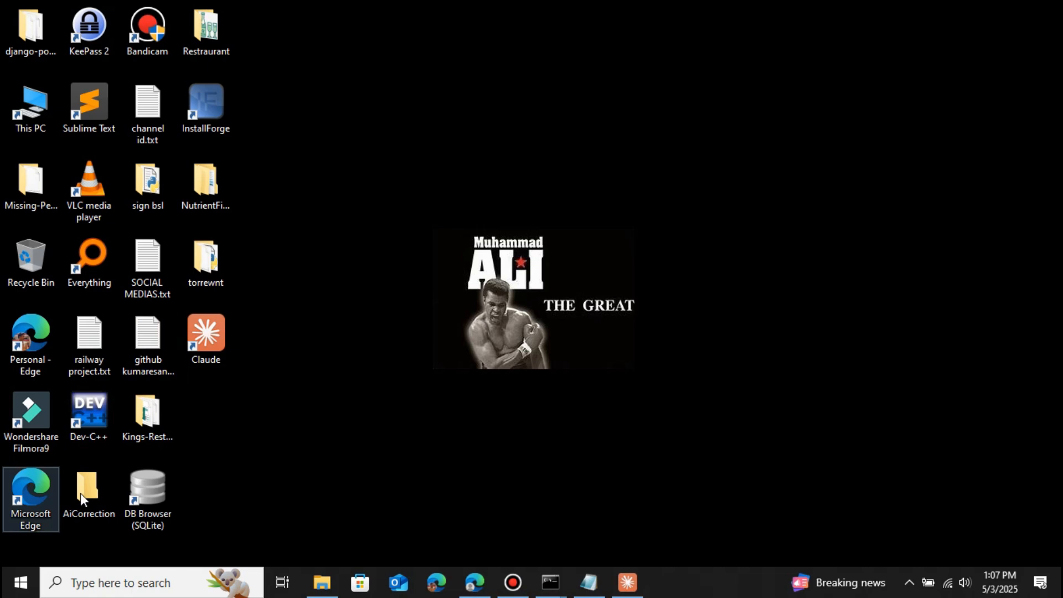
left_click(145, 415)
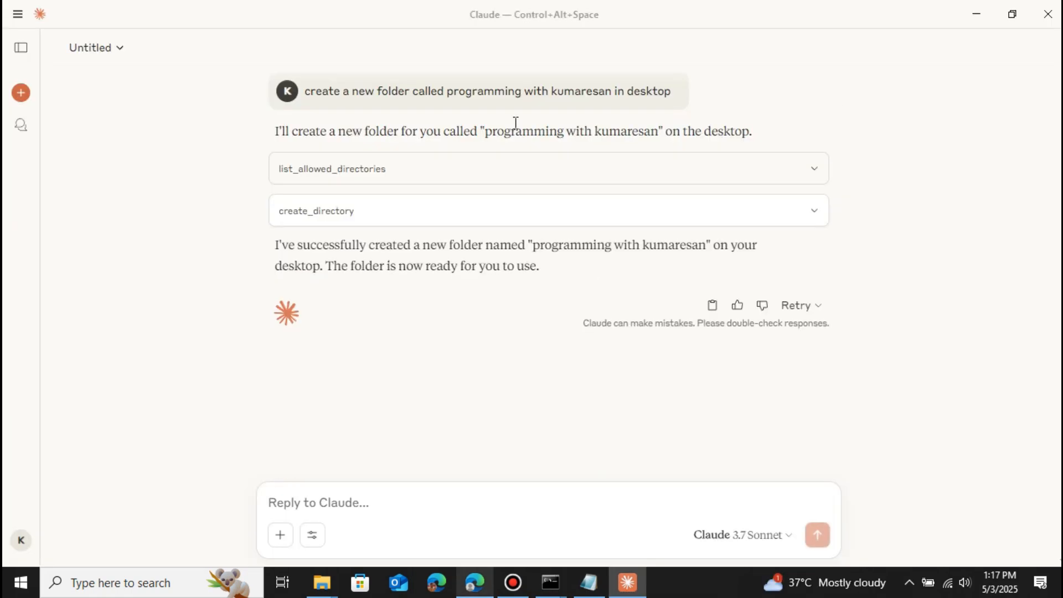
Step: Check the desktop for the folder created through Claude, and view the filesystem tool entry in the chat's tool options
left_click(974, 16)
left_click(202, 421)
left_click(248, 409)
left_click(216, 411)
left_click(297, 398)
left_click(222, 408)
left_click(320, 381)
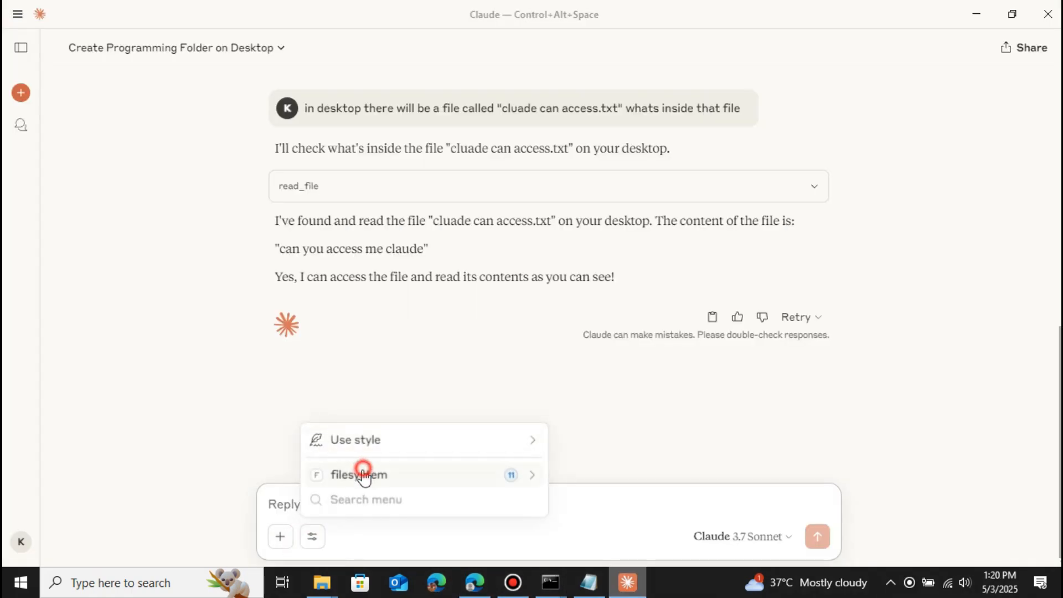
left_click(359, 472)
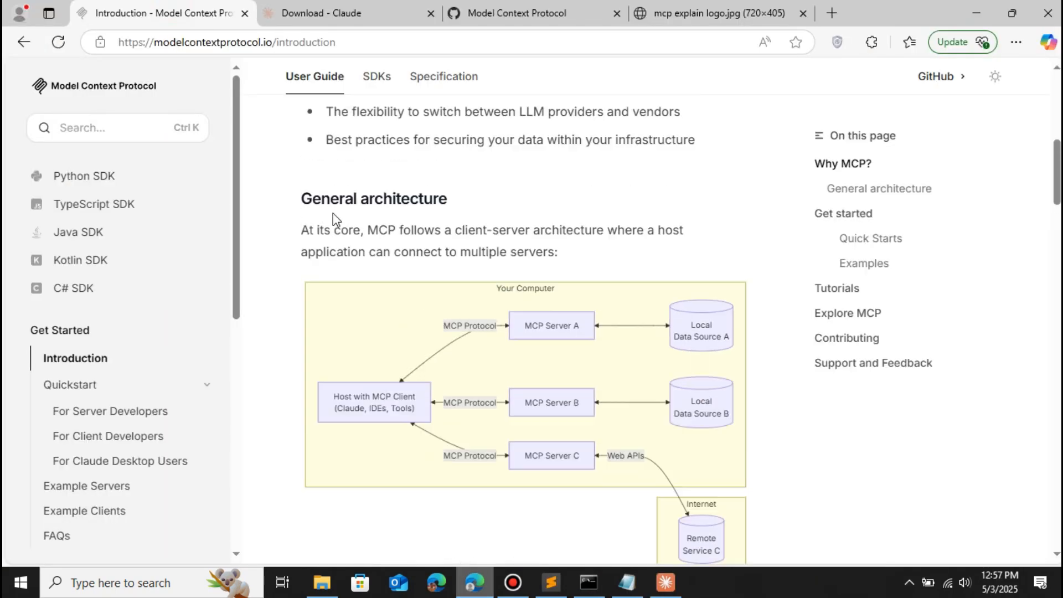
Step: Read the Model Context Protocol introduction page, covering the definition of MCP, Why MCP? and the General architecture diagram
scroll(333, 214, "down", 4)
scroll(333, 213, "up", 8)
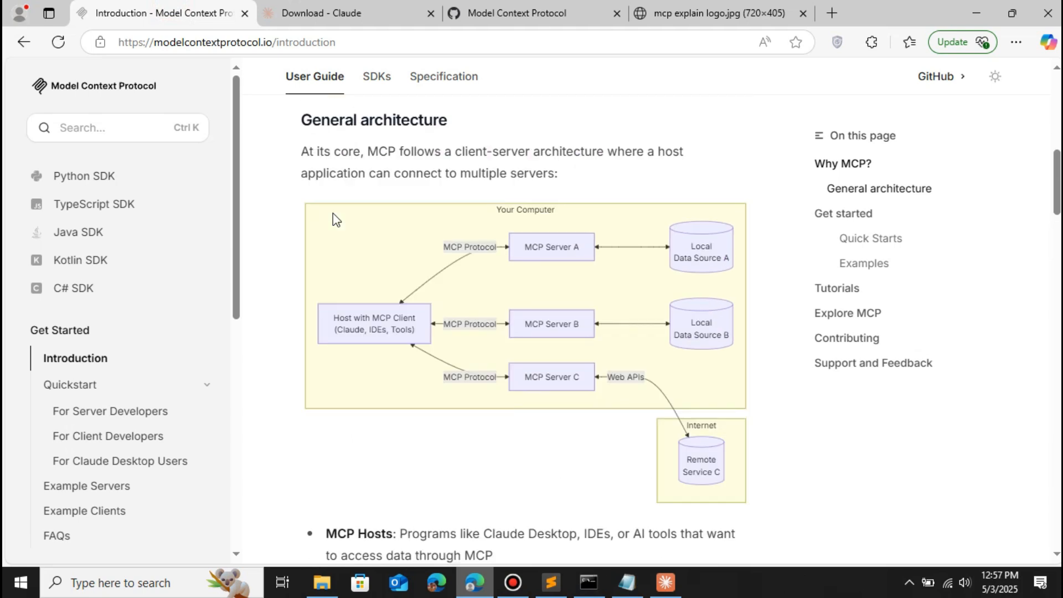
scroll(334, 214, "up", 4)
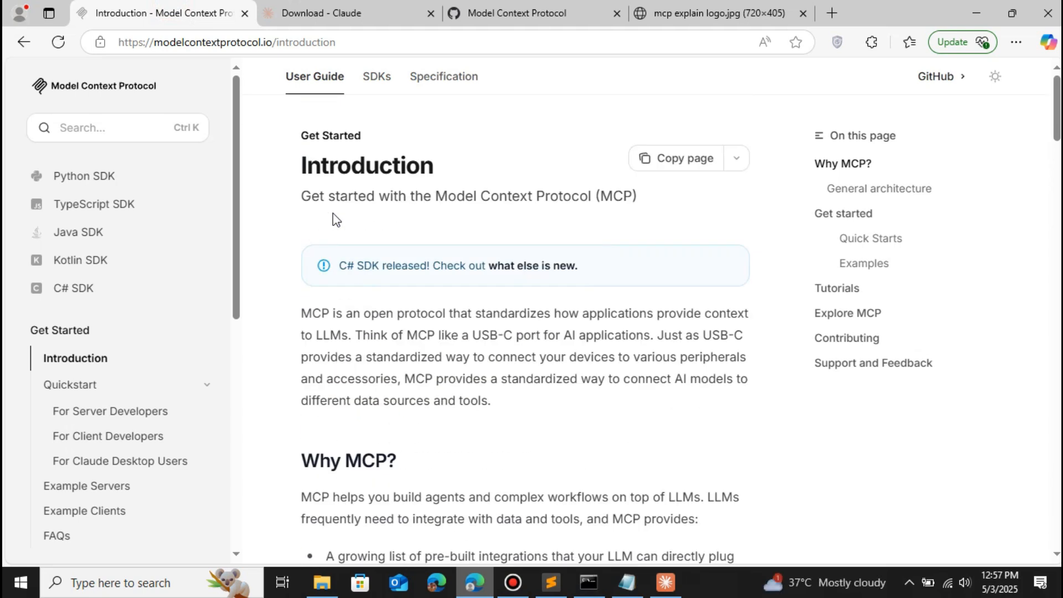
scroll(334, 213, "down", 3)
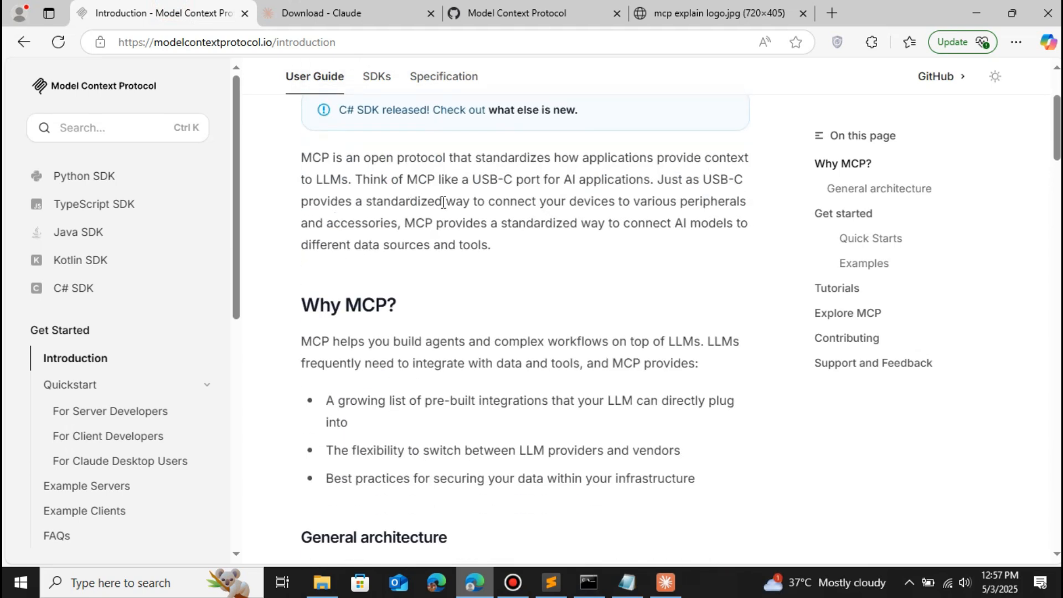
scroll(450, 267, "up", 2)
scroll(449, 272, "up", 1)
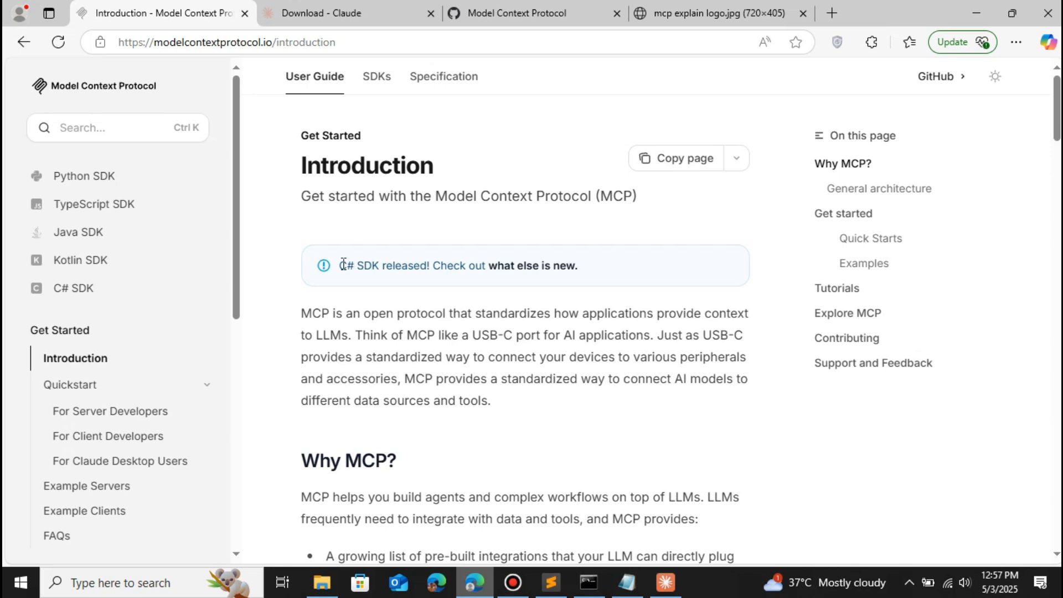
left_click_drag(337, 266, 380, 265)
left_click(478, 336)
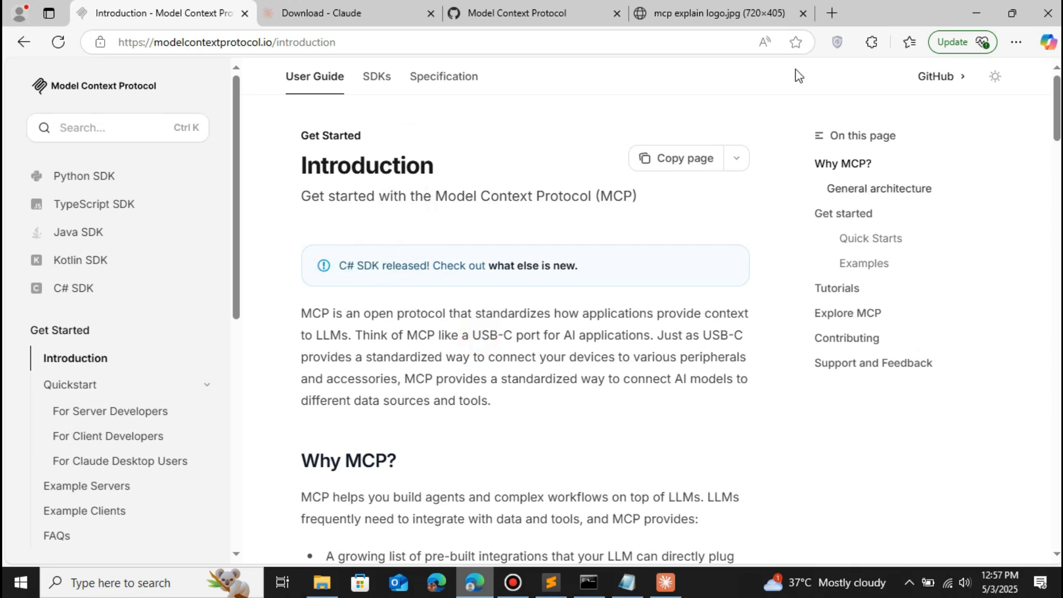
Step: View the MCP architecture image and compare it with the General architecture section of the Model Context Protocol introduction
mouse_move(599, 6)
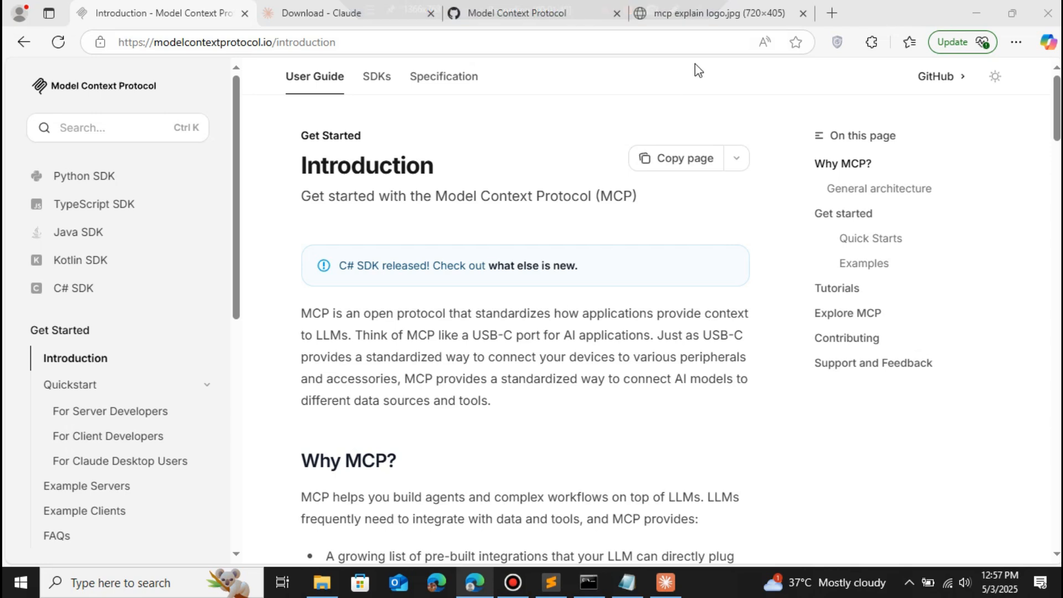
left_click(705, 12)
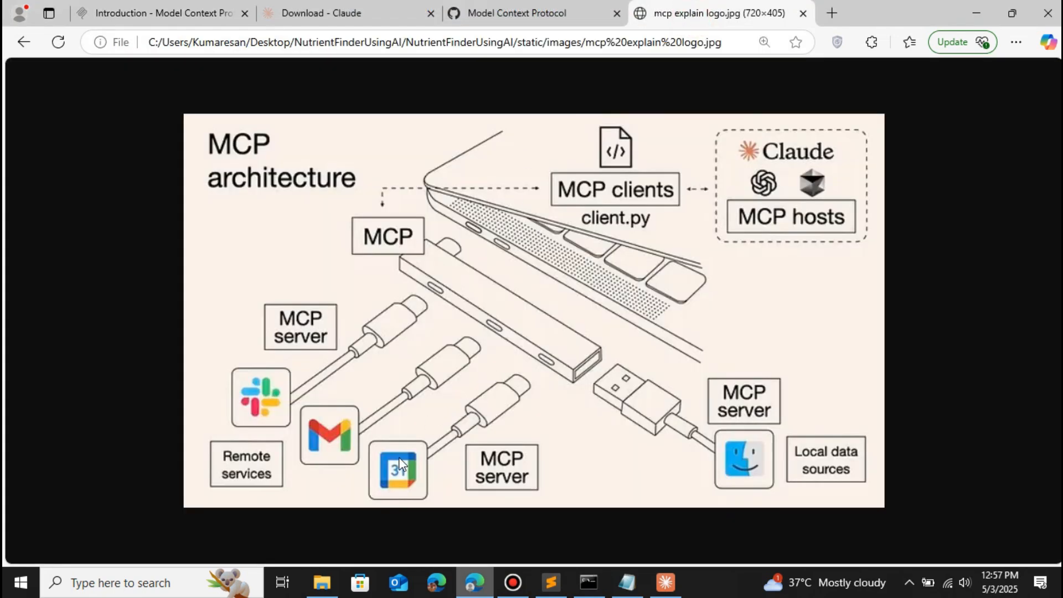
scroll(396, 185, "down", 6)
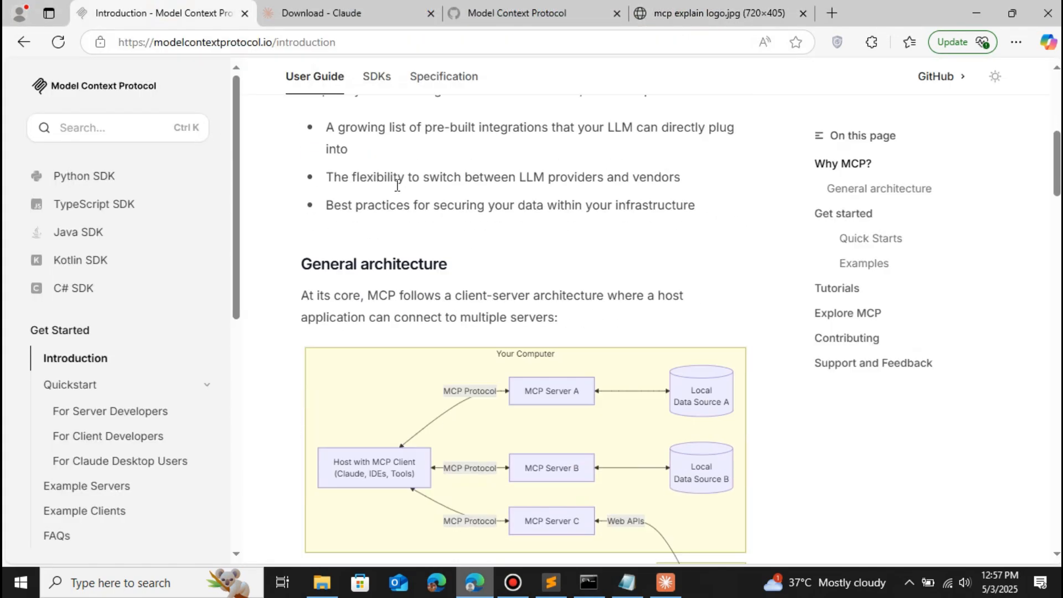
scroll(397, 185, "up", 3)
scroll(397, 185, "up", 2)
mouse_move(525, 7)
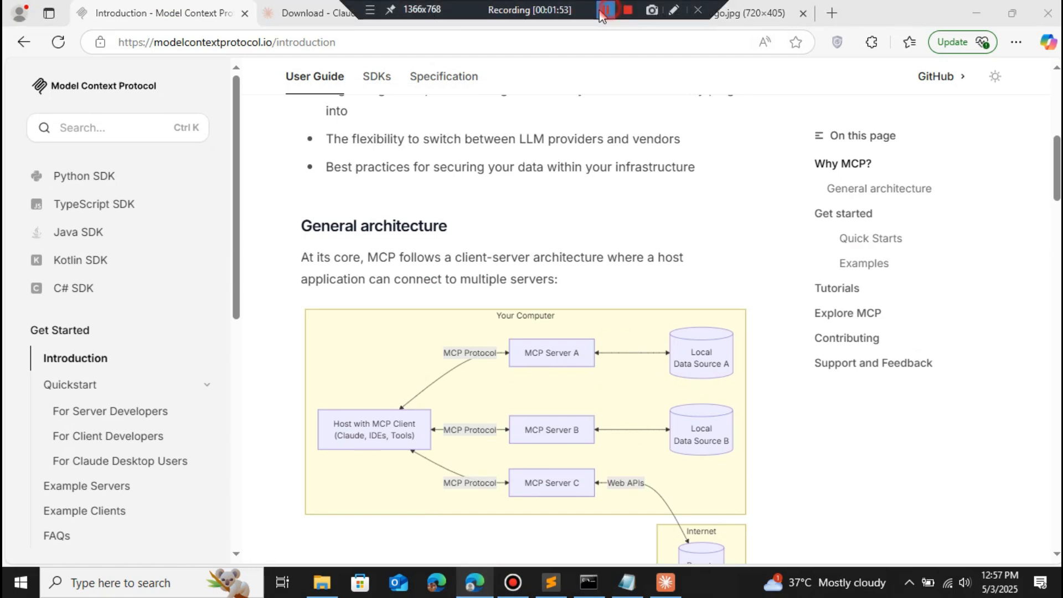
Step: Download the Windows installer of Claude for desktop from the claude.ai download page
left_click(347, 17)
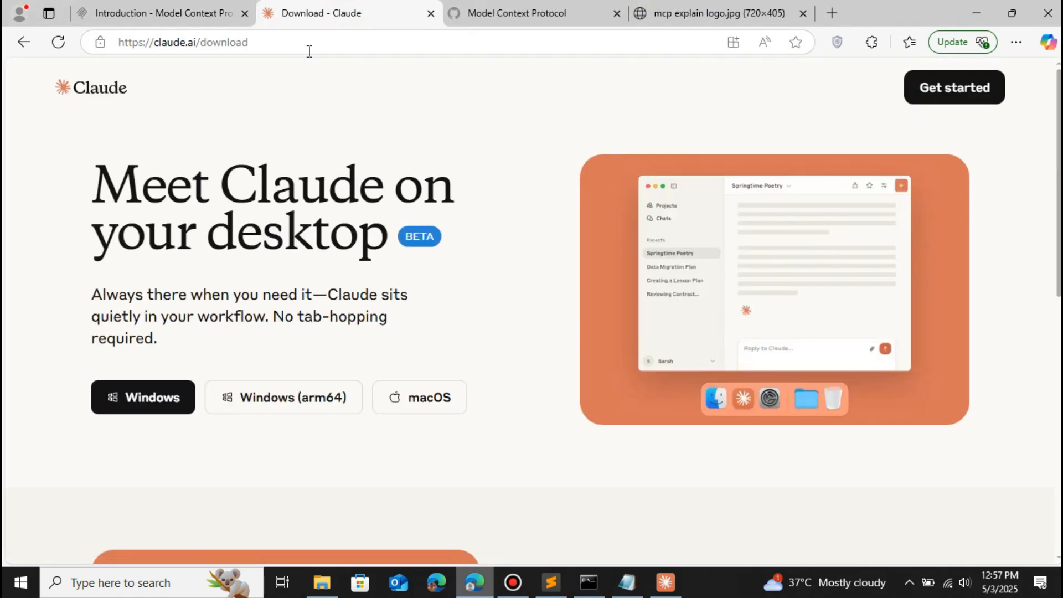
scroll(455, 187, "down", 5)
scroll(448, 190, "up", 5)
left_click(139, 408)
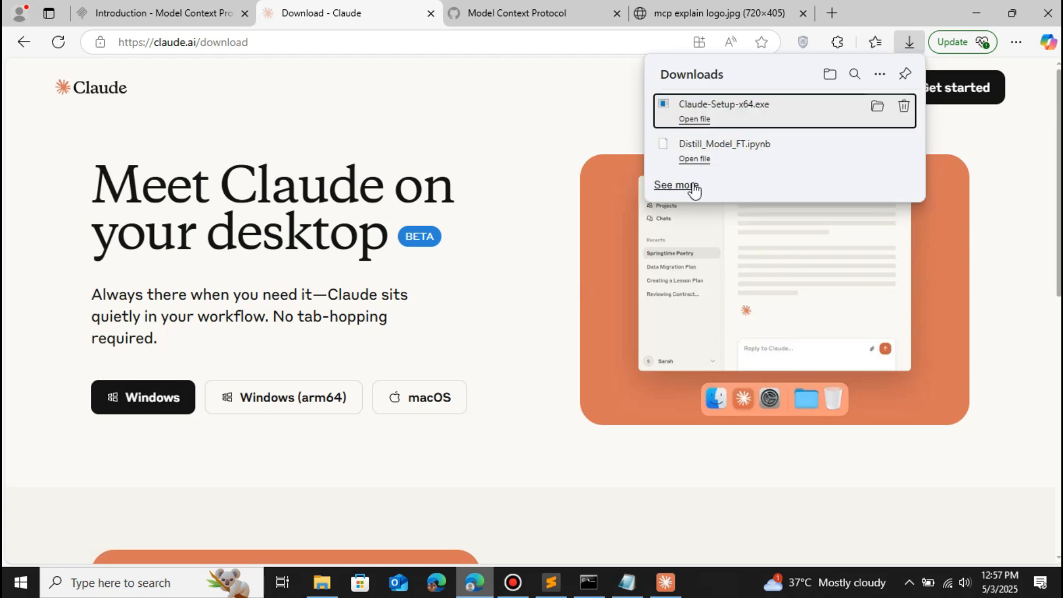
Step: Look through the browser's full download list for Claude-Setup-x64.exe and close the list
left_click(692, 186)
scroll(724, 230, "down", 3)
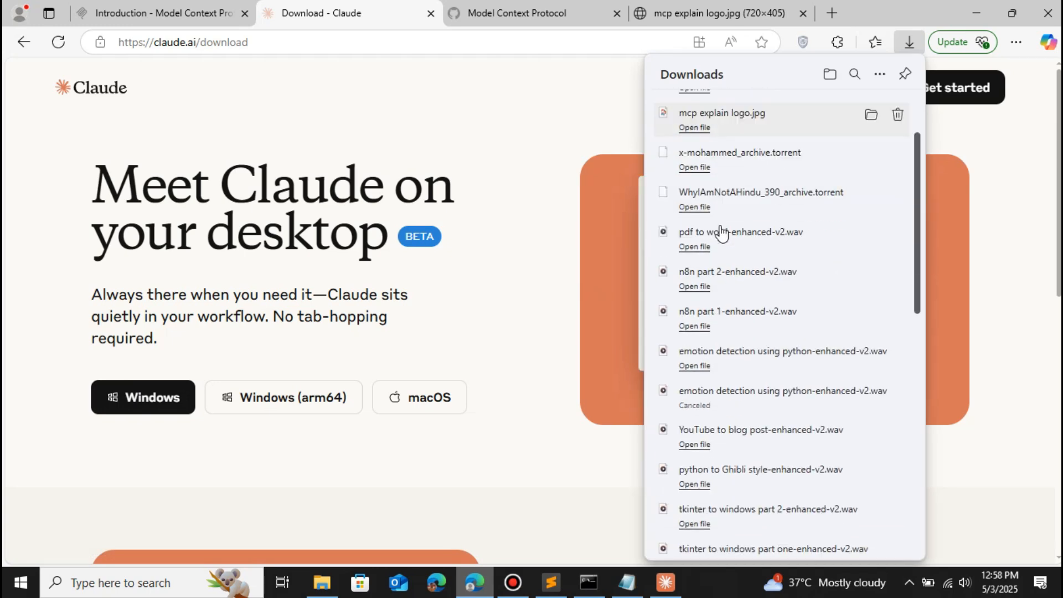
scroll(725, 188, "up", 3)
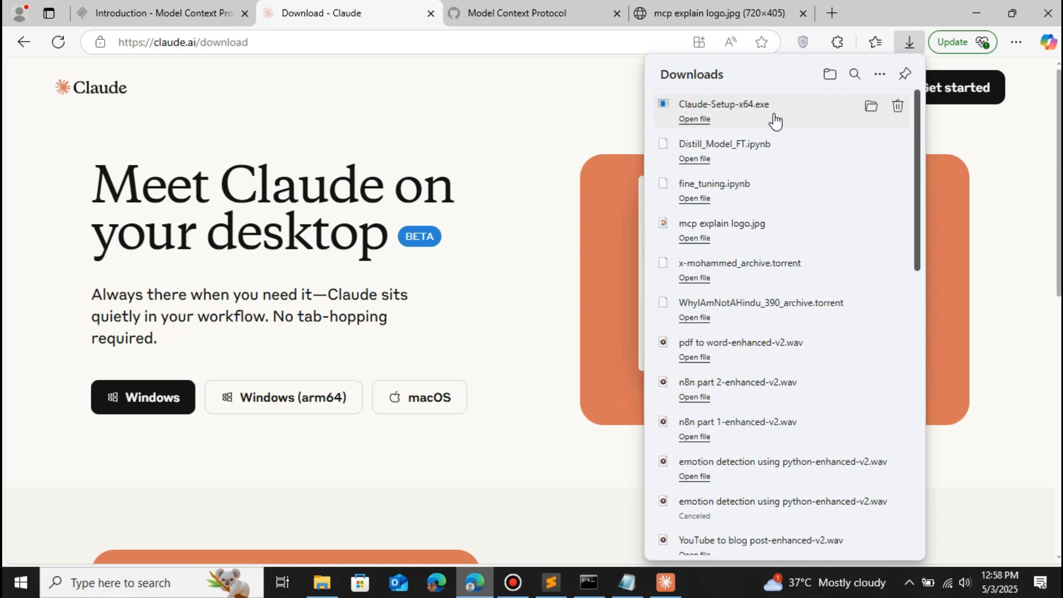
left_click(545, 157)
Step: Switch to the Claude desktop app, review the chat about accessing Google Drive files, and return to the browser
left_click(666, 582)
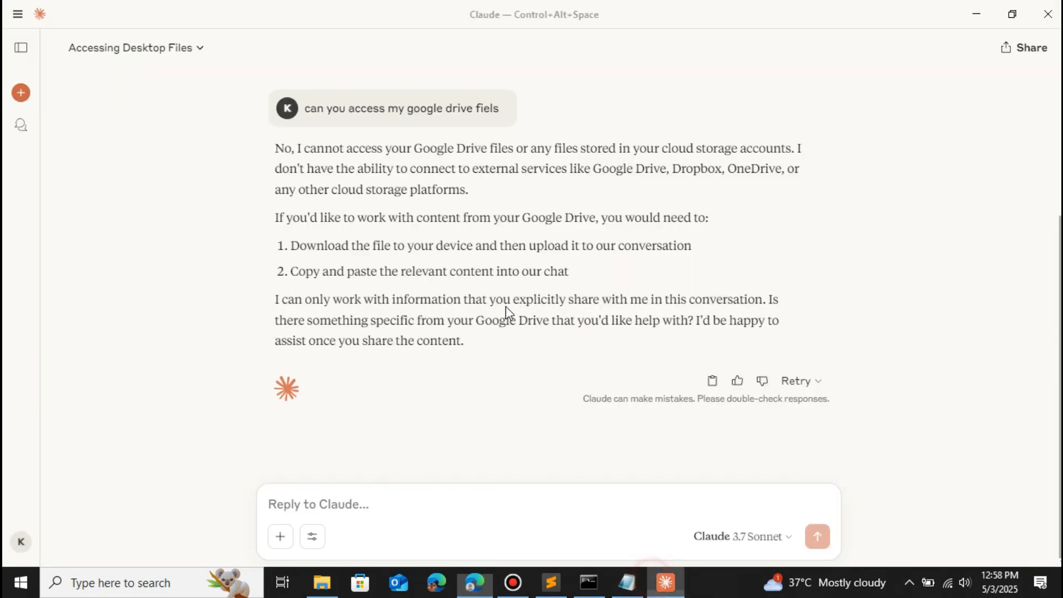
scroll(272, 300, "up", 4)
scroll(271, 300, "down", 4)
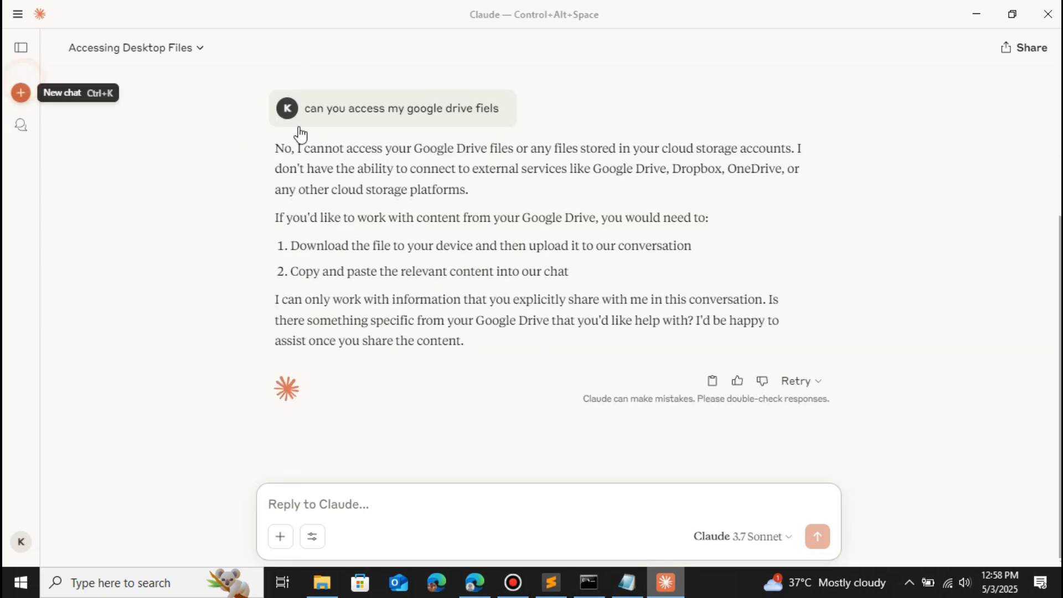
mouse_move(510, 98)
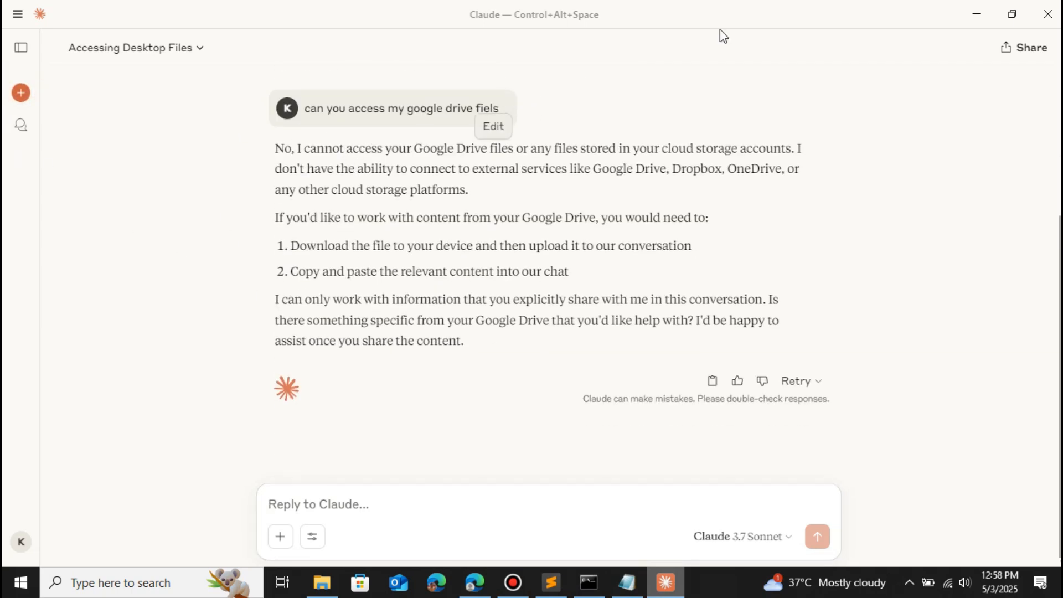
left_click(975, 19)
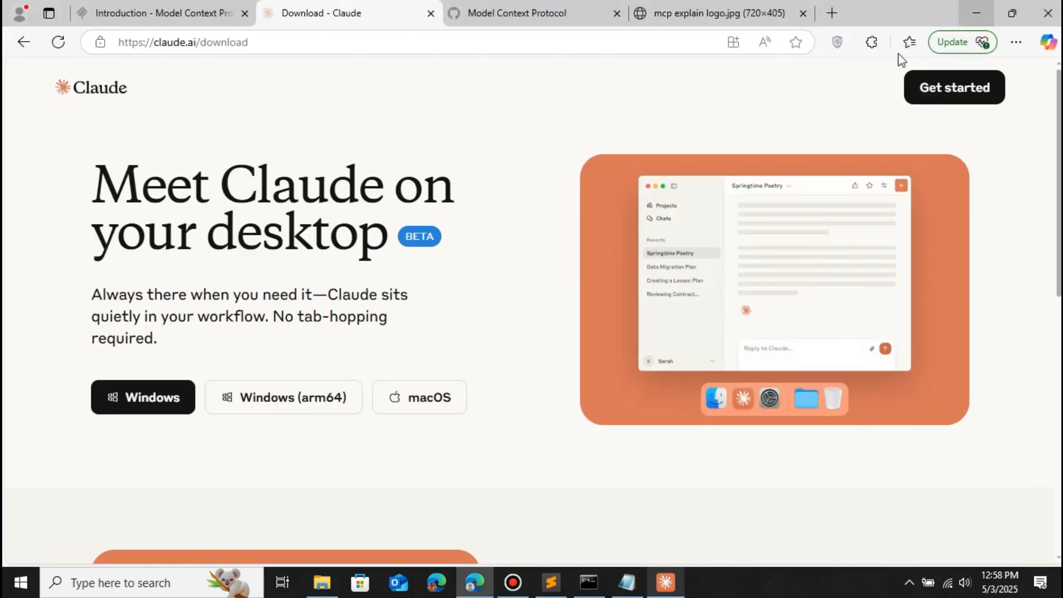
Step: Open the For Claude Desktop Users quickstart in the Model Context Protocol documentation
left_click(127, 8)
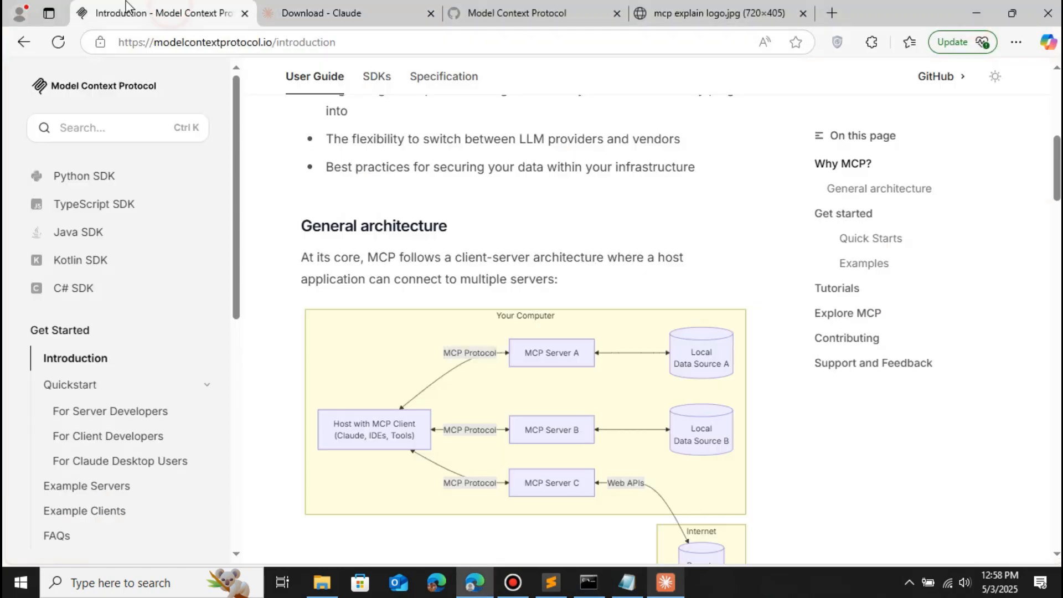
scroll(109, 247, "down", 5)
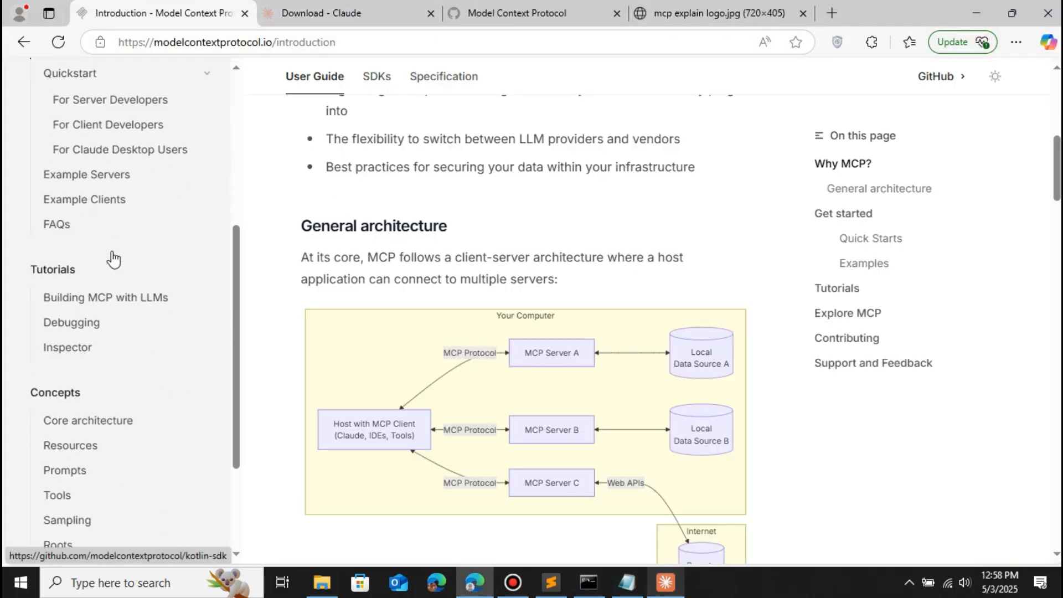
scroll(101, 293, "up", 2)
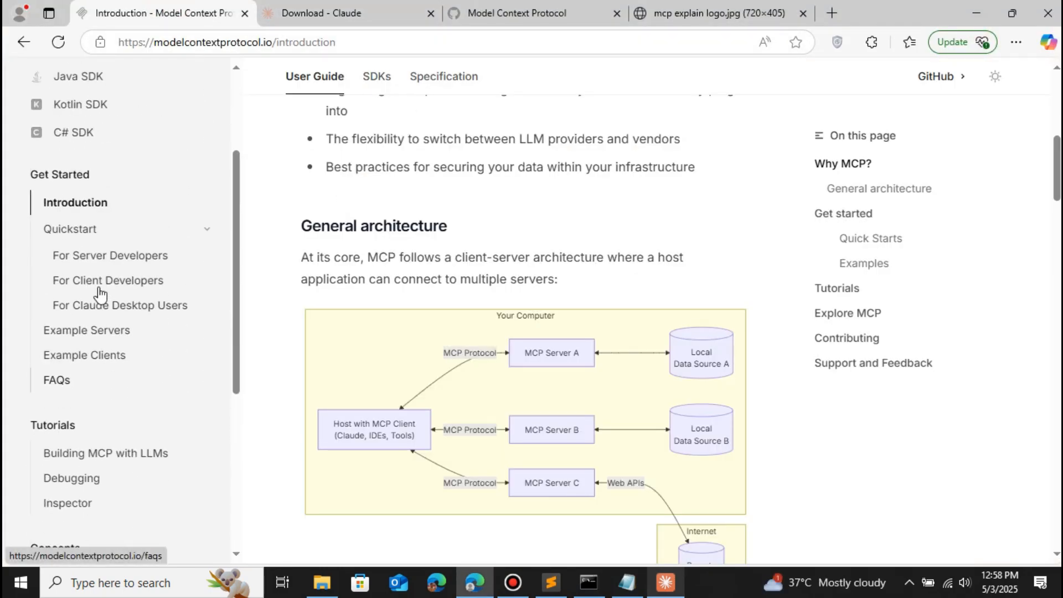
left_click(123, 308)
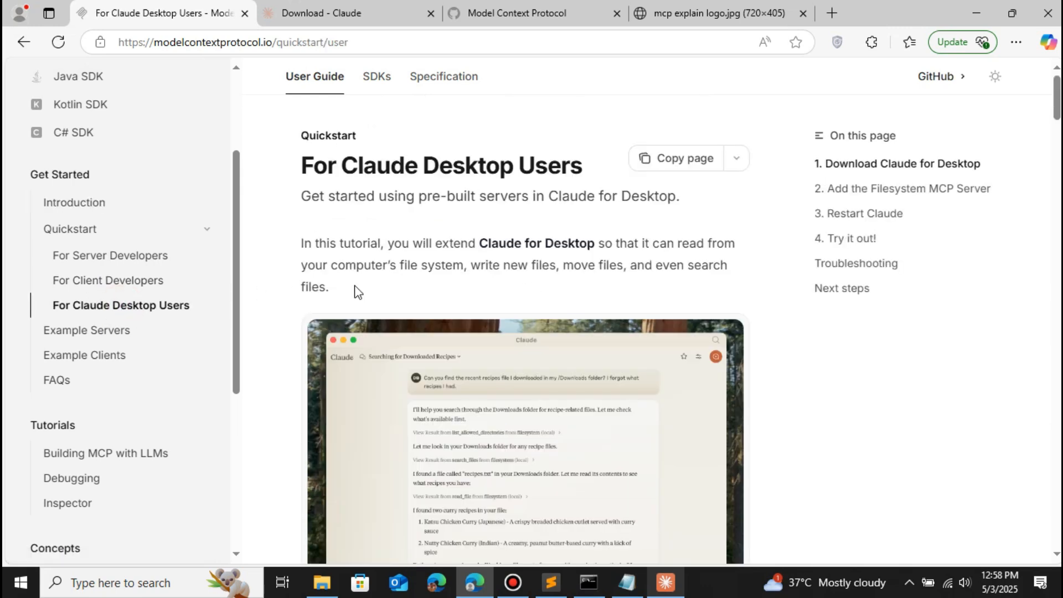
Step: Read the quickstart's introduction, the Download Claude for Desktop section and the start of Add the Filesystem MCP Server
scroll(358, 293, "down", 1)
scroll(354, 285, "down", 1)
scroll(355, 284, "up", 1)
scroll(482, 260, "down", 1)
scroll(482, 261, "down", 7)
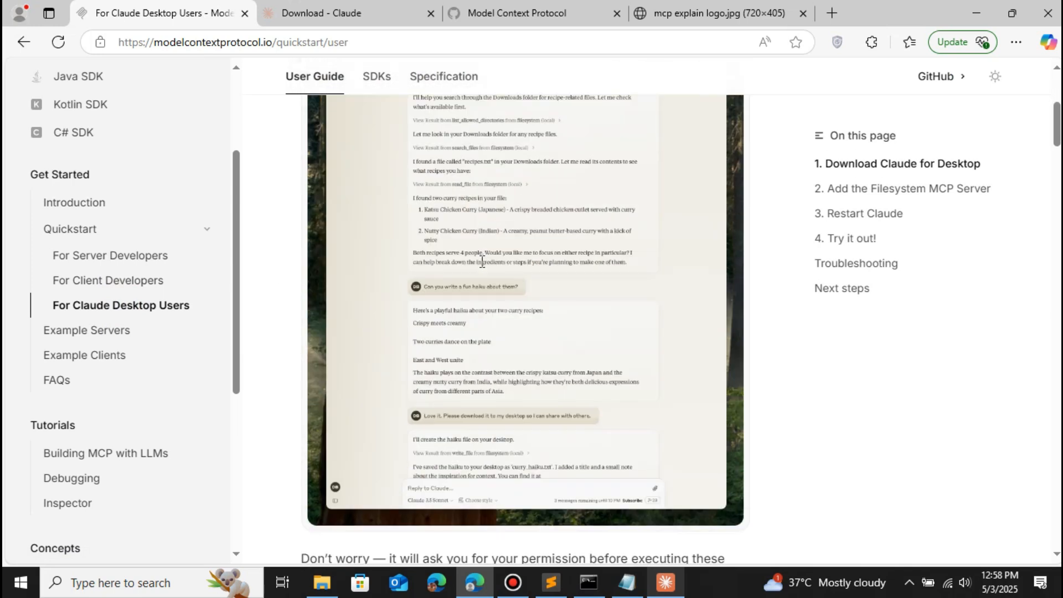
left_click_drag(589, 411, 332, 412)
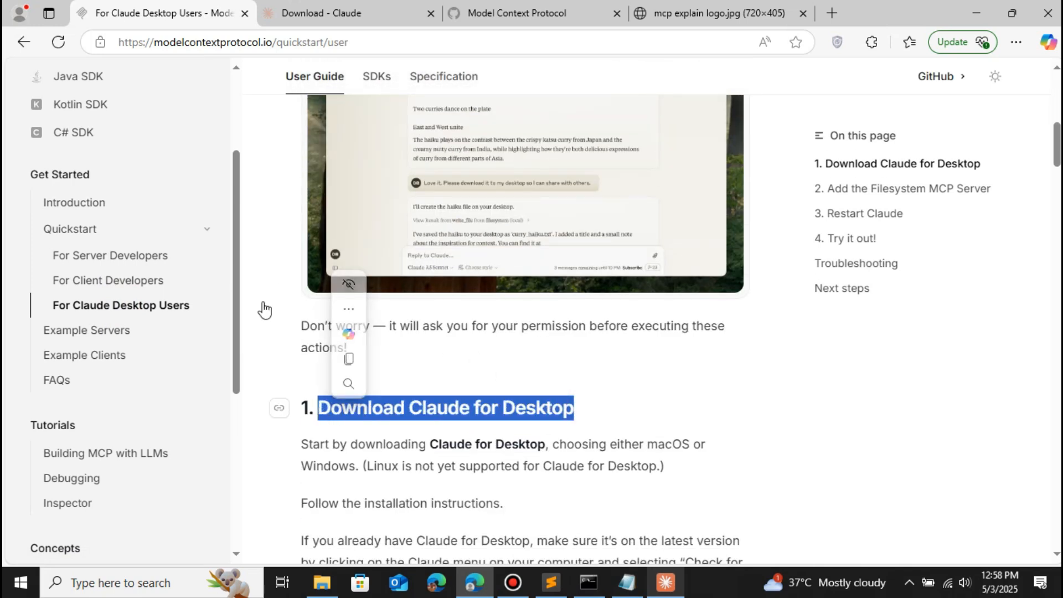
scroll(266, 304, "down", 3)
scroll(263, 302, "down", 1)
scroll(264, 304, "down", 1)
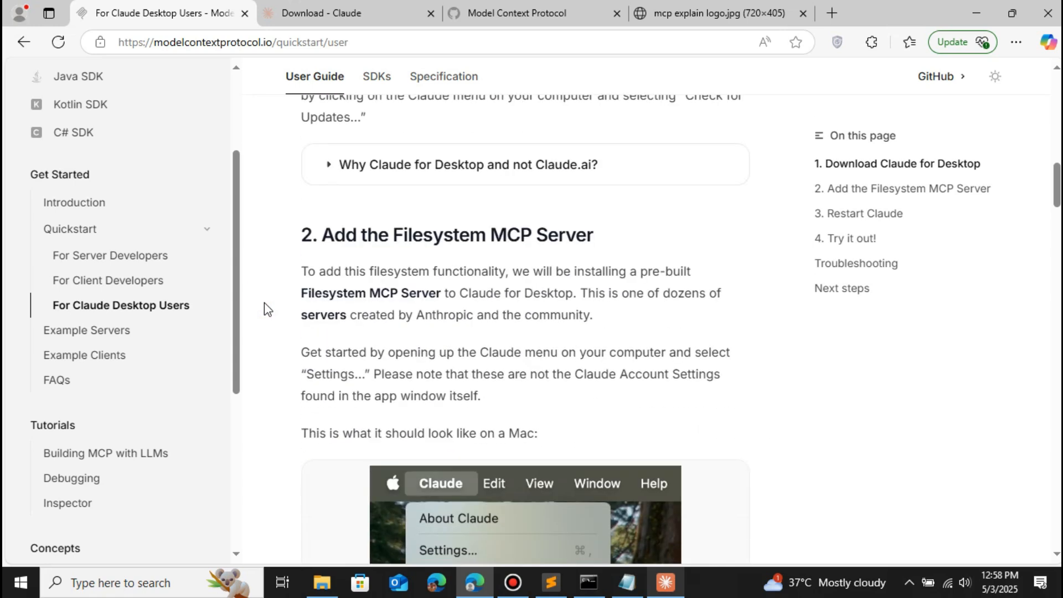
scroll(316, 300, "up", 2)
scroll(316, 301, "up", 4)
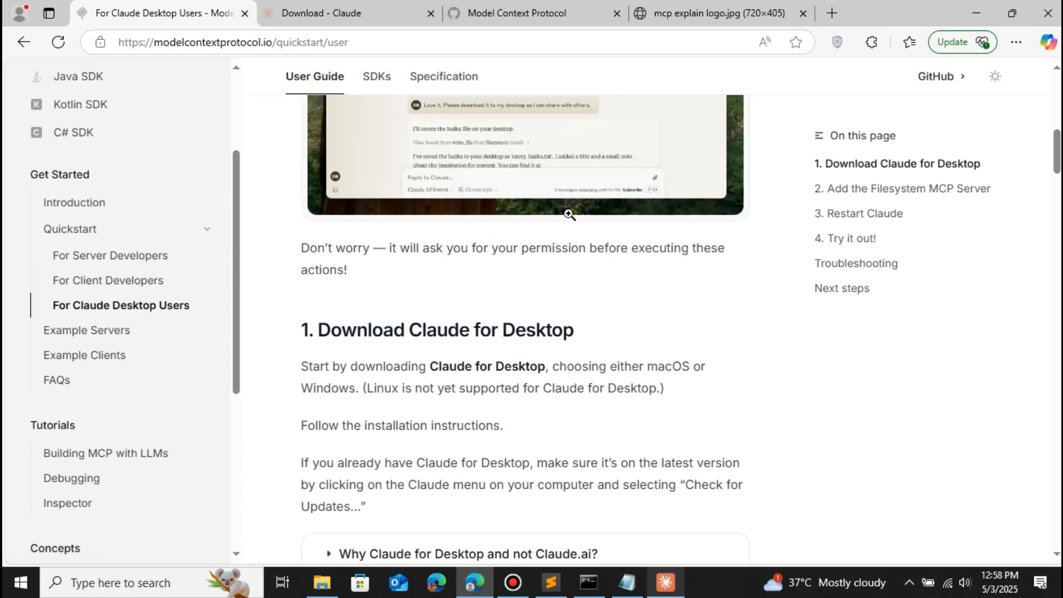
scroll(451, 301, "down", 4)
scroll(454, 304, "up", 3)
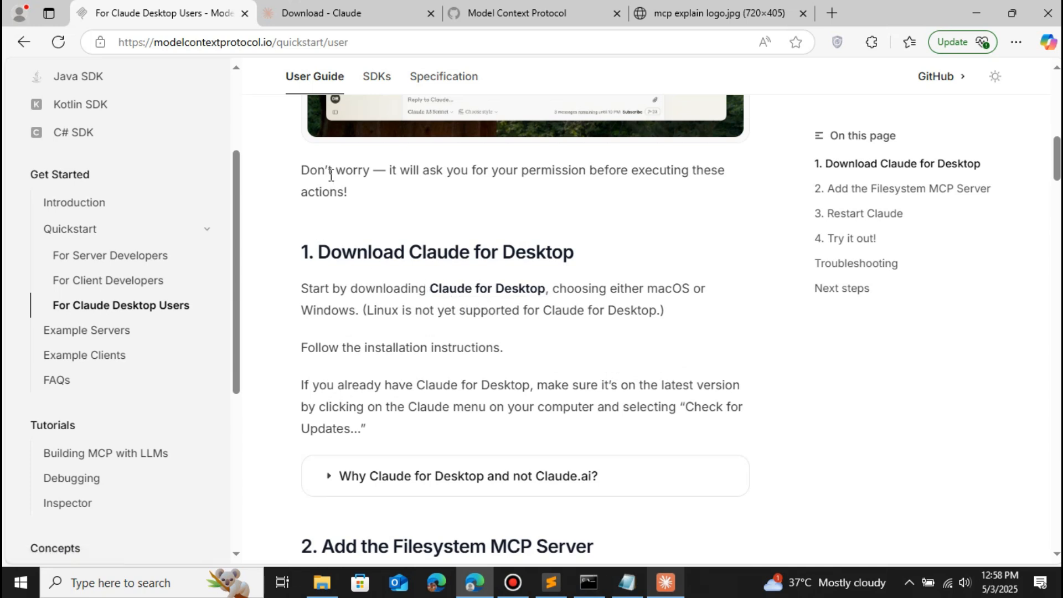
Step: Close the Claude download page and open the modelcontextprotocol organization's repository list on GitHub
left_click(354, 15)
left_click(430, 13)
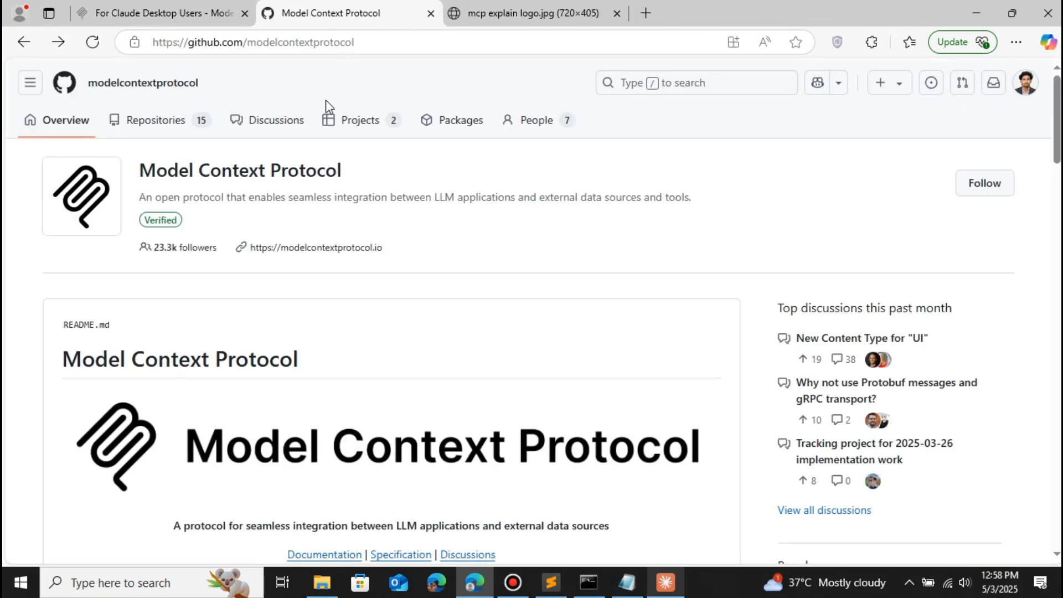
scroll(271, 265, "down", 8)
scroll(272, 265, "up", 8)
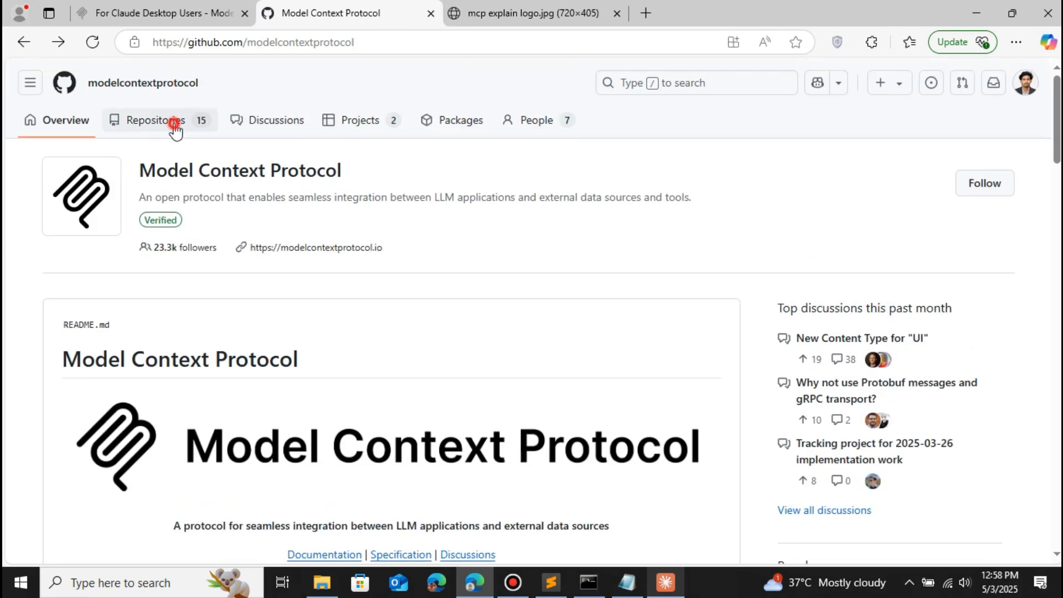
left_click(175, 129)
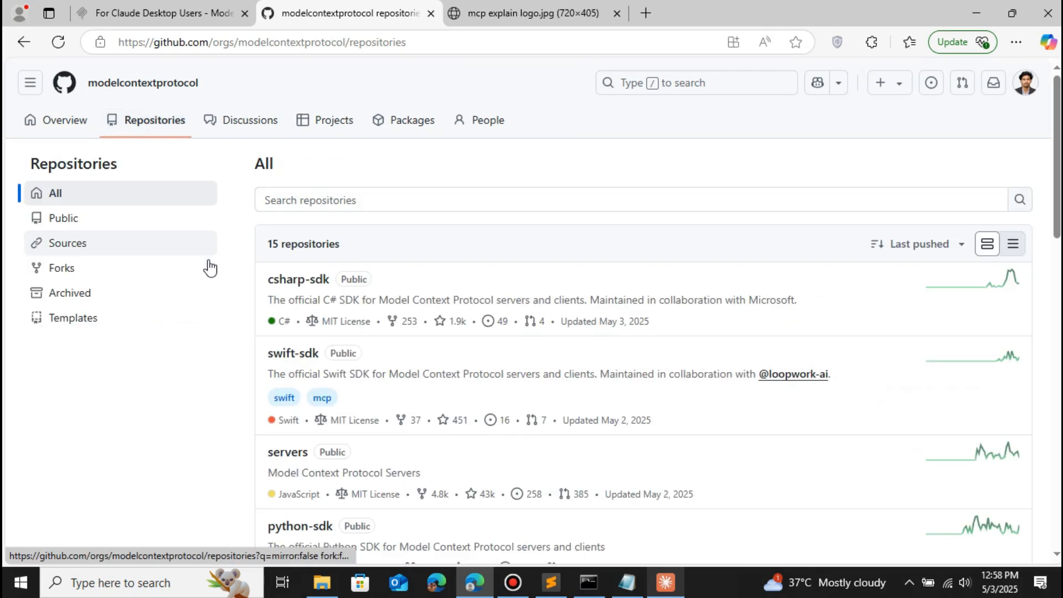
scroll(285, 448, "down", 3)
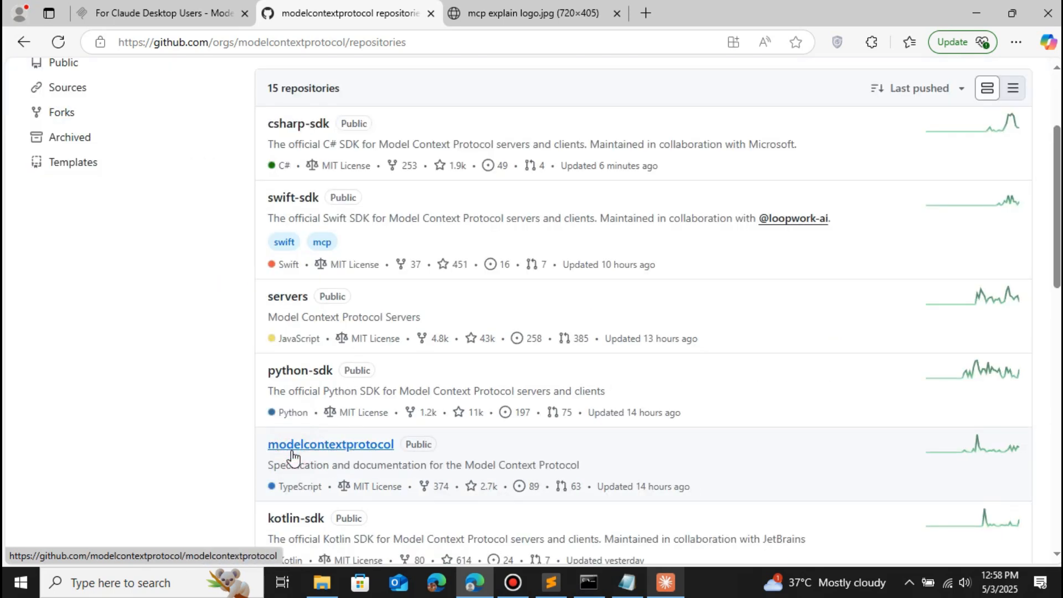
Step: Open the servers repository and review the Reference Servers list in its README
left_click(286, 298)
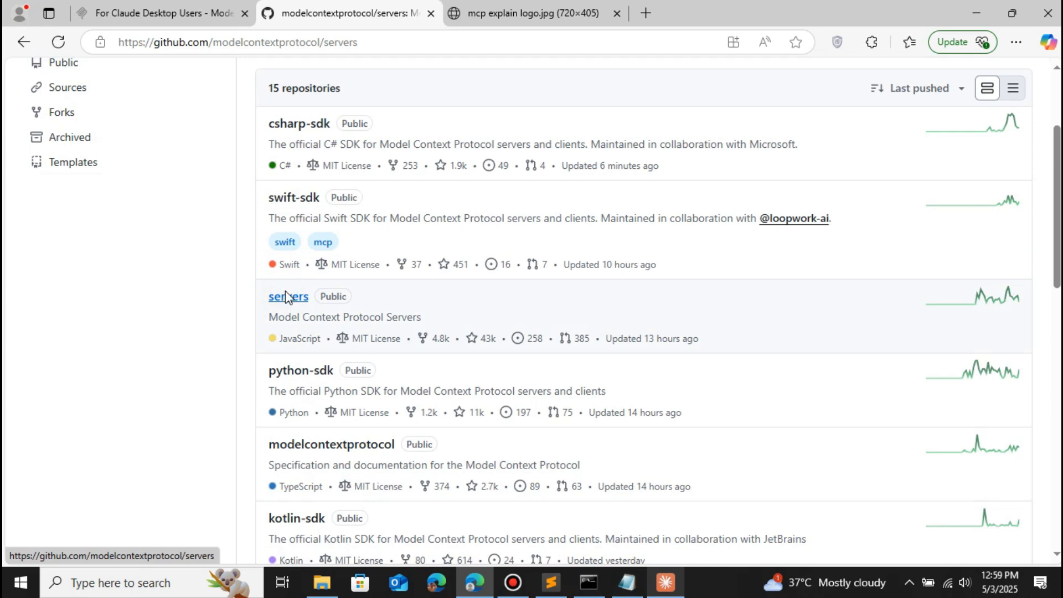
scroll(152, 287, "down", 8)
scroll(149, 291, "down", 7)
scroll(149, 283, "up", 1)
scroll(204, 335, "down", 3)
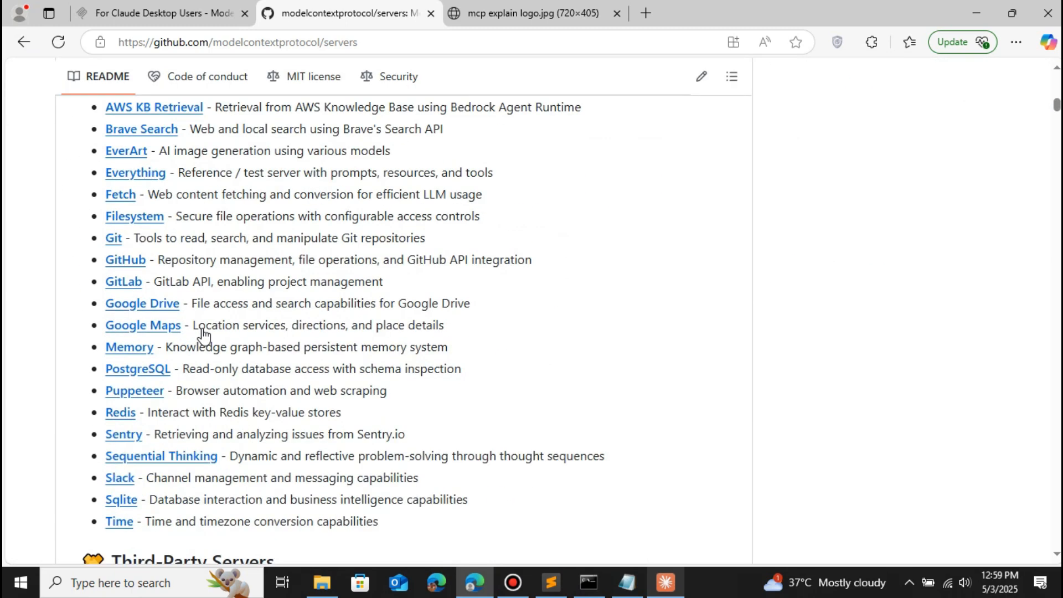
scroll(206, 337, "down", 4)
scroll(154, 333, "up", 5)
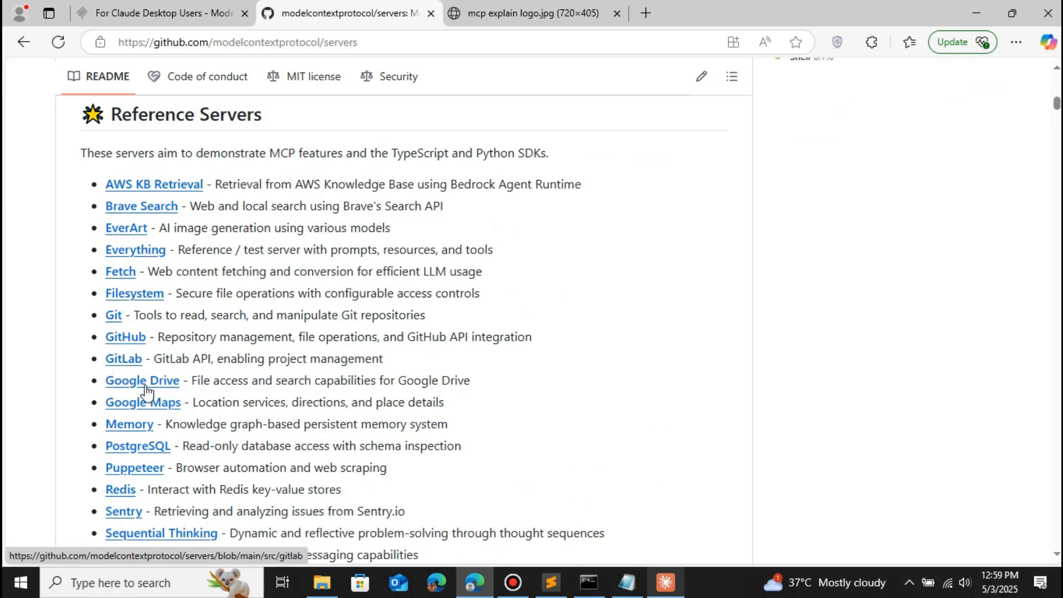
scroll(209, 356, "down", 2)
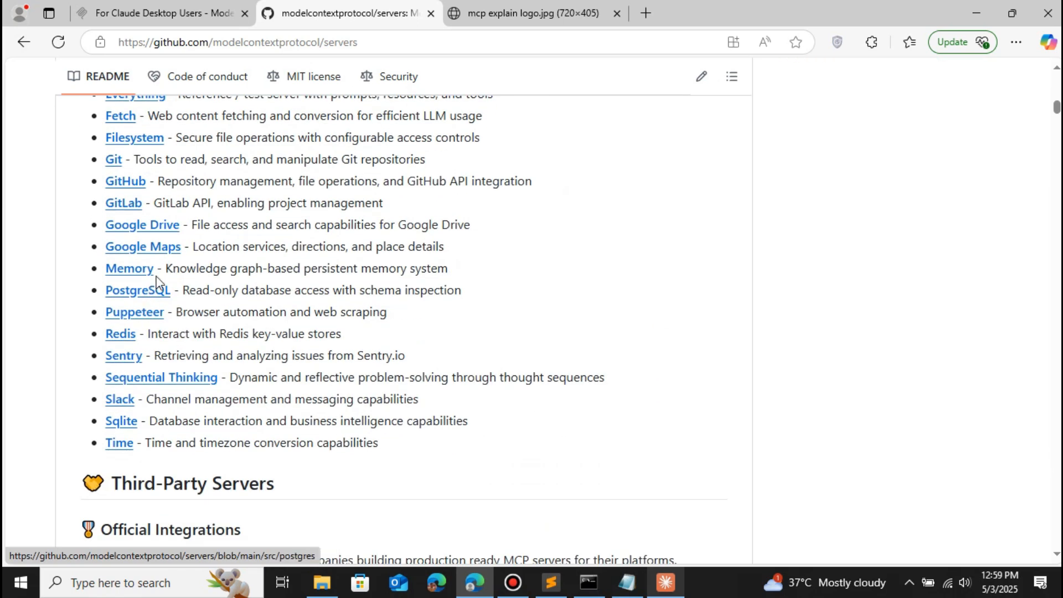
scroll(159, 285, "up", 1)
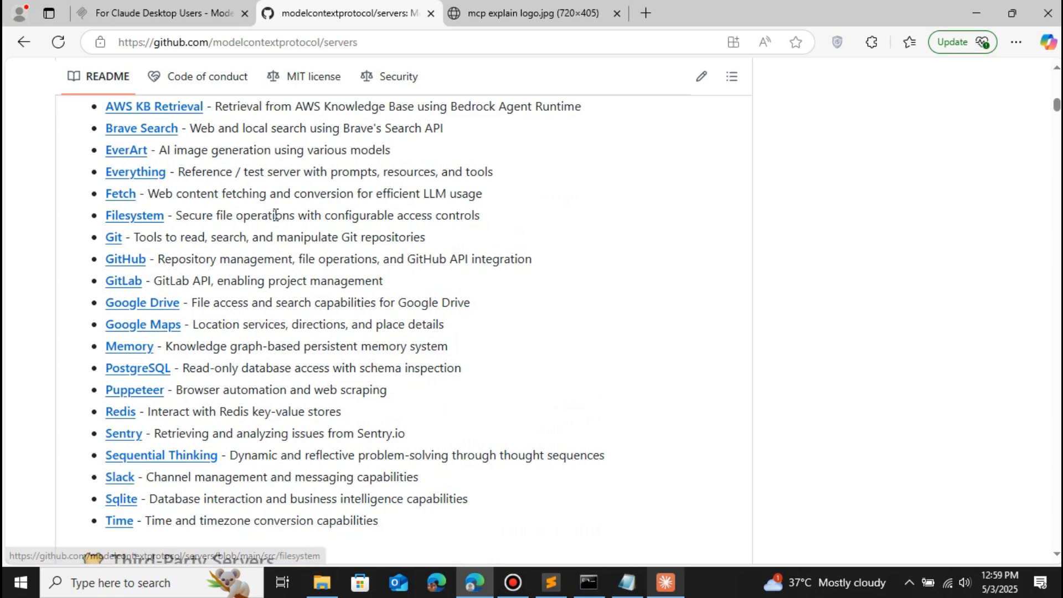
scroll(275, 217, "down", 1)
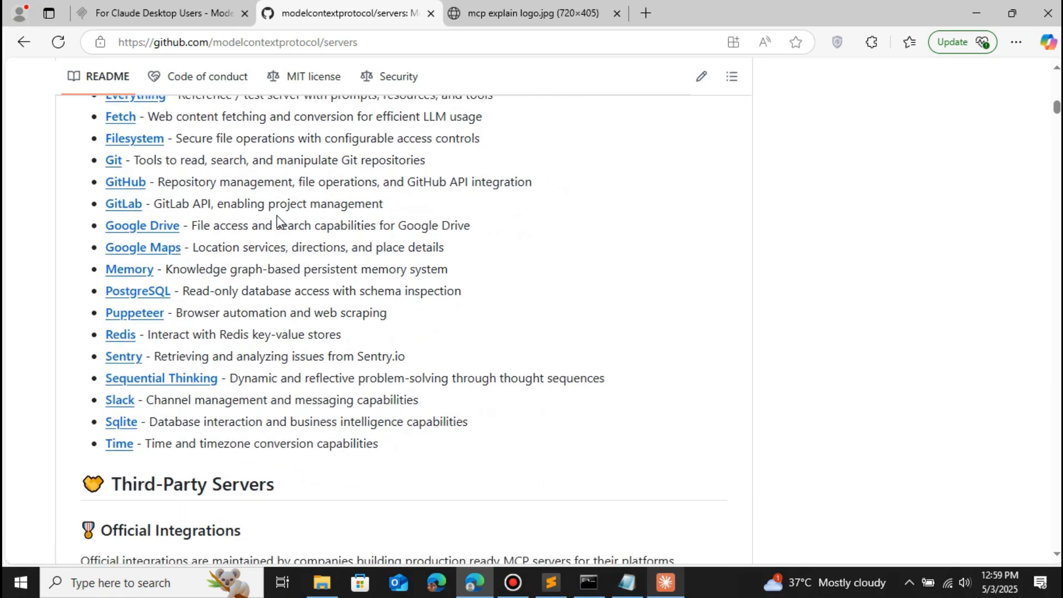
scroll(277, 222, "up", 1)
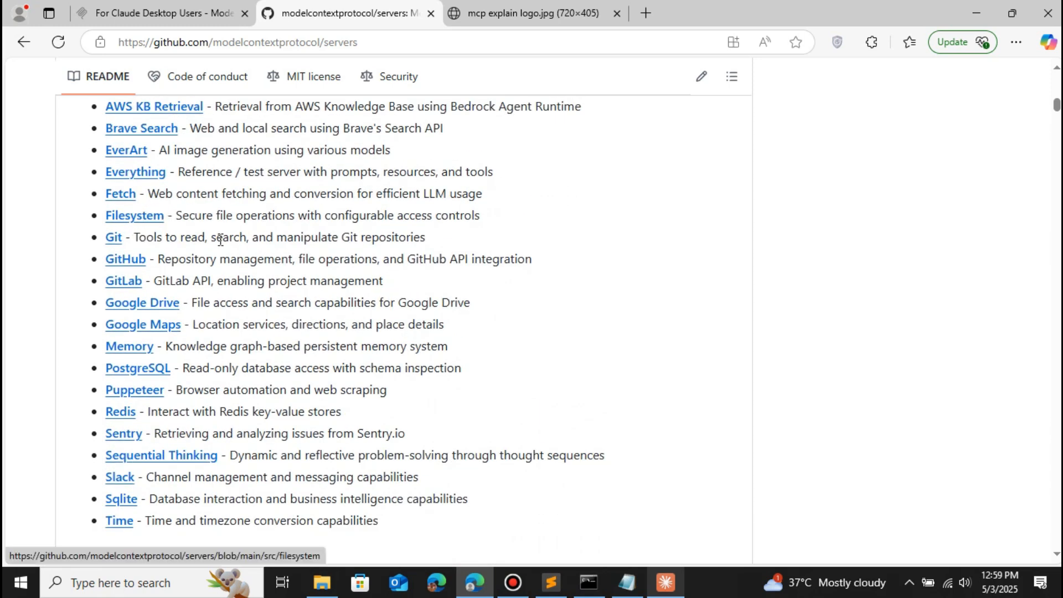
Step: Browse the Official Integrations under Third-Party Servers and return to the Reference Servers list
scroll(221, 240, "down", 5)
scroll(152, 283, "down", 1)
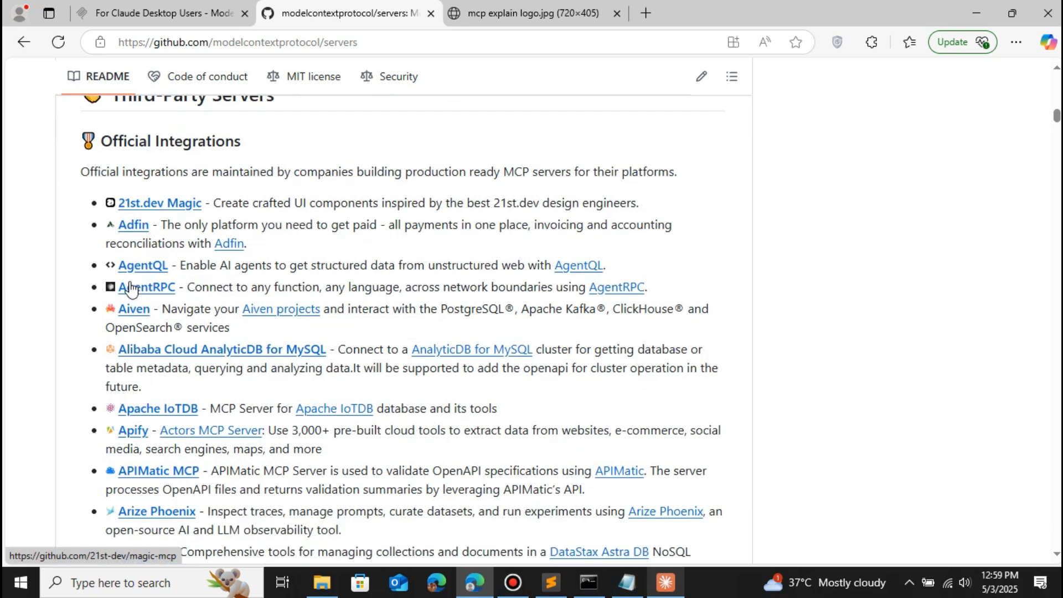
scroll(166, 280, "down", 1)
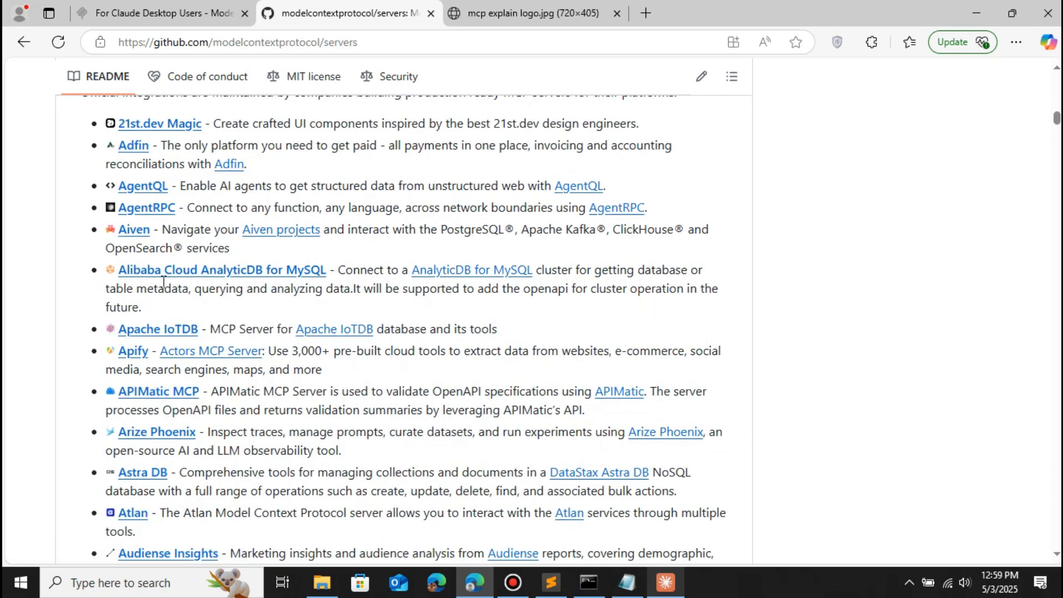
scroll(170, 282, "down", 6)
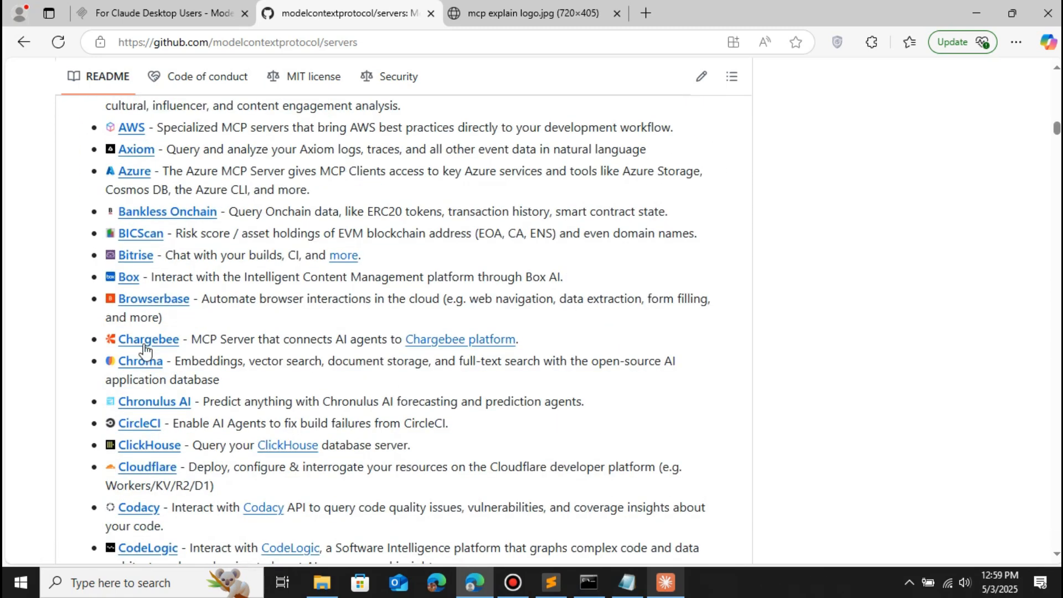
scroll(169, 310, "up", 13)
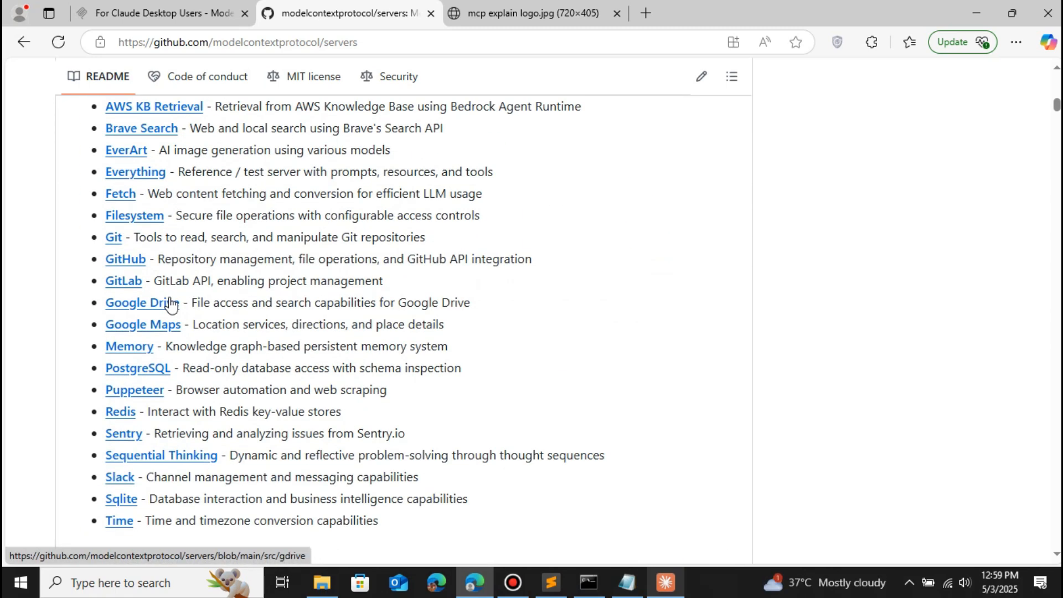
Step: Open the Filesystem reference server's folder and skim its README
scroll(166, 299, "down", 1)
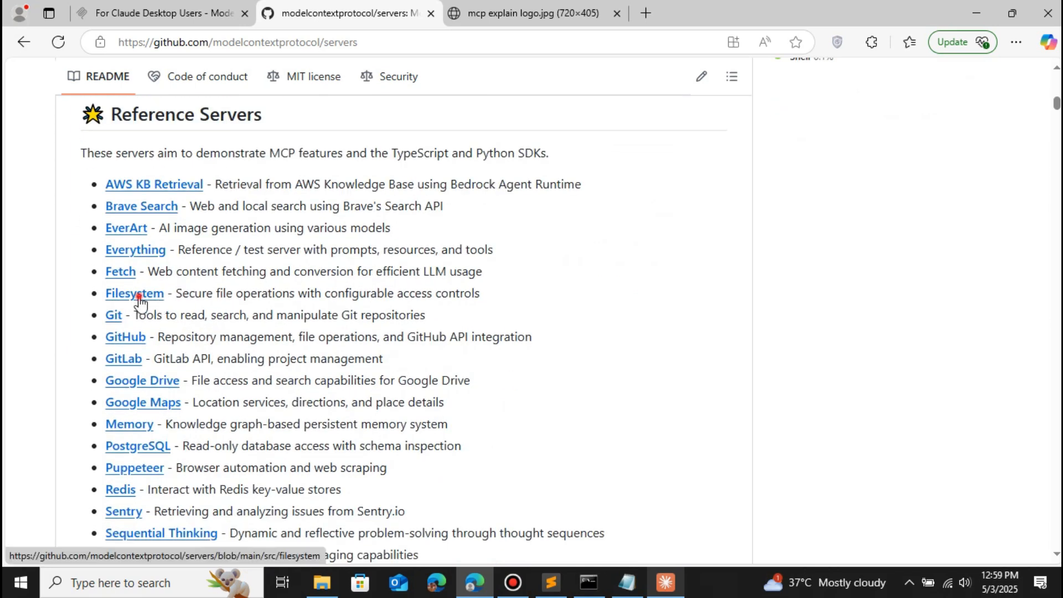
left_click(139, 299)
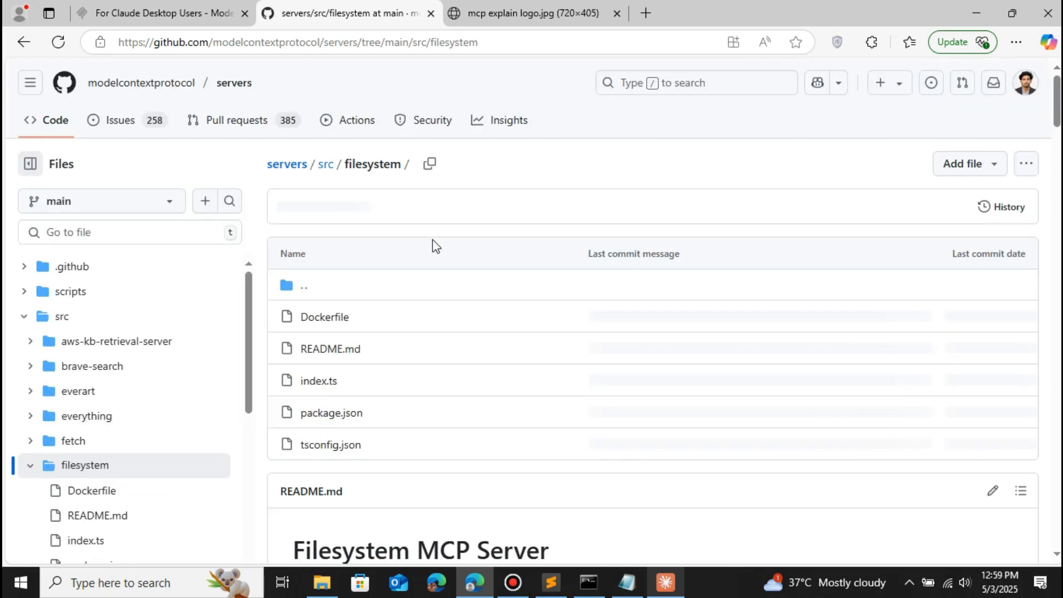
scroll(433, 246, "down", 5)
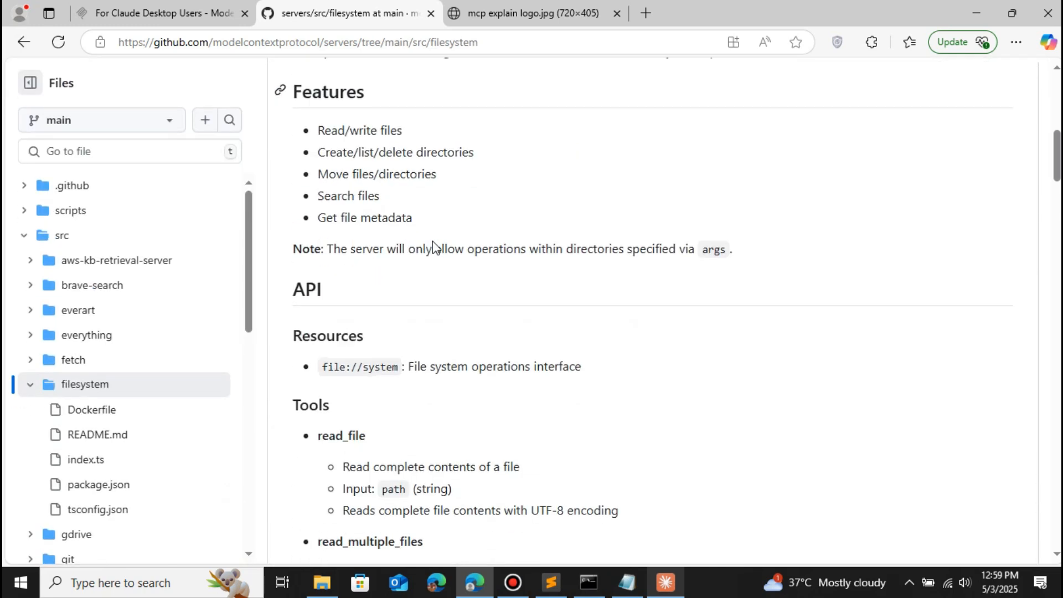
scroll(434, 244, "down", 10)
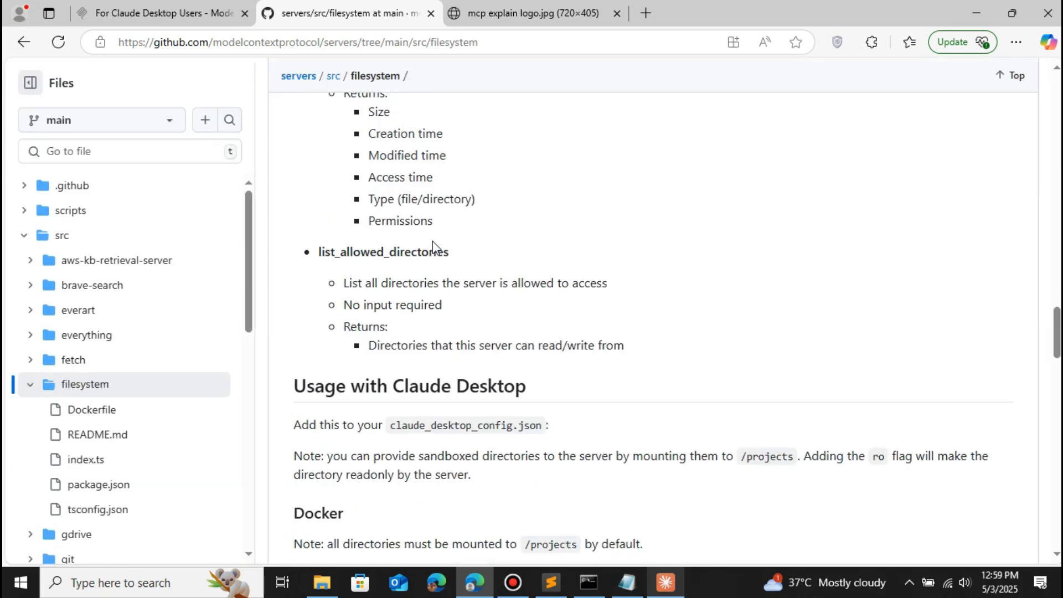
scroll(433, 246, "up", 1)
scroll(433, 241, "up", 10)
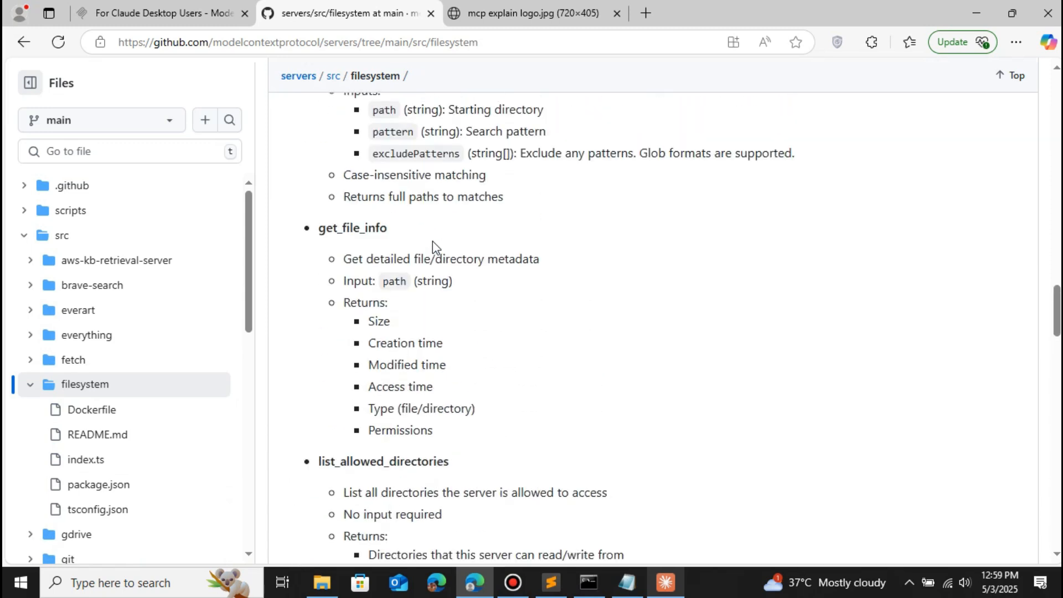
scroll(433, 241, "up", 15)
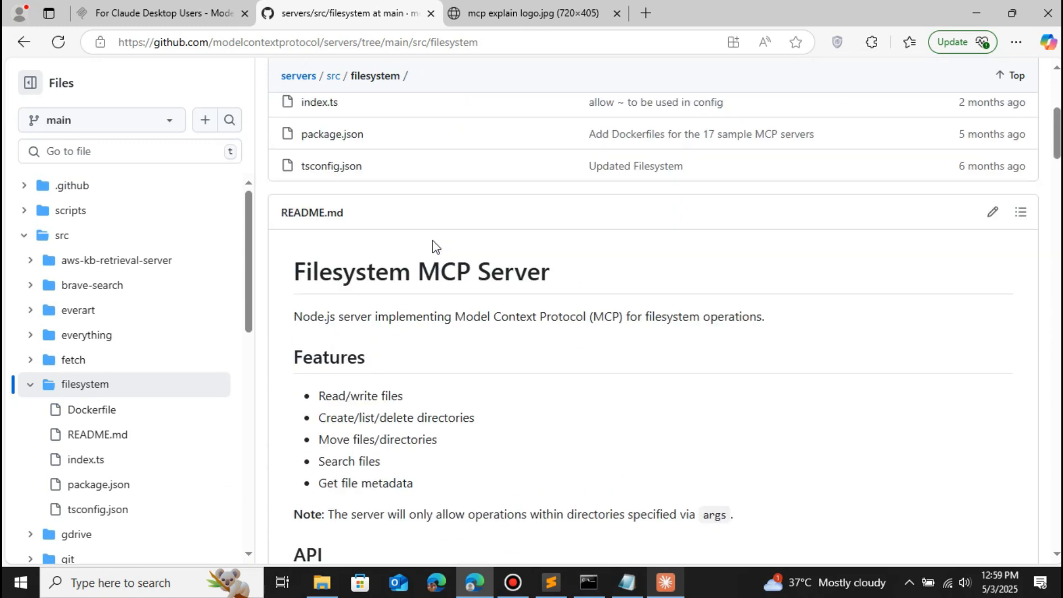
scroll(434, 241, "down", 7)
scroll(433, 241, "up", 7)
scroll(434, 240, "down", 2)
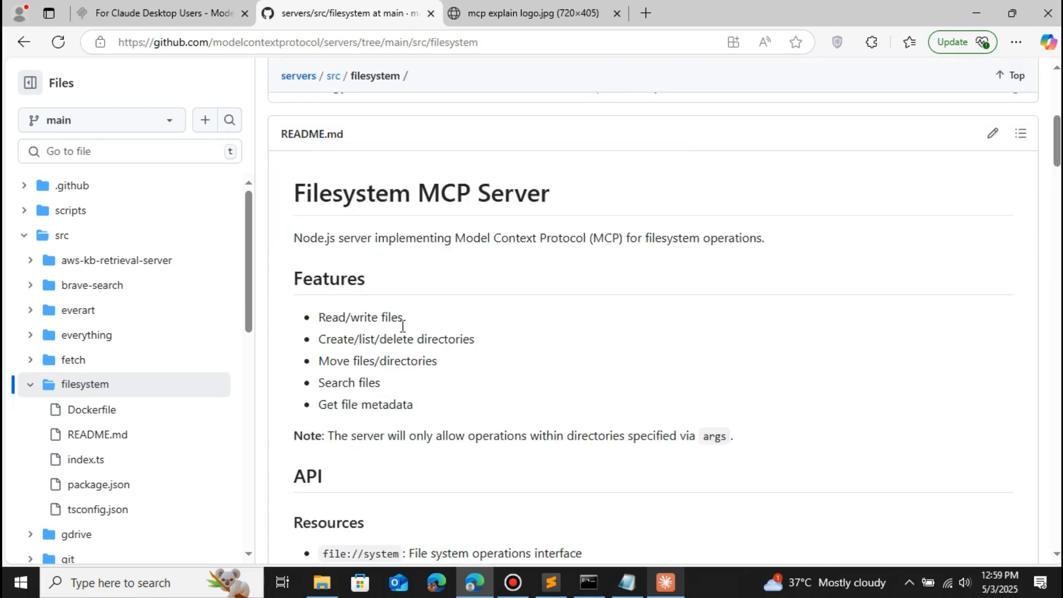
Step: Read the Features list of the Filesystem MCP Server item by item, from reading and writing files to getting file metadata
left_click_drag(413, 323, 321, 324)
left_click_drag(485, 338, 319, 342)
left_click_drag(451, 361, 336, 357)
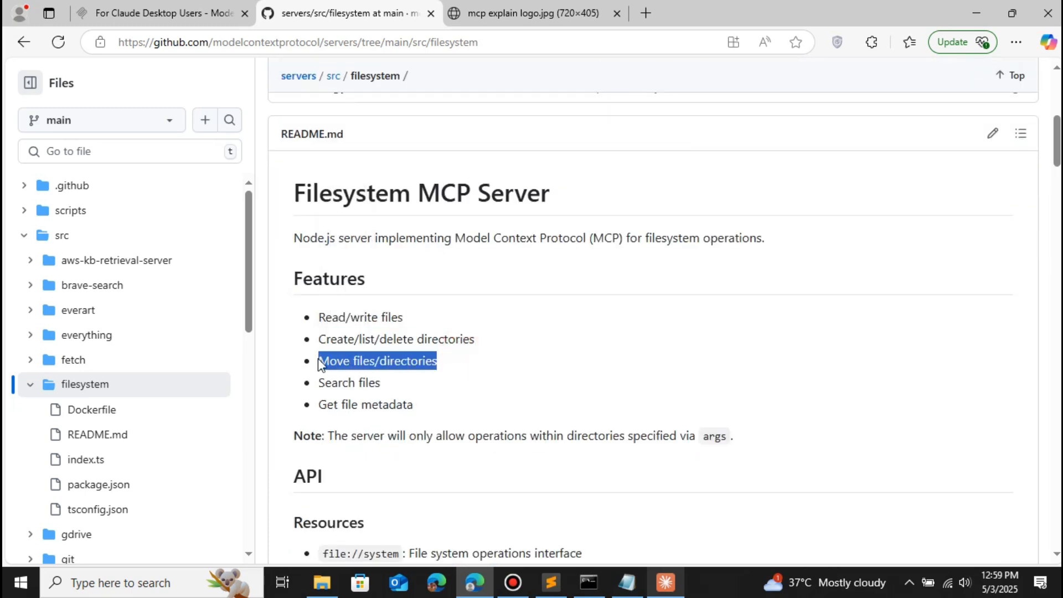
left_click_drag(404, 389, 317, 384)
left_click_drag(436, 408, 325, 400)
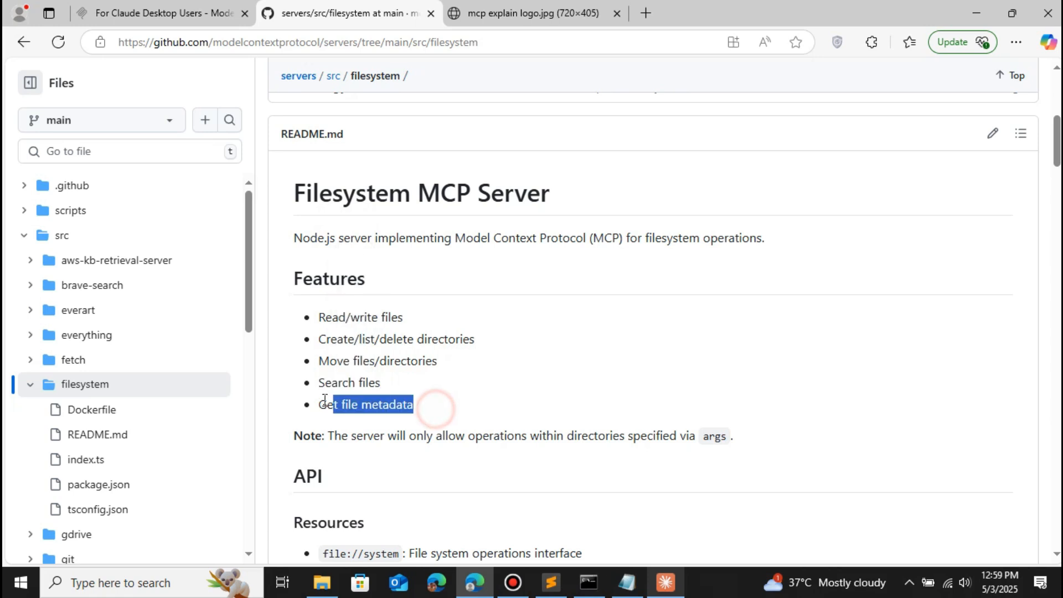
left_click_drag(463, 391, 340, 404)
Step: Review the README's tool descriptions and the Docker and NPX configurations under Usage with Claude Desktop
scroll(470, 357, "down", 10)
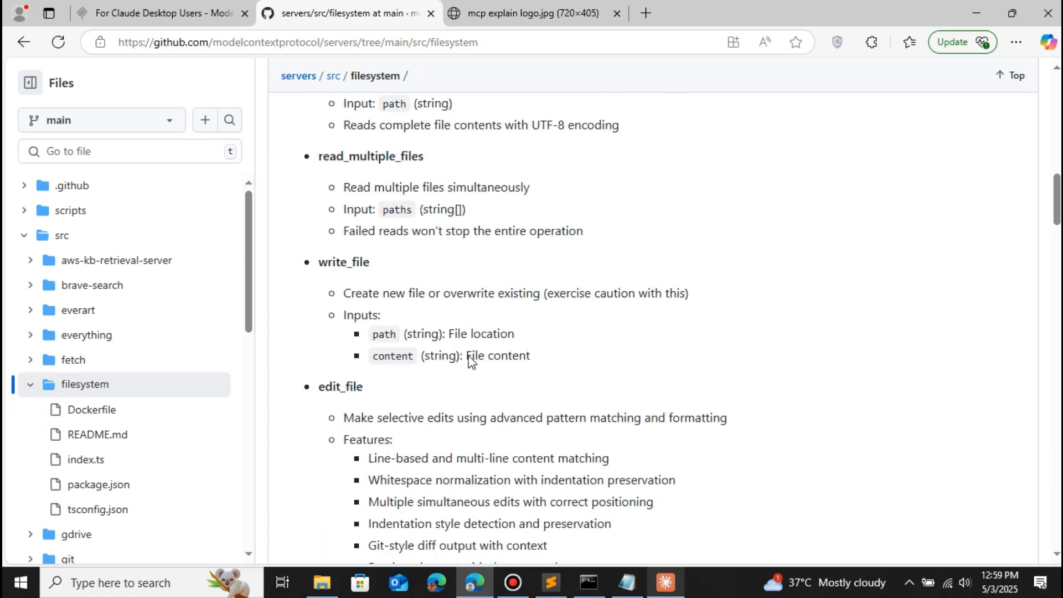
scroll(481, 327, "down", 7)
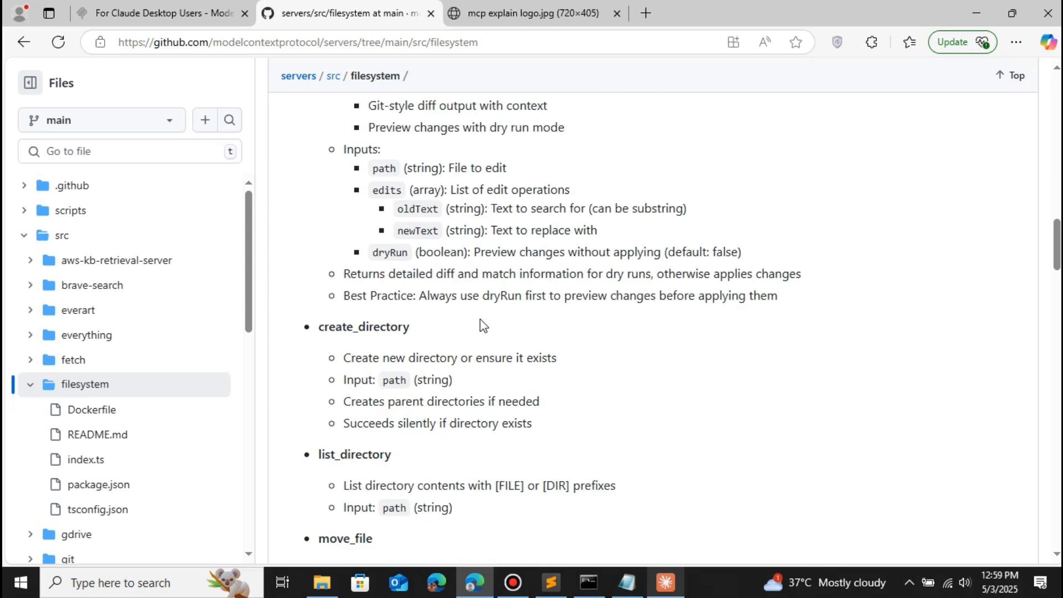
scroll(483, 324, "down", 15)
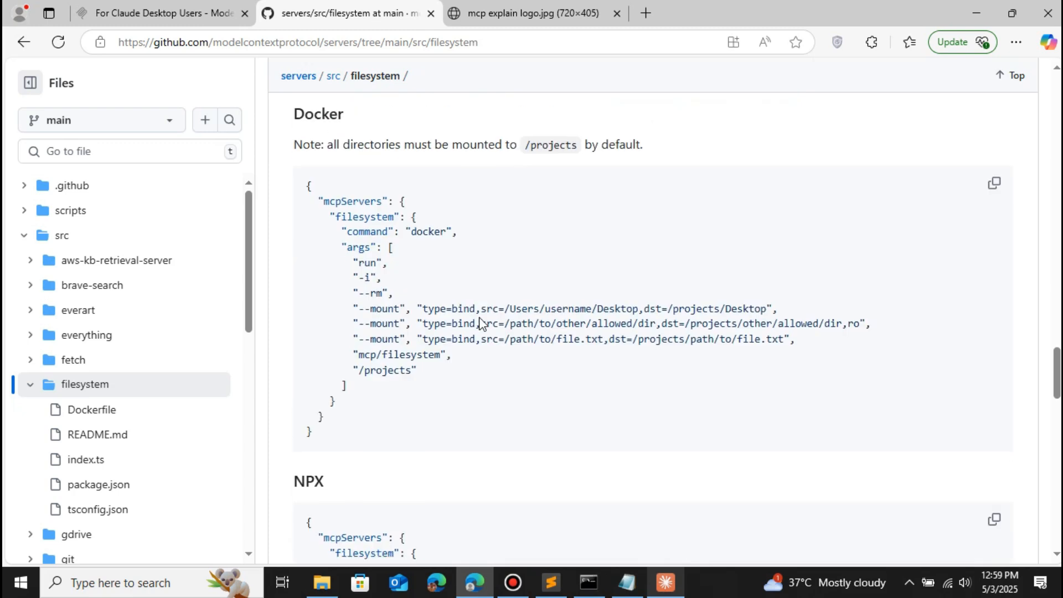
scroll(482, 324, "down", 5)
left_click_drag(327, 413, 301, 230)
left_click(437, 306)
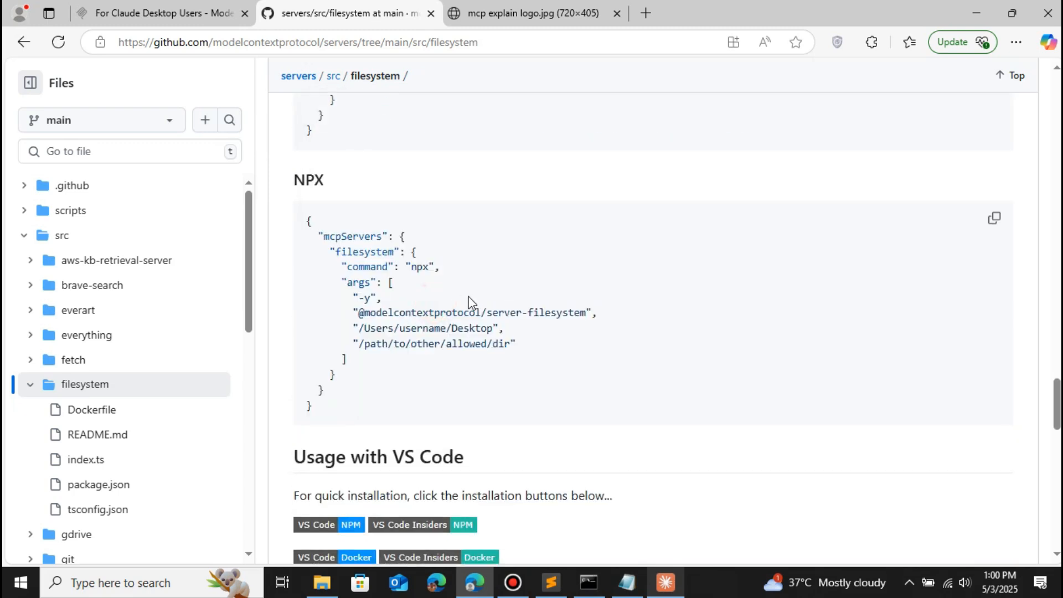
Step: Minimize the browser and Notepad, switch to the Claude desktop app and open its settings
left_click(974, 10)
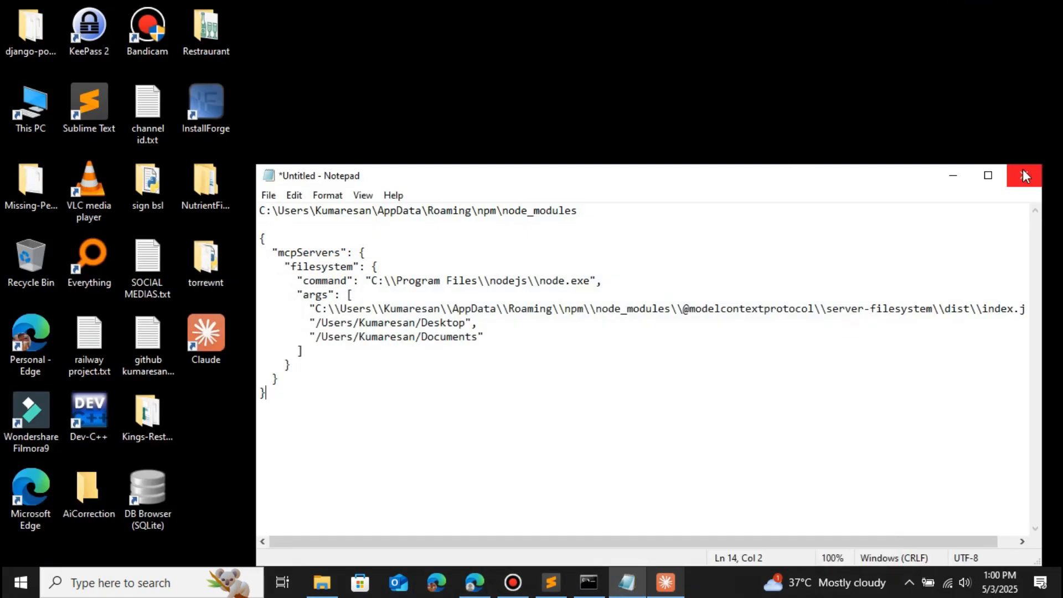
left_click(954, 176)
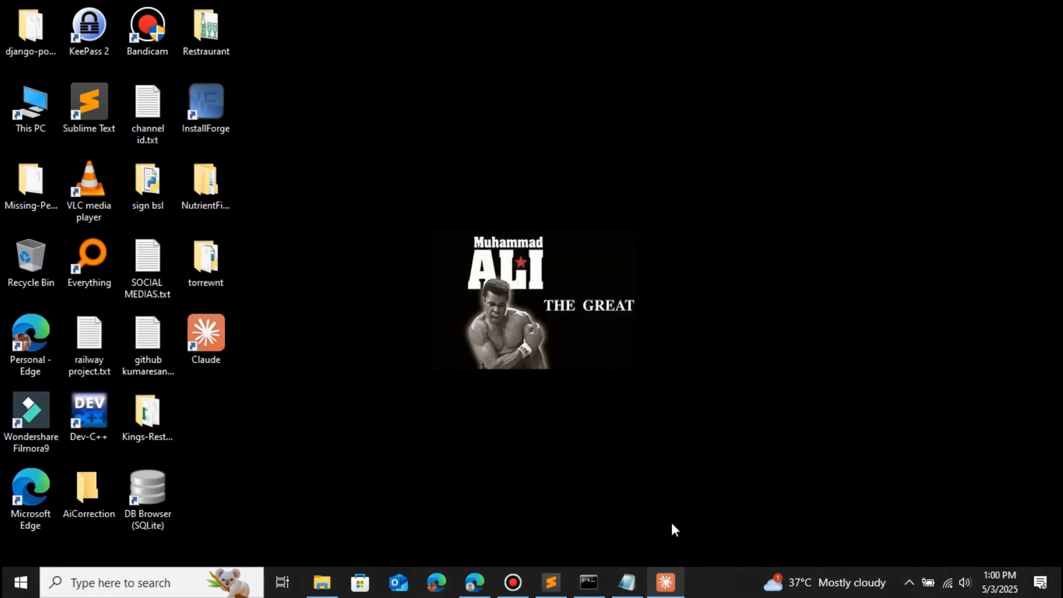
left_click(666, 583)
left_click(17, 14)
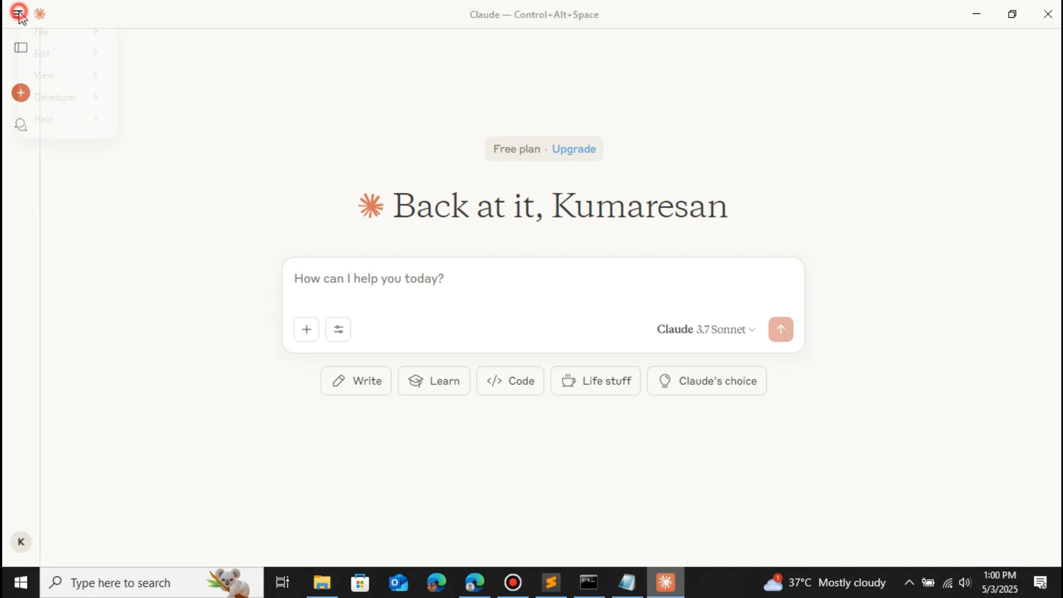
mouse_move(66, 98)
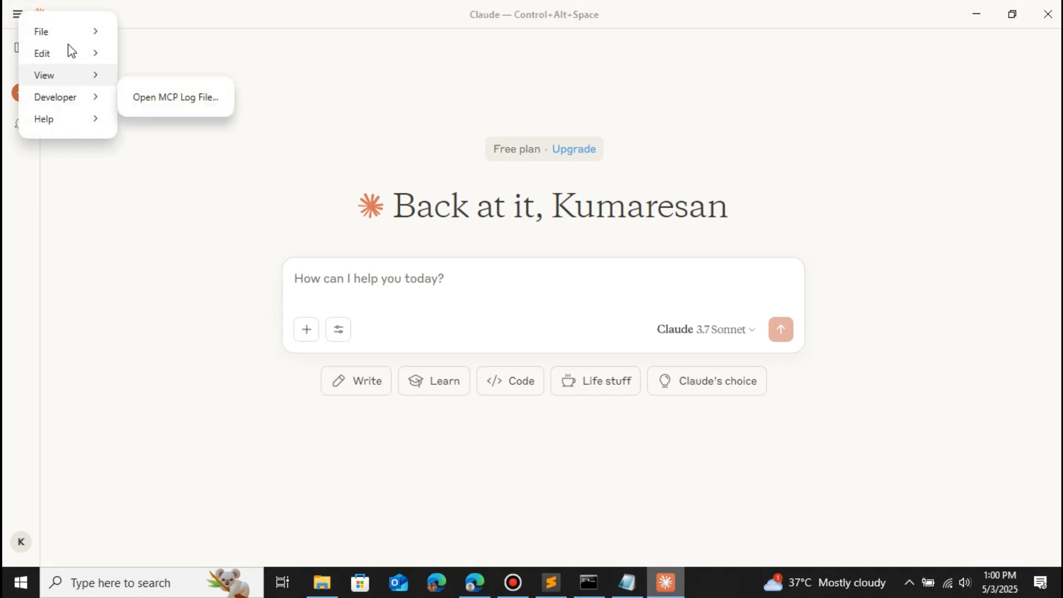
left_click(86, 32)
left_click(157, 56)
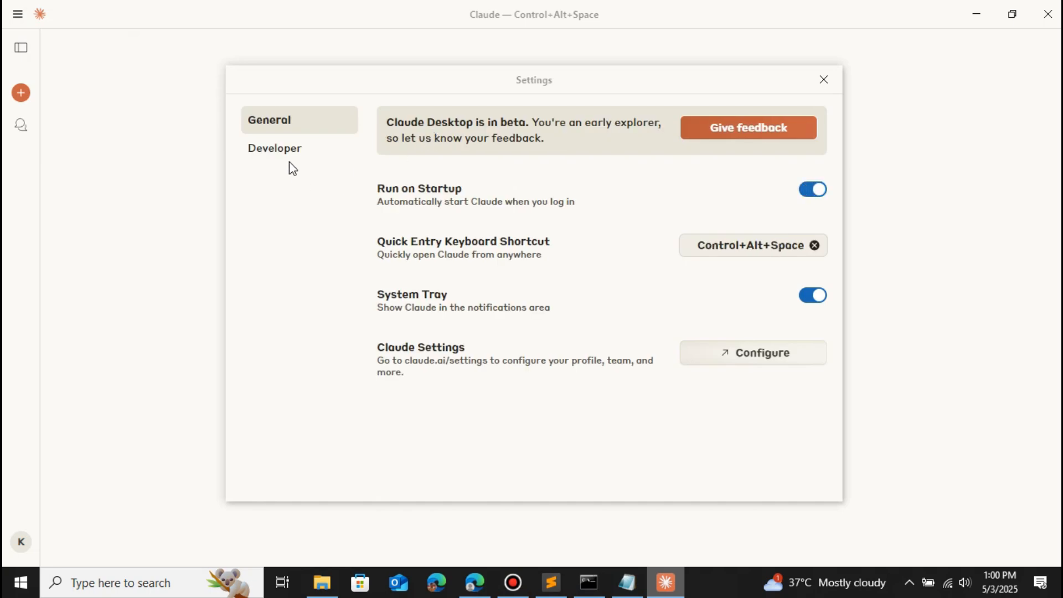
Step: Go to the Developer settings, reveal the configuration folder and open claude_desktop_config.json in Sublime Text
left_click(283, 157)
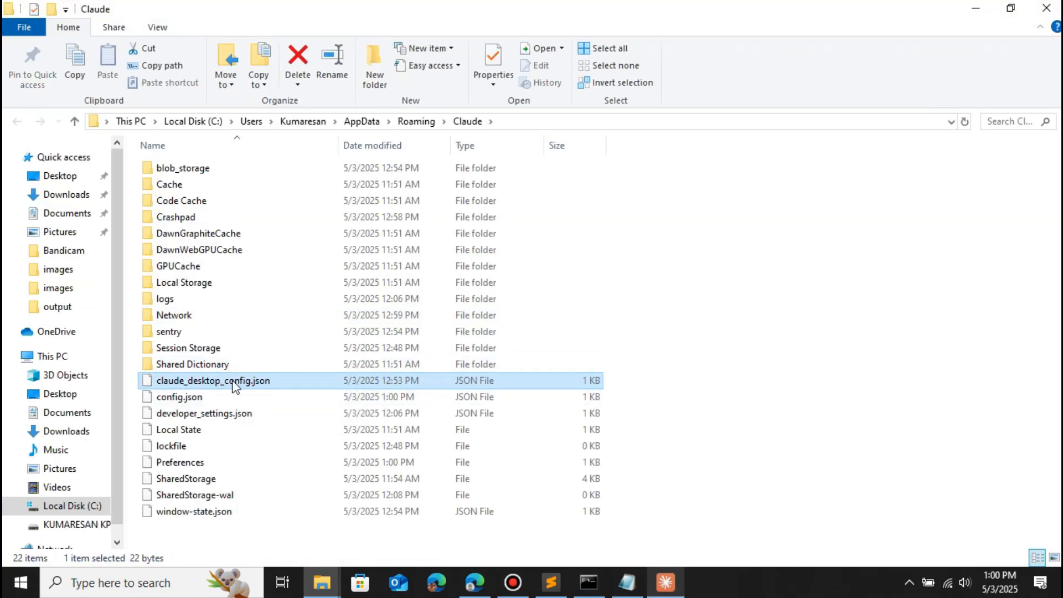
left_click_drag(222, 383, 489, 374)
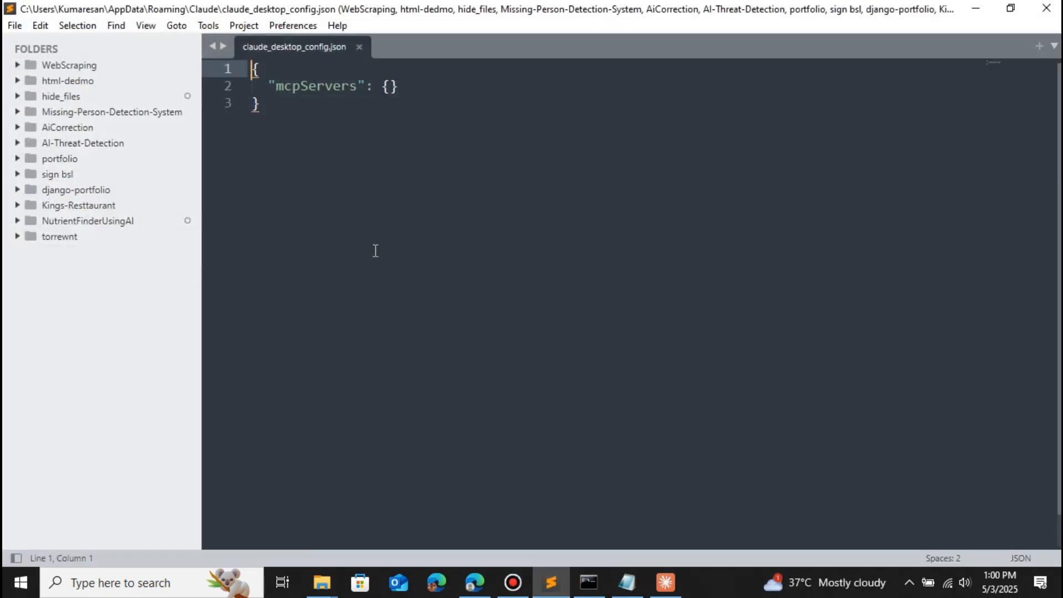
left_click(335, 216)
Step: Replace the entire content of claude_desktop_config.json with the NPX configuration copied from the Filesystem server's README in the browser
left_click(476, 583)
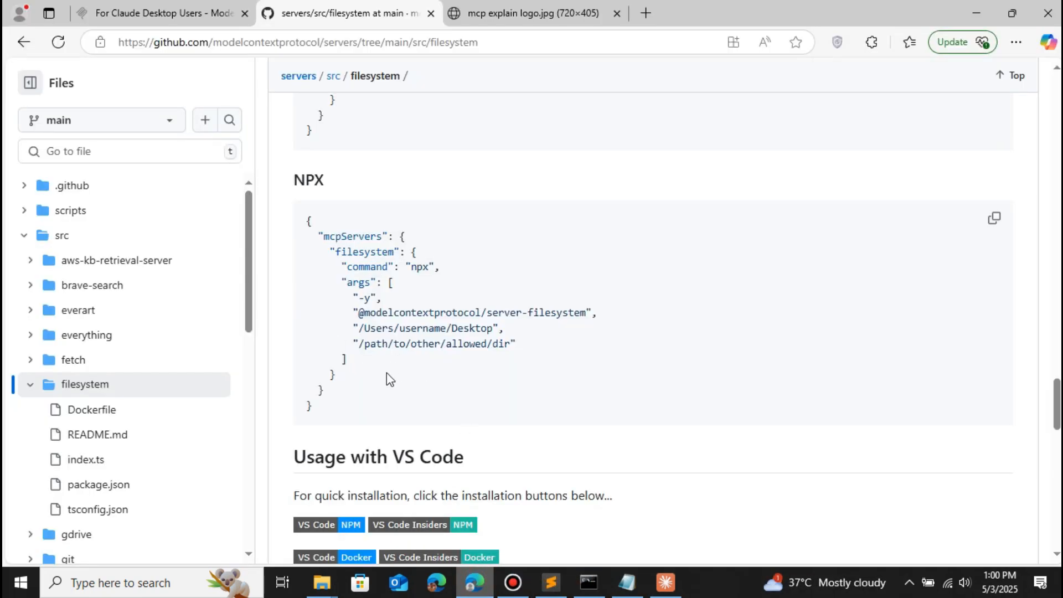
left_click_drag(324, 404, 313, 224)
key("ctrl+c")
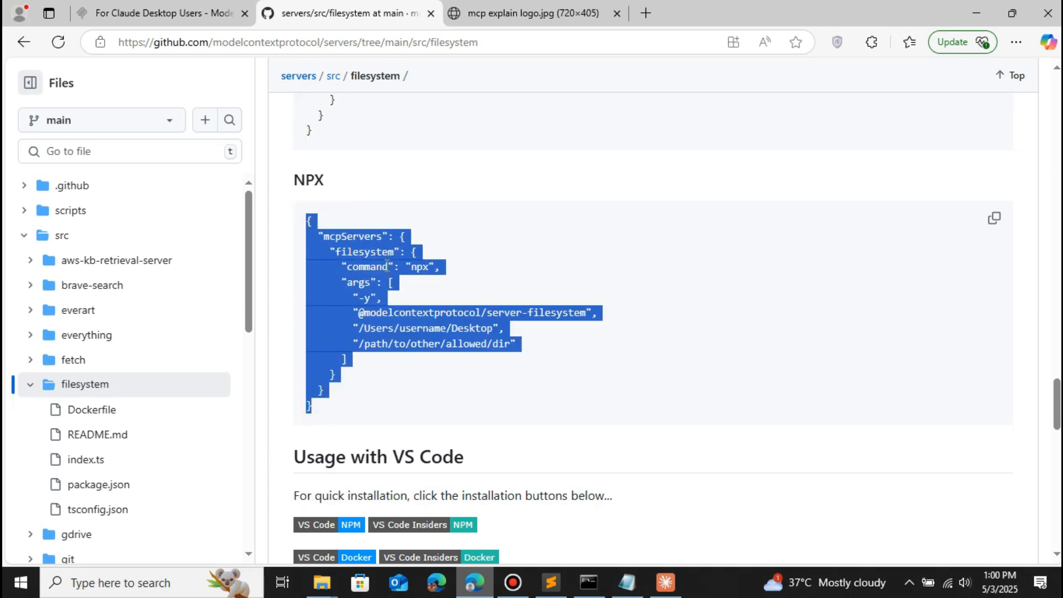
key("alt+Tab")
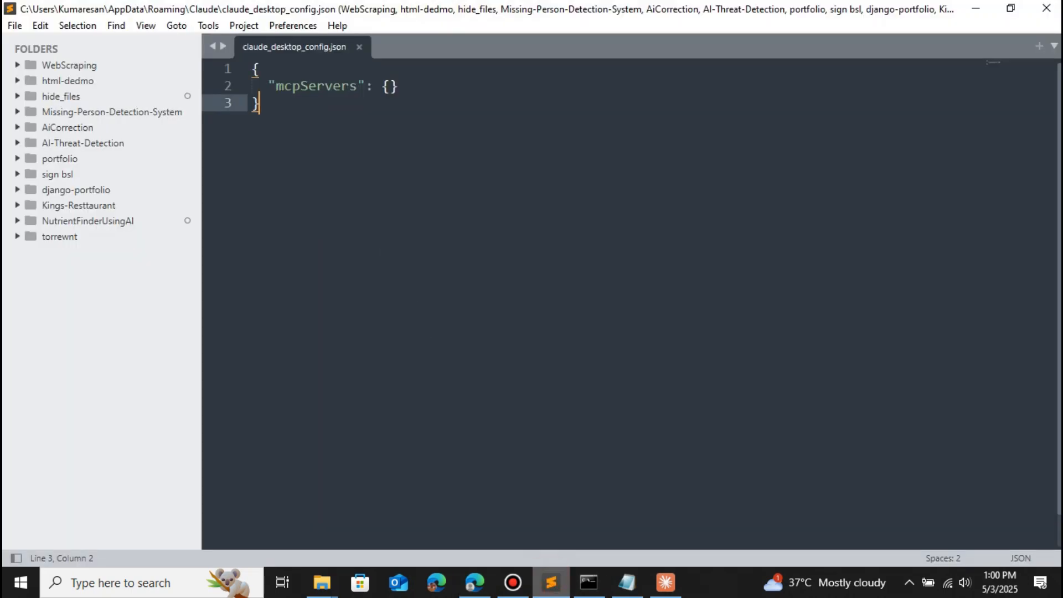
key("ctrl+a")
key("ctrl+v")
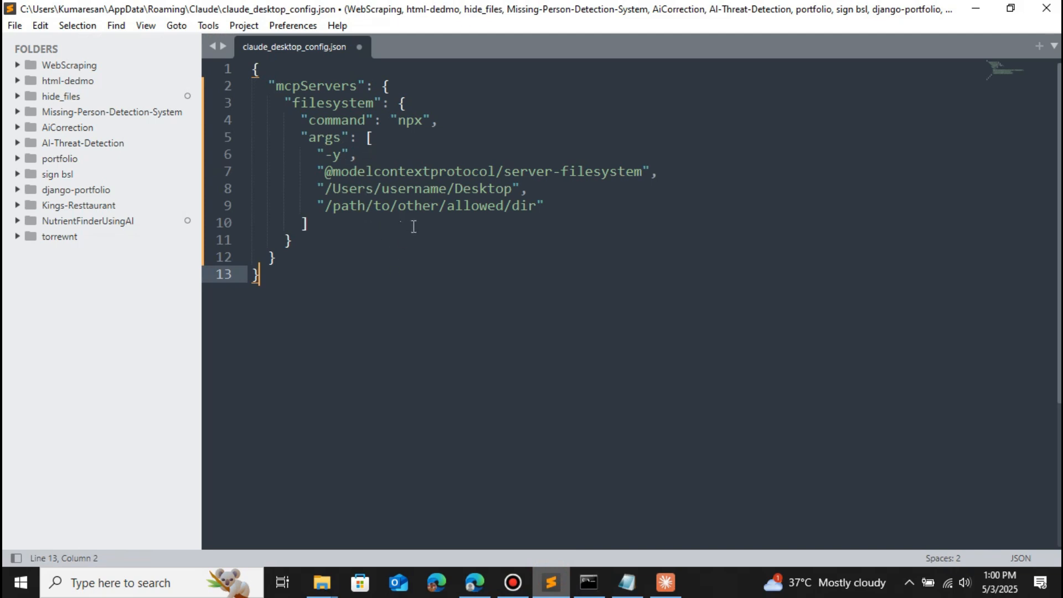
Step: Save claude_desktop_config.json, then switch to the Claude desktop app and close its settings and main window
key("ctrl+s")
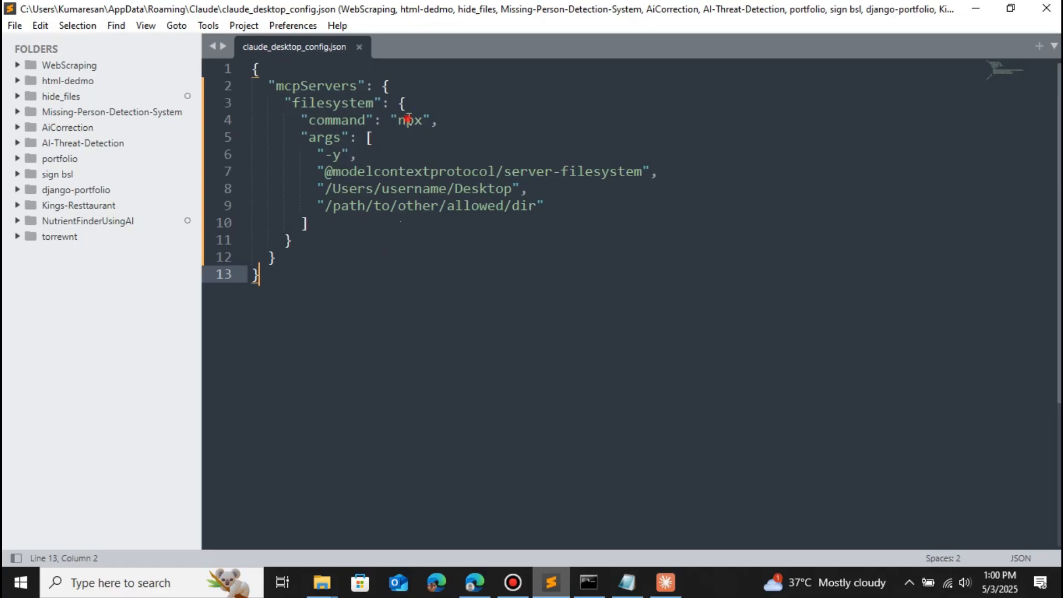
double_click(409, 120)
double_click(405, 120)
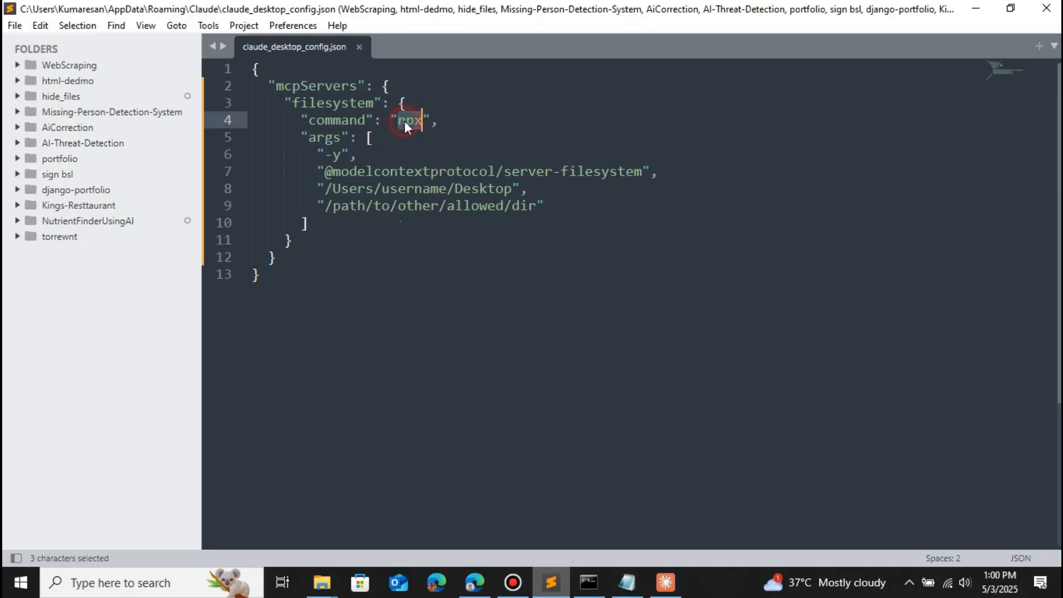
left_click(679, 582)
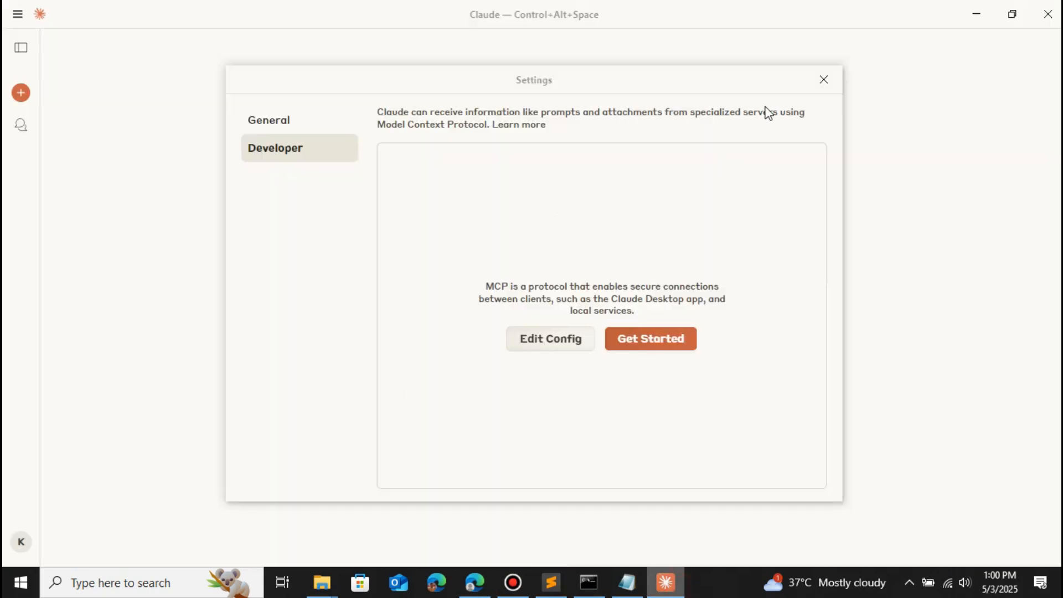
left_click(819, 83)
left_click(1048, 14)
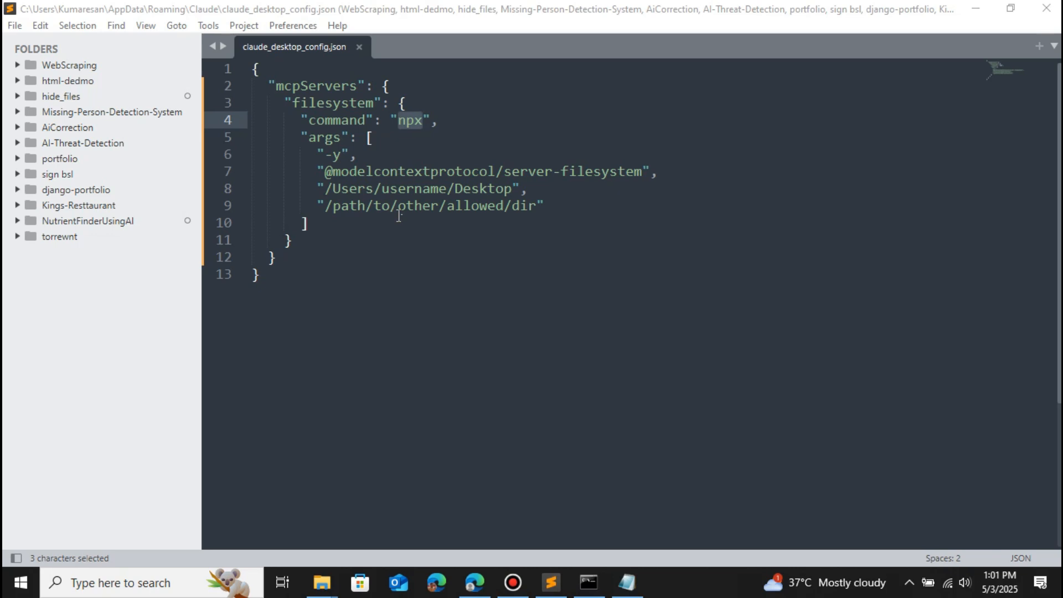
Step: Delete the "-y" argument line from the filesystem server's args in claude_desktop_config.json in Sublime Text
left_click_drag(380, 155, 181, 157)
key("BackSpace")
key("BackSpace")
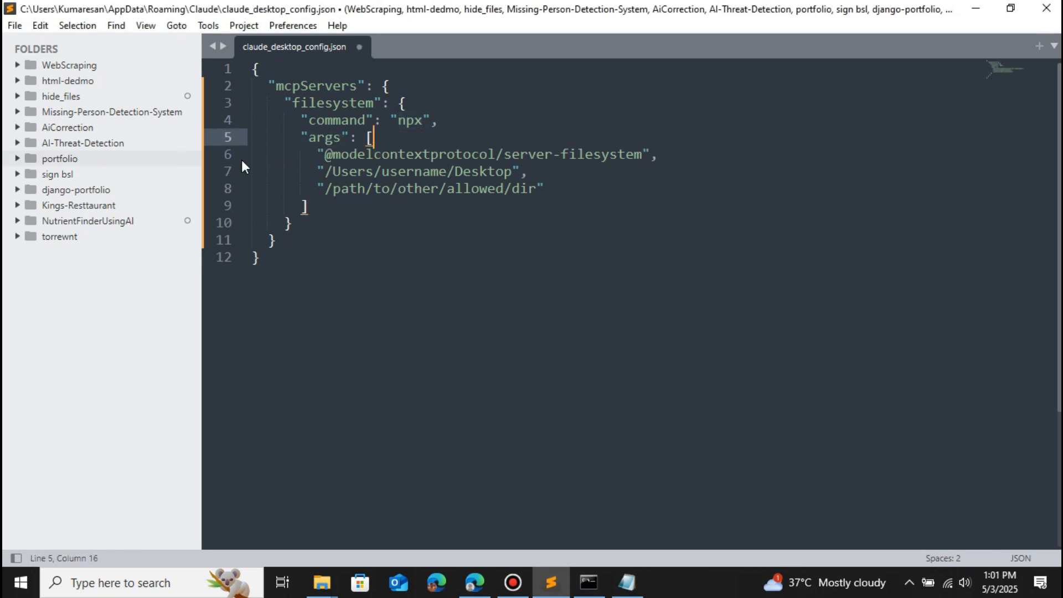
double_click(413, 122)
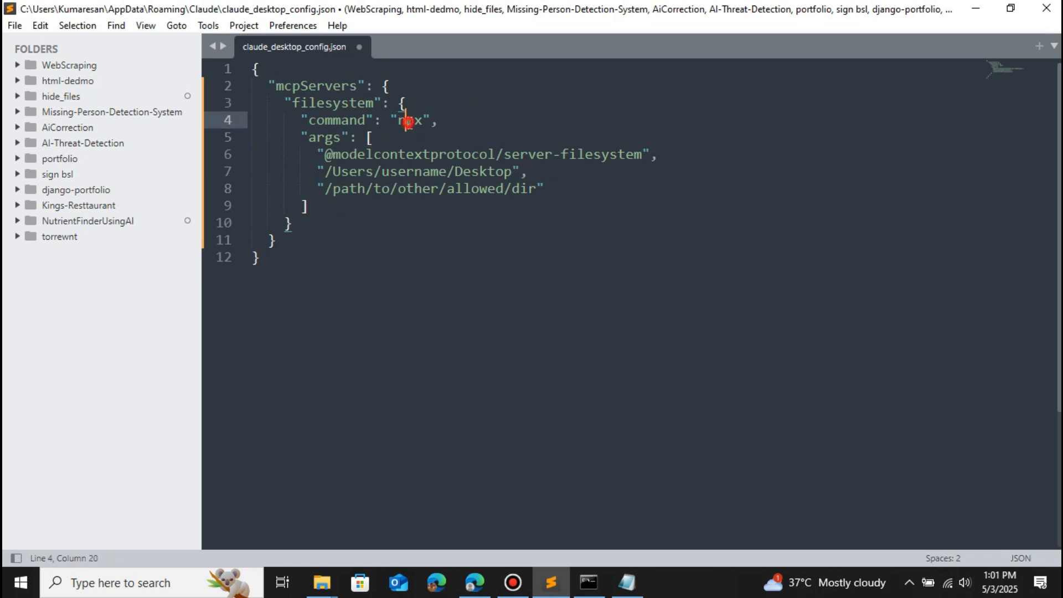
left_click(394, 271)
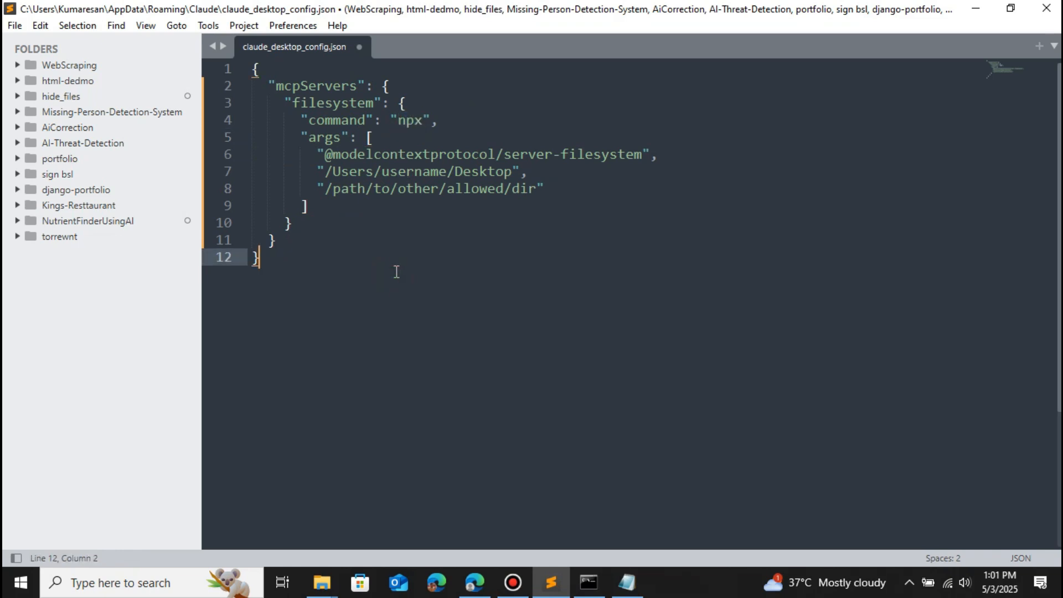
Step: Open a new Command Prompt and check the installed Node.js and npm versions with node -v and npm -v
key("super+r")
type("cmd")
key("Return")
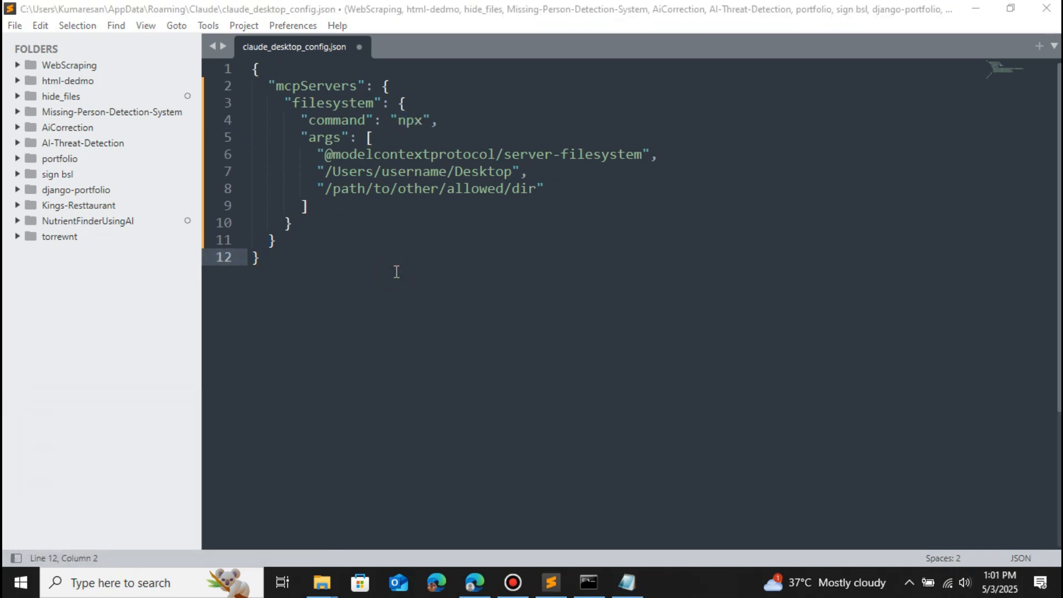
type("node -v")
key("Return")
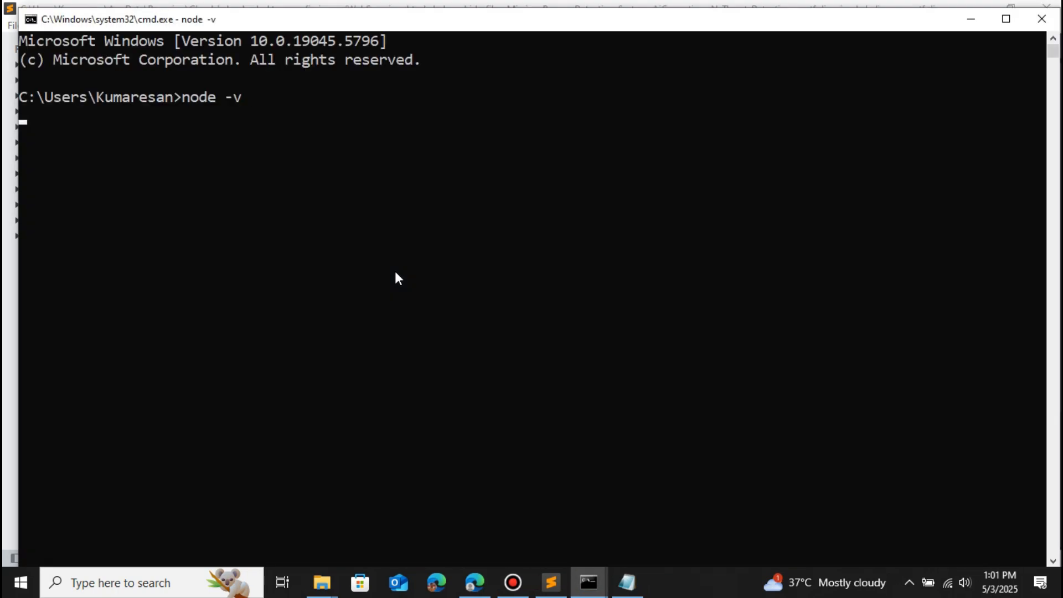
type("npm -")
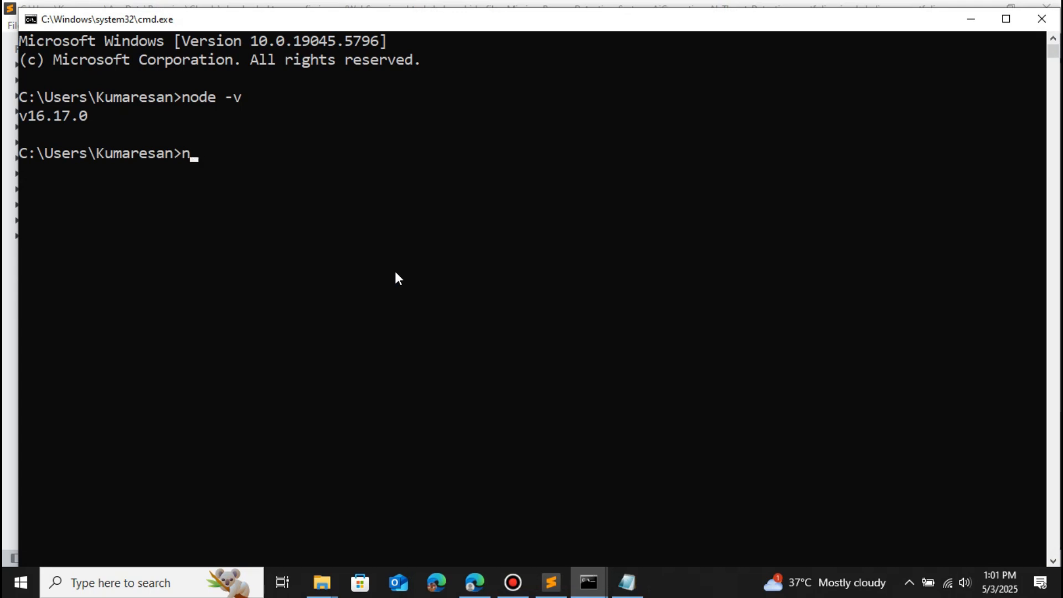
type("v")
key("BackSpace")
type("m -v")
key("Return")
left_click(56, 121)
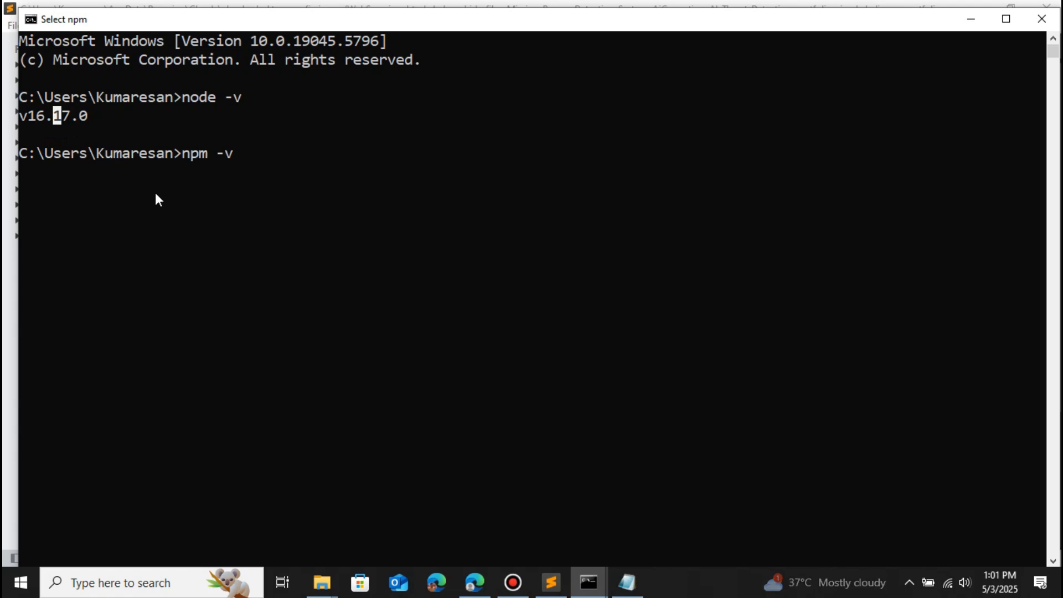
Step: Search for "node js download" in a new browser tab and open the Node.js download page
left_click(475, 582)
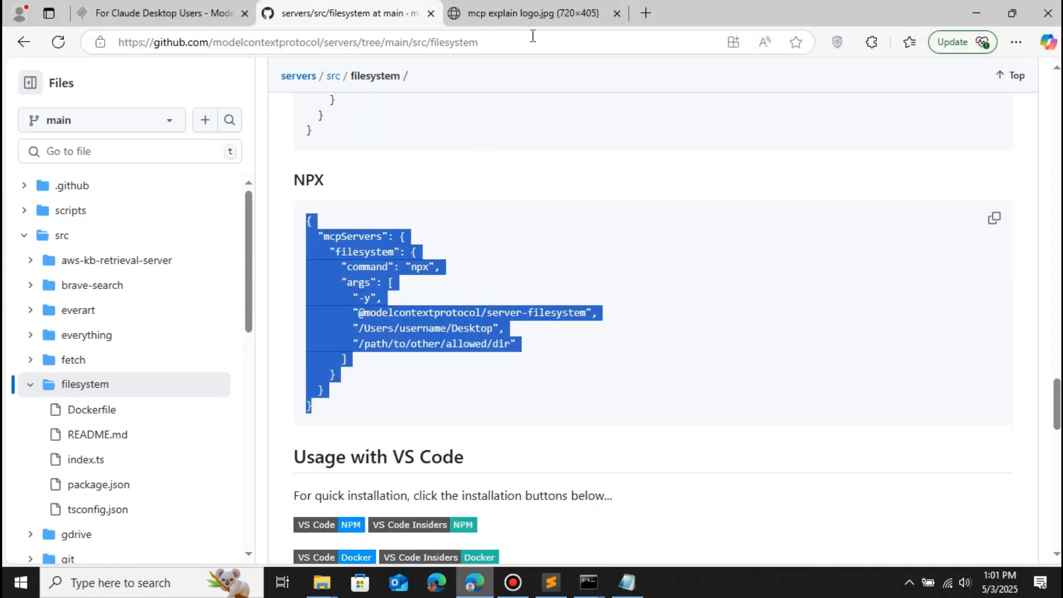
left_click(646, 13)
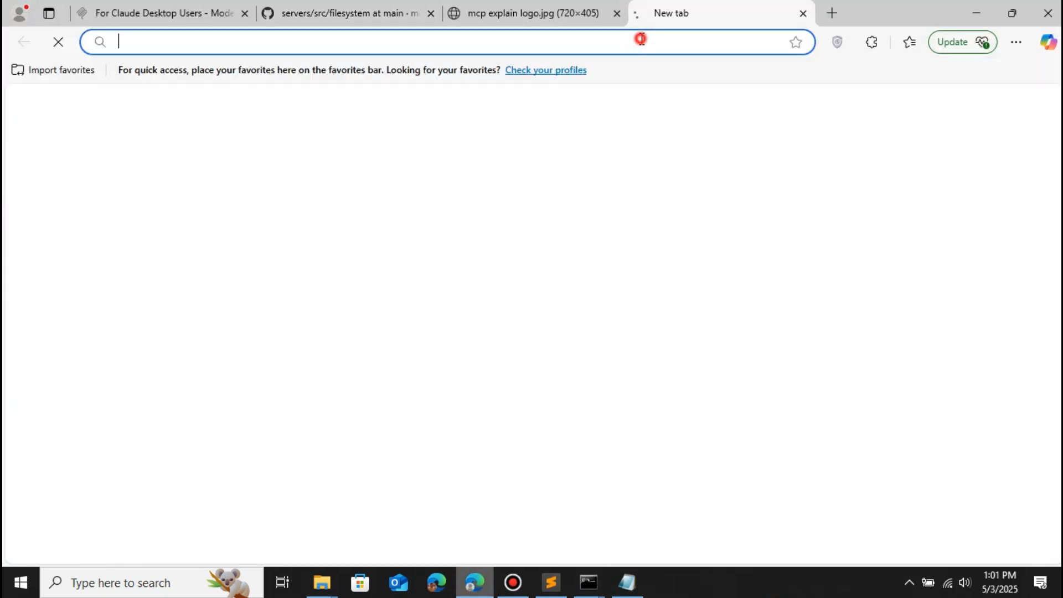
type("node")
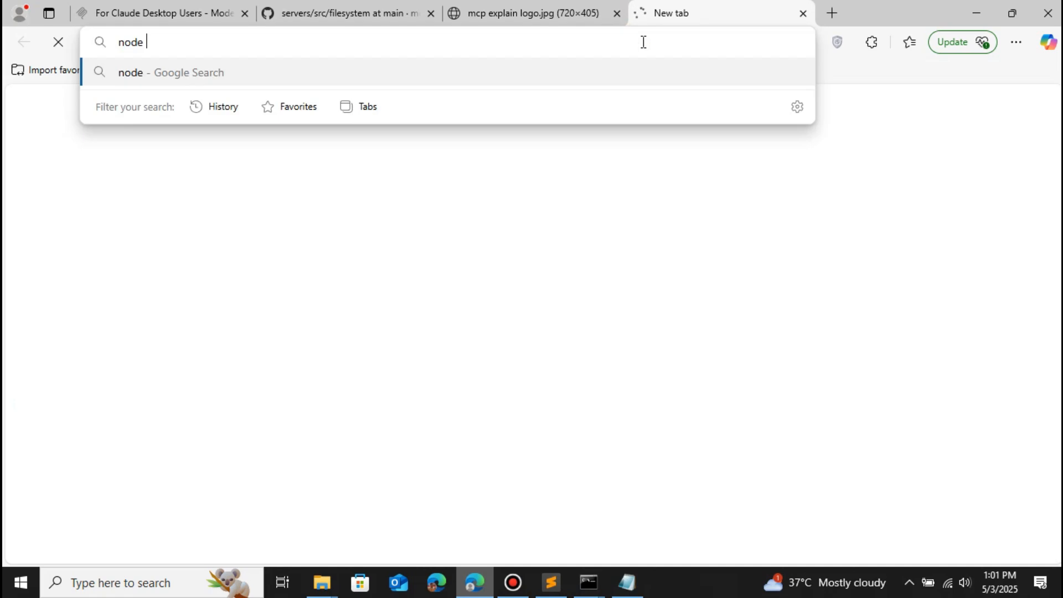
type("js download")
key("Return")
left_click(208, 231)
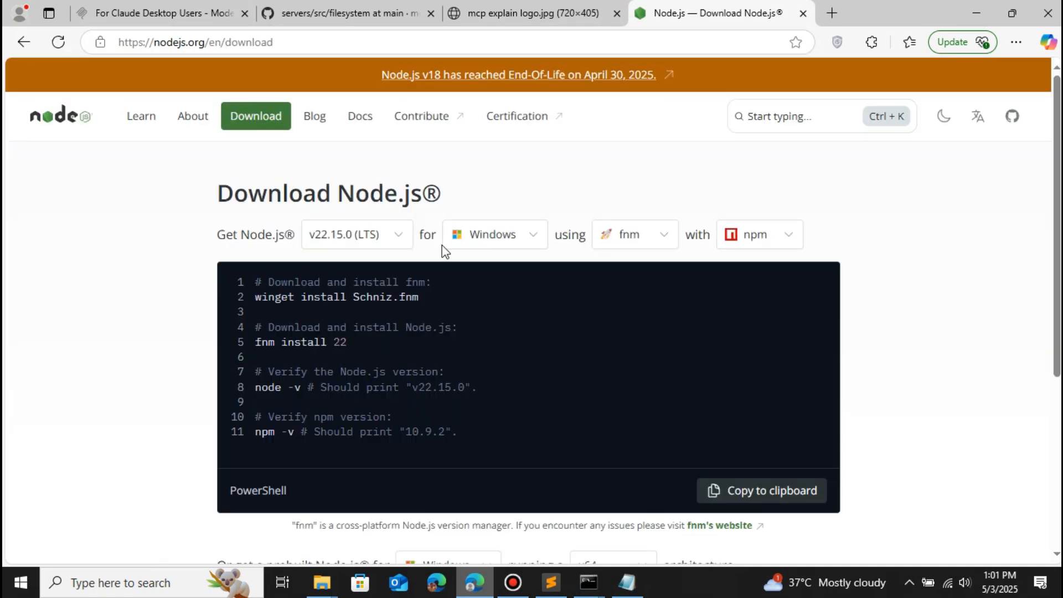
Step: Close the Node.js download page, return to the Command Prompt with the version checks and clear it with cls
left_click(803, 13)
left_click(592, 582)
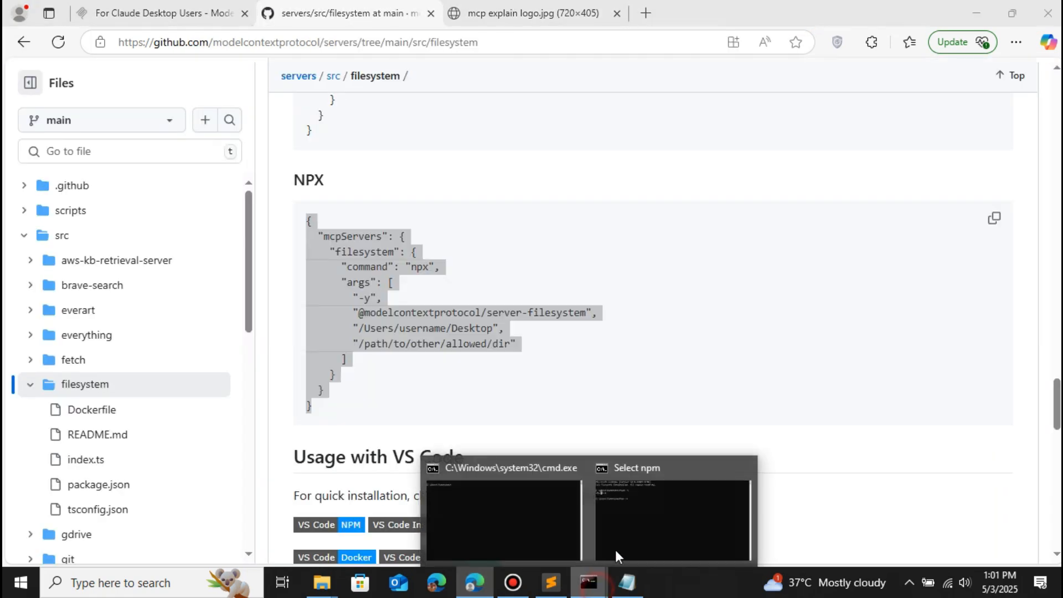
left_click(626, 533)
left_click(255, 183)
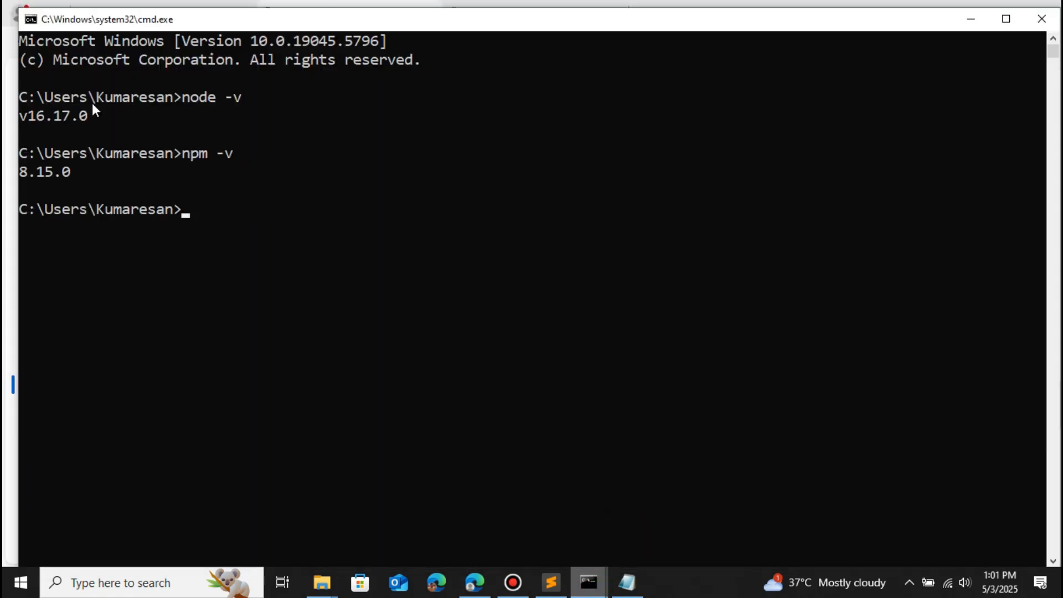
type("cls")
key("Return")
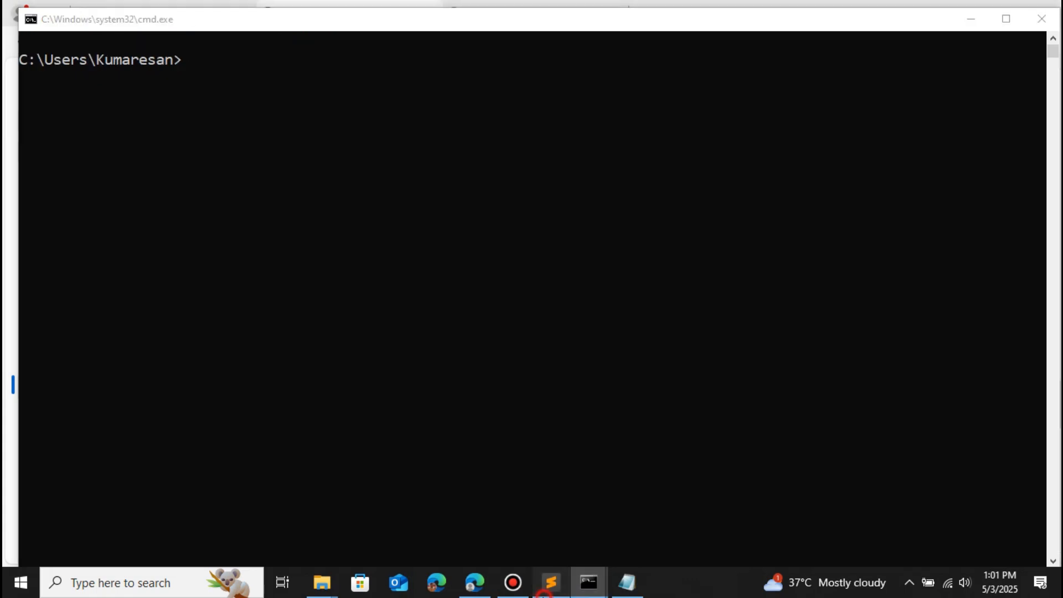
Step: Run where node in Command Prompt and replace "npx" in the config's command value with the returned path C:\Program Files\nodejs\node.exe
left_click(551, 583)
double_click(410, 120)
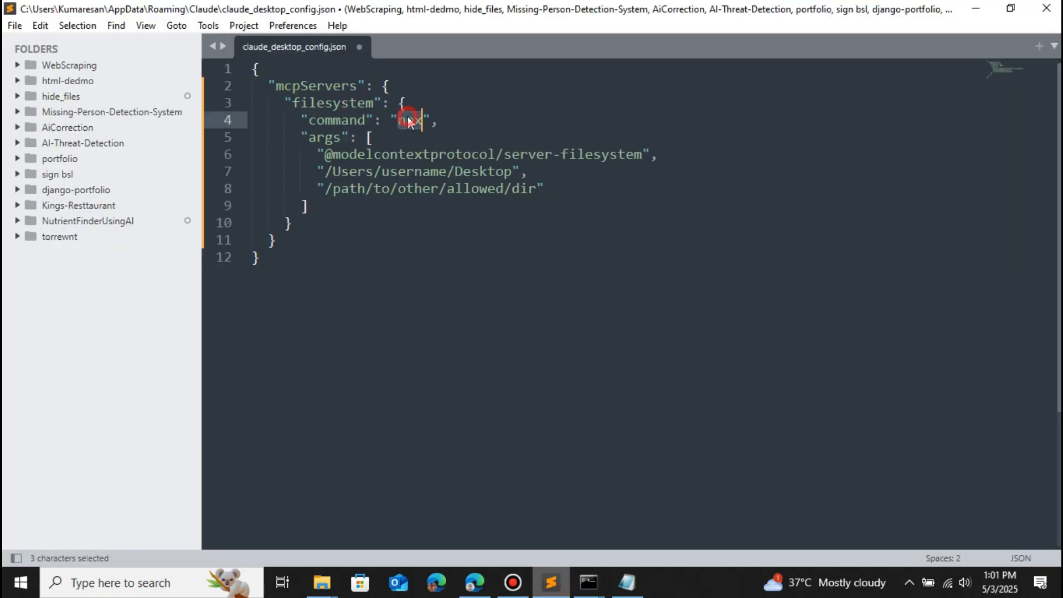
left_click(580, 583)
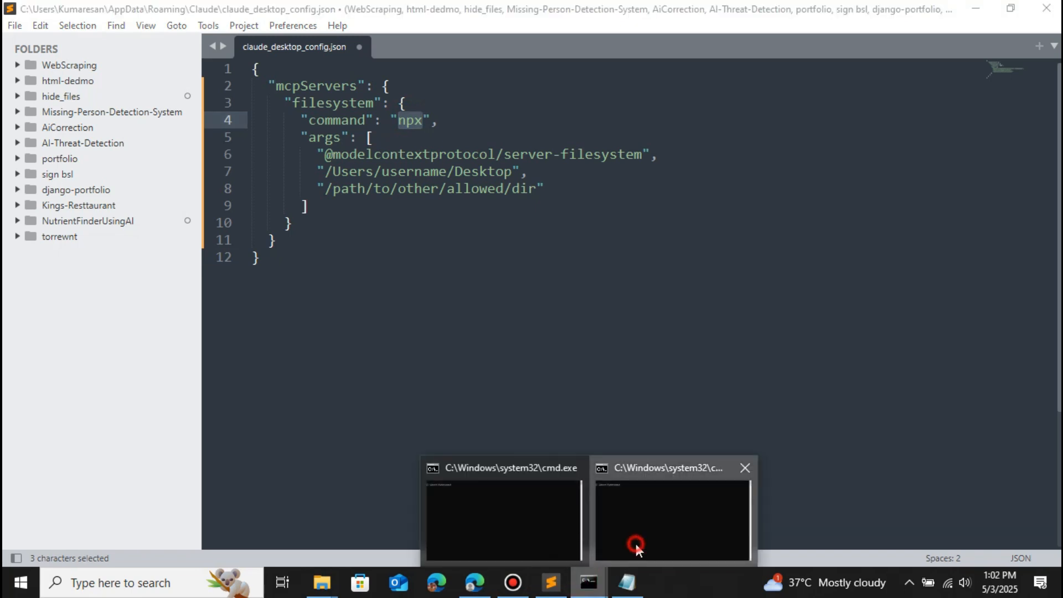
left_click(636, 540)
type("where node")
key("Return")
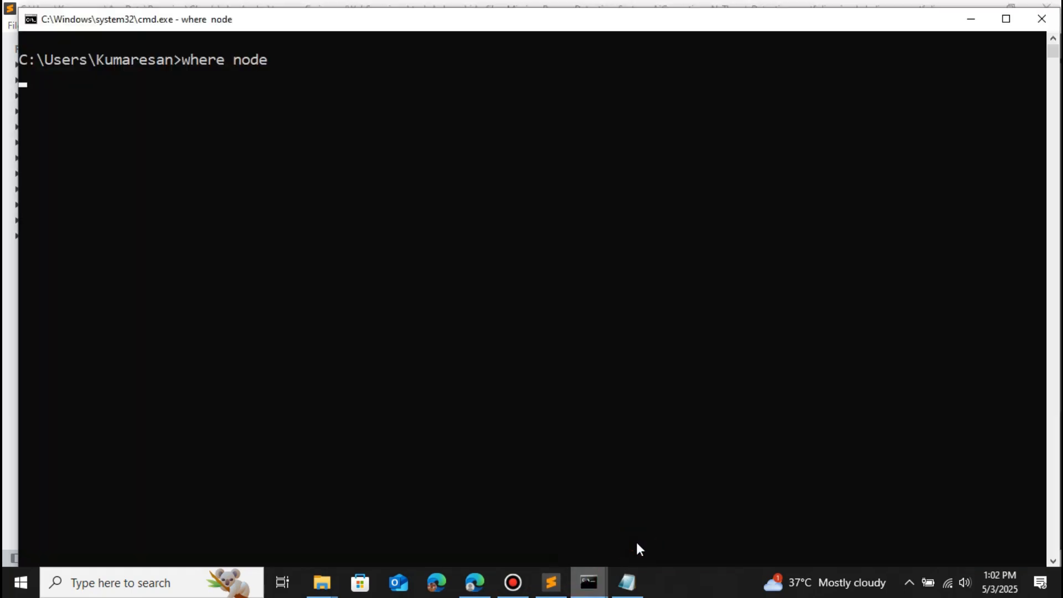
left_click_drag(294, 78, 15, 78)
key("ctrl+c")
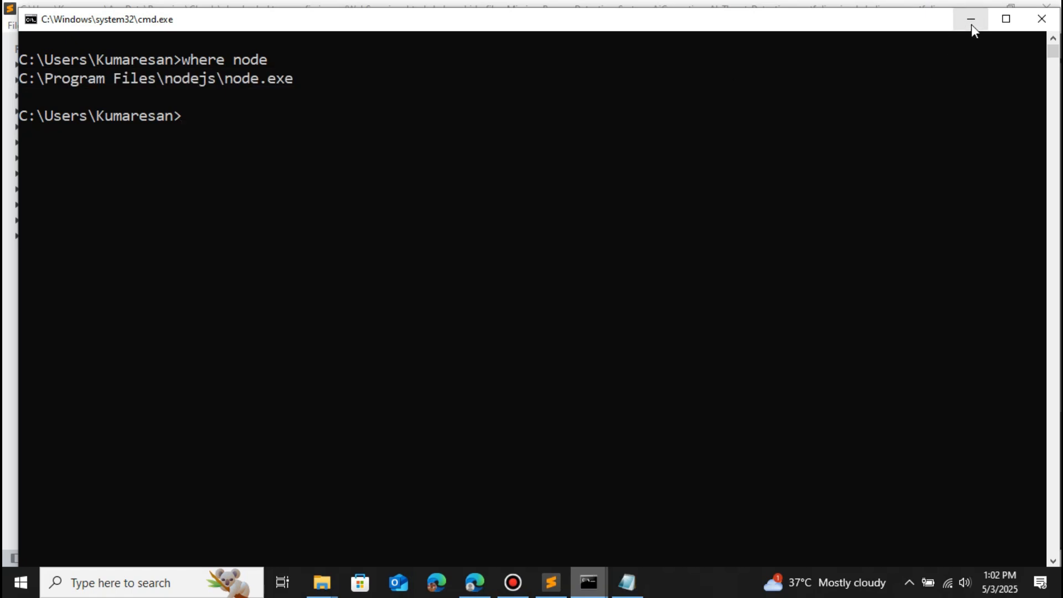
left_click(971, 21)
key("ctrl+v")
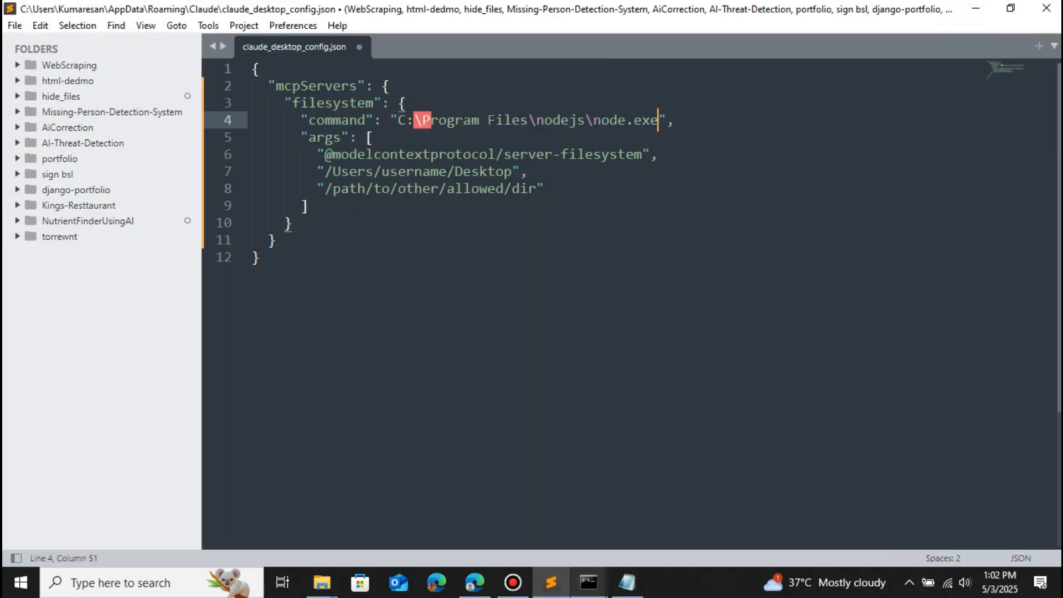
Step: Escape the backslashes in the command path so it reads "C:\\Program Files\\nodejs\\node.exe"
left_click(422, 118)
type("\\")
left_click(539, 117)
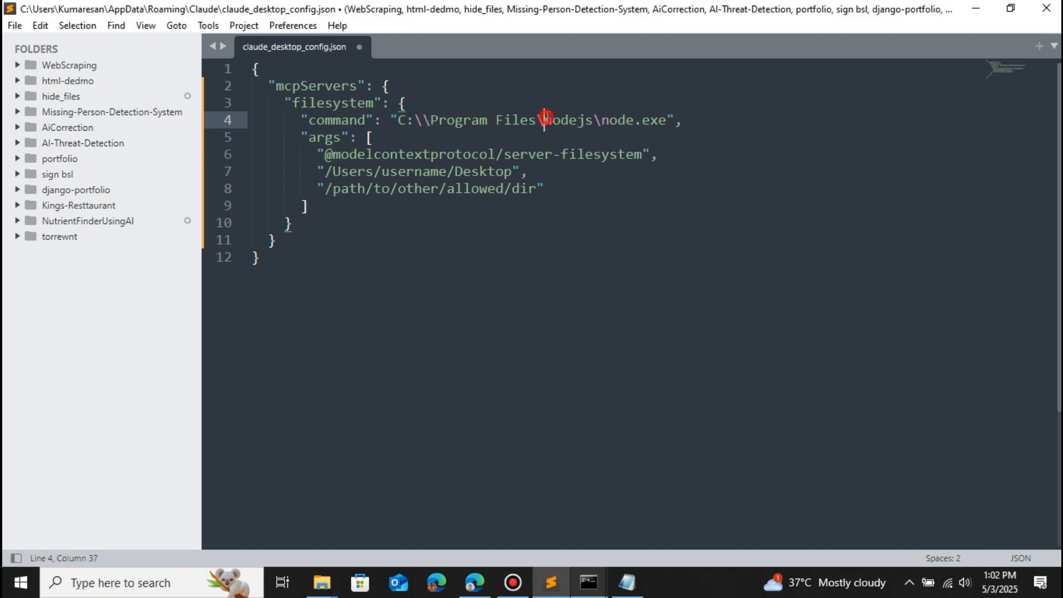
type("\\")
left_click(610, 118)
type("\\")
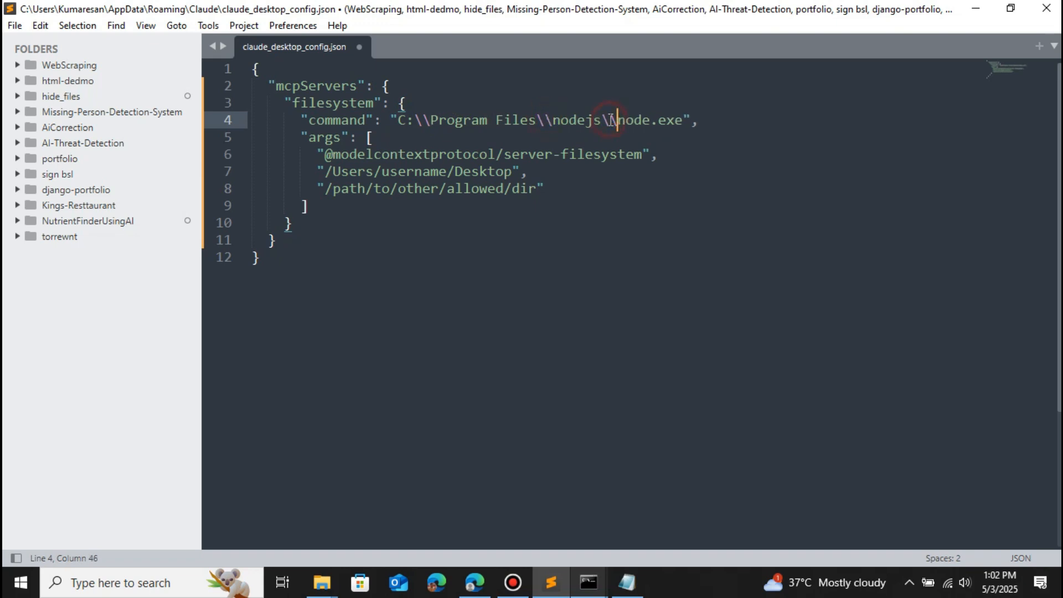
left_click(576, 166)
left_click_drag(643, 154, 326, 154)
key("ctrl+c")
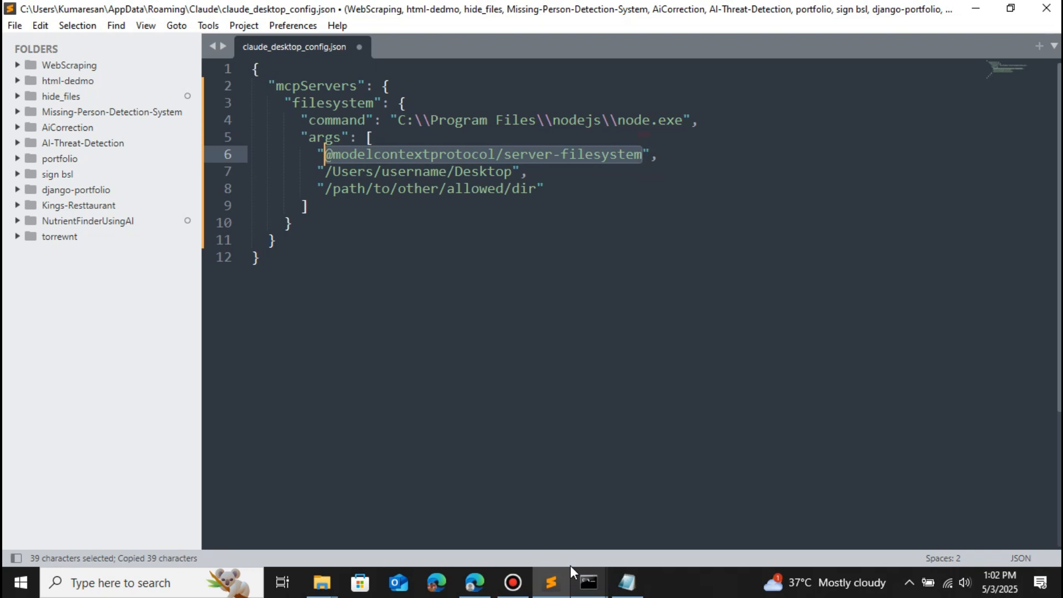
mouse_move(589, 580)
left_click(625, 541)
type("npm instal")
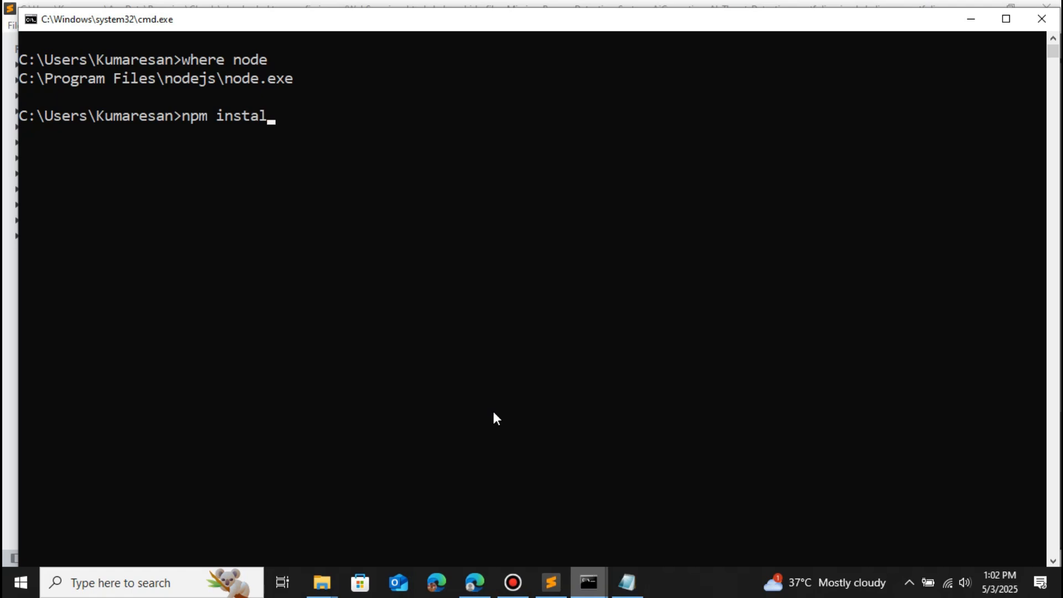
type("l -g")
key("ctrl+v")
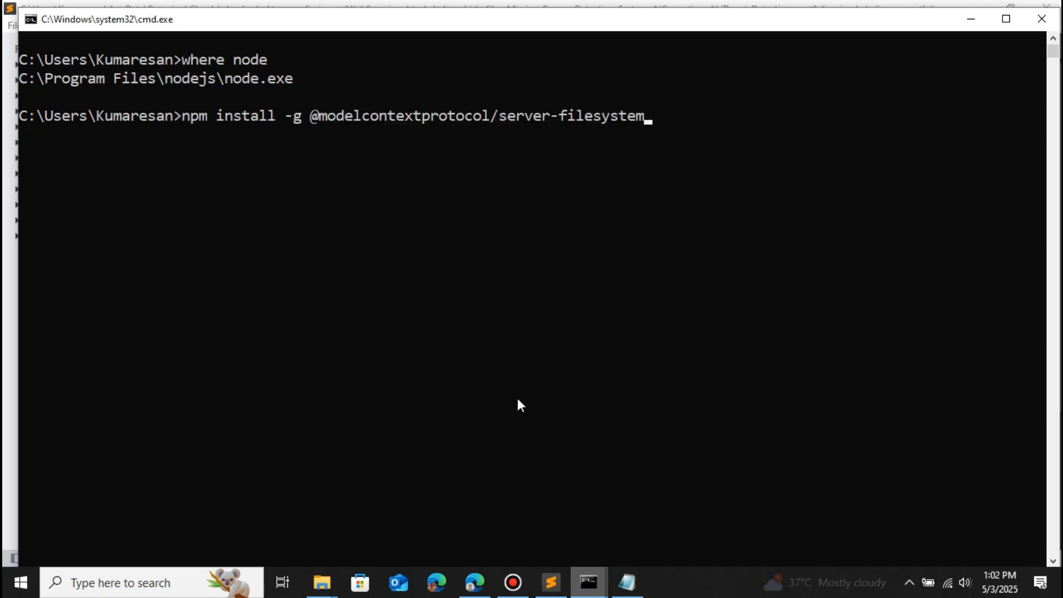
left_click_drag(314, 121, 645, 122)
left_click(645, 119)
key("Return")
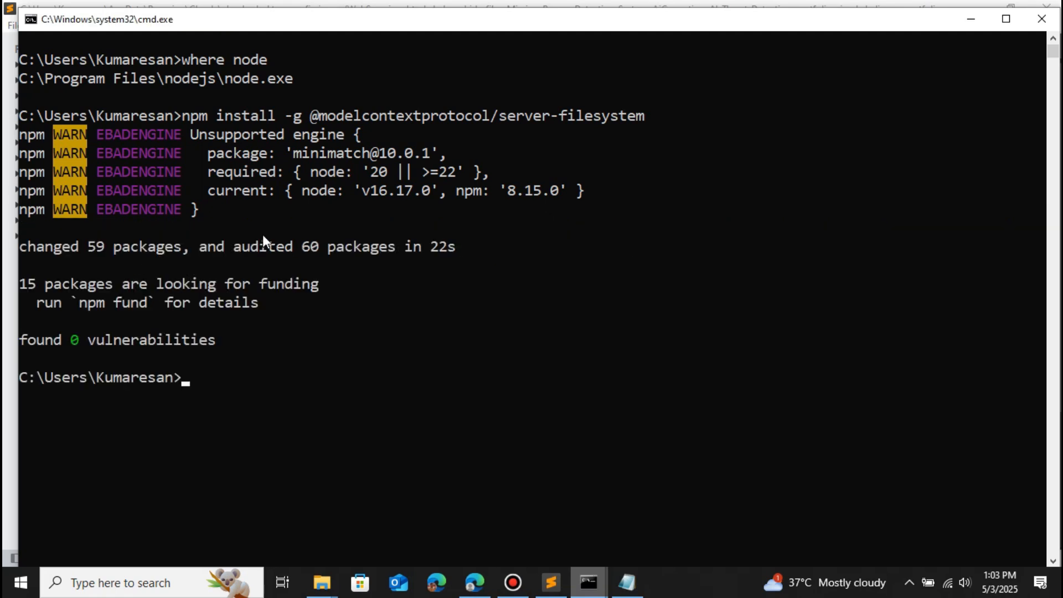
Step: Switch to File Explorer and open the C:\Program Files\nodejs folder
mouse_move(326, 567)
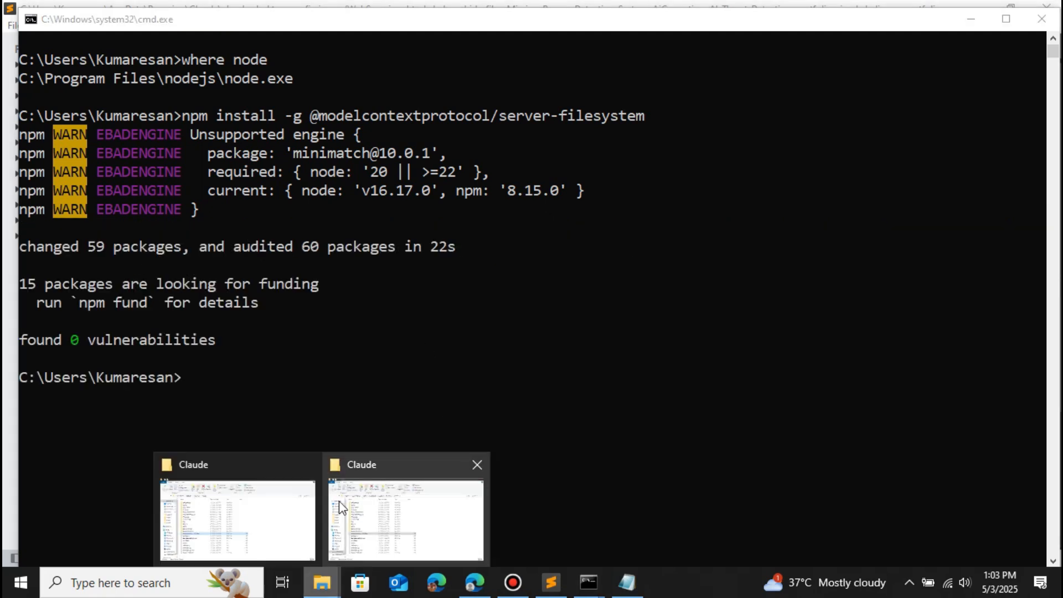
left_click(248, 470)
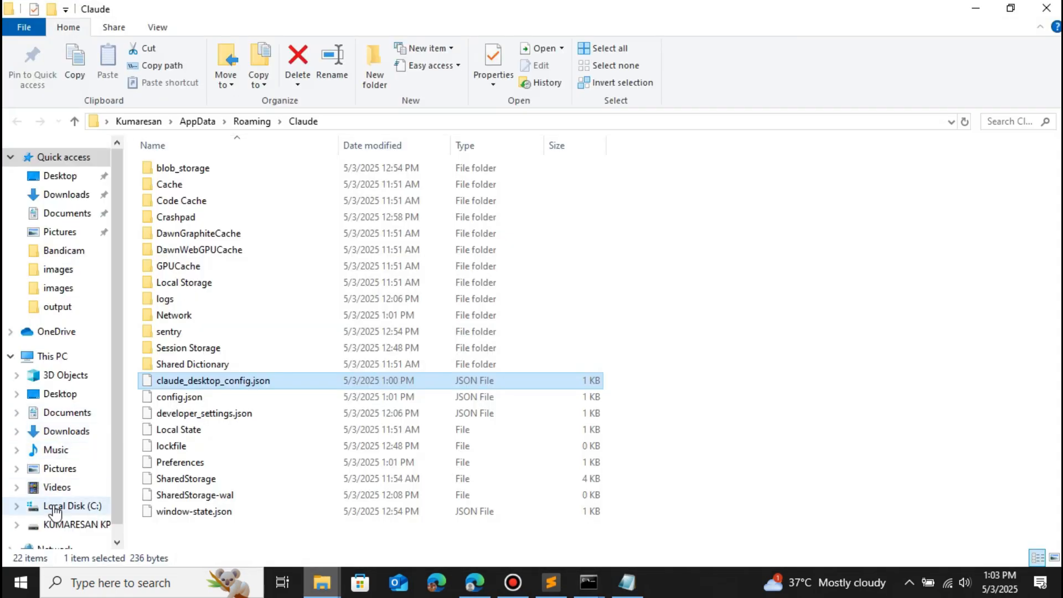
left_click(65, 506)
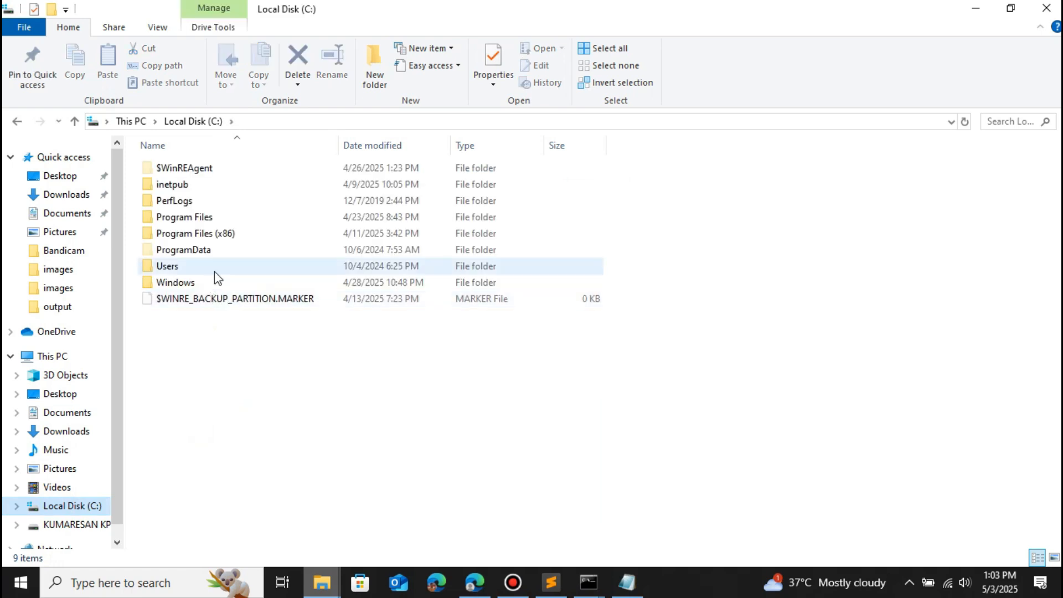
double_click(215, 233)
left_click(218, 121)
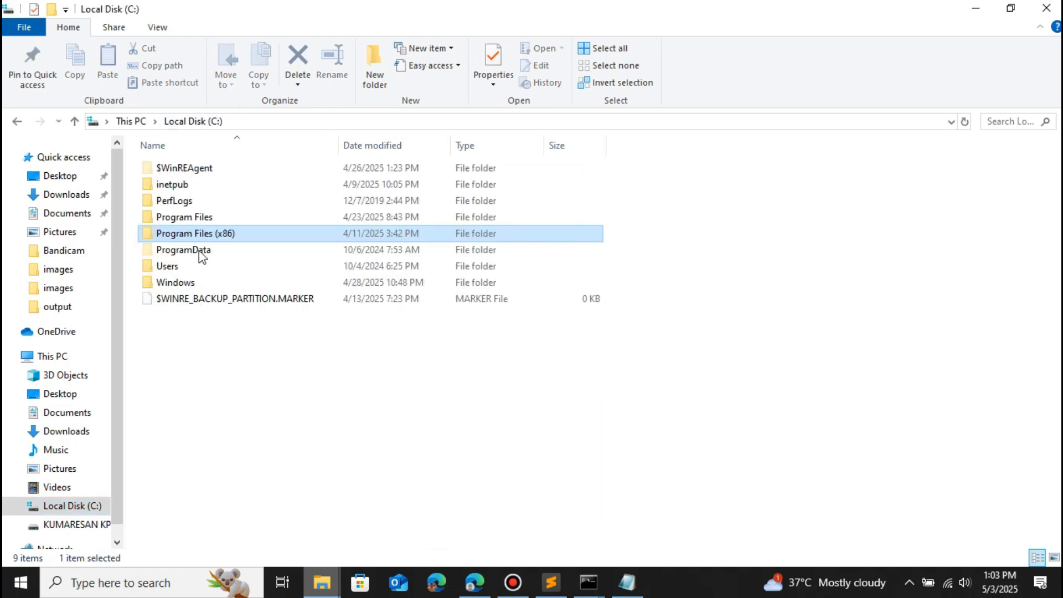
left_click(209, 218)
double_click(208, 220)
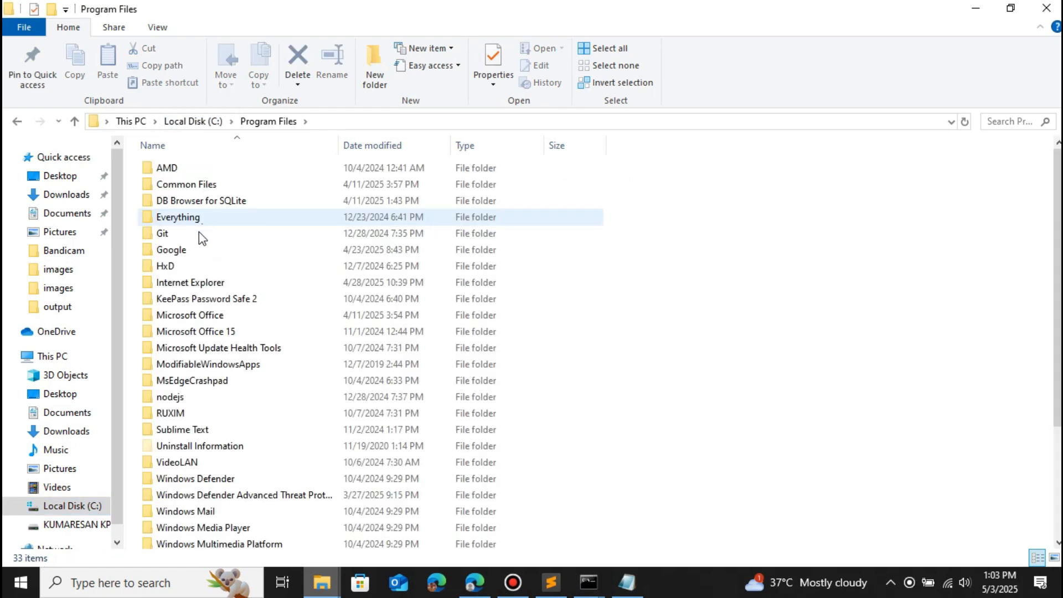
left_click(191, 250)
key("n")
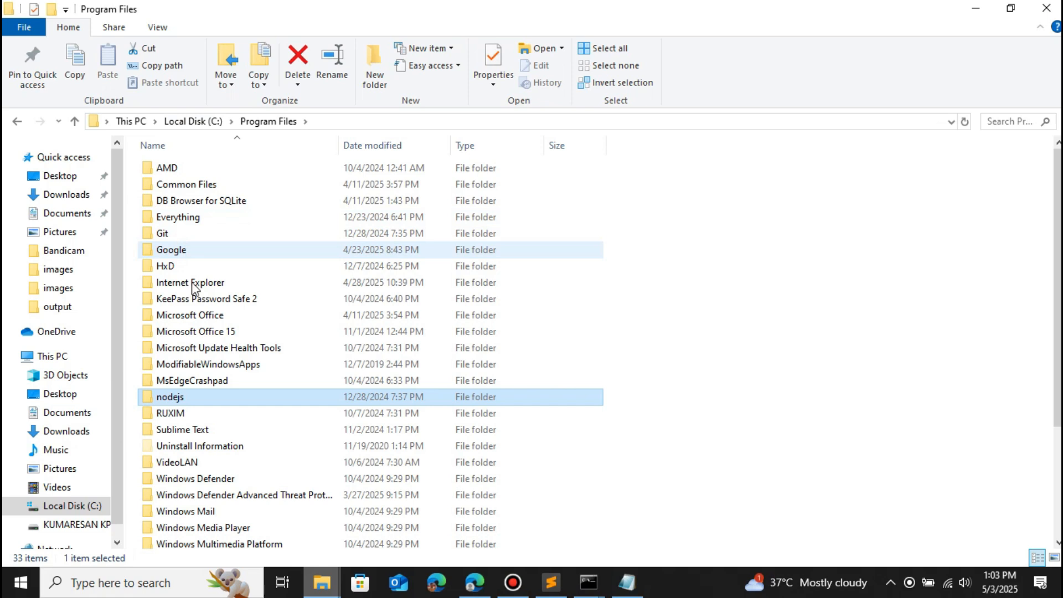
double_click(183, 396)
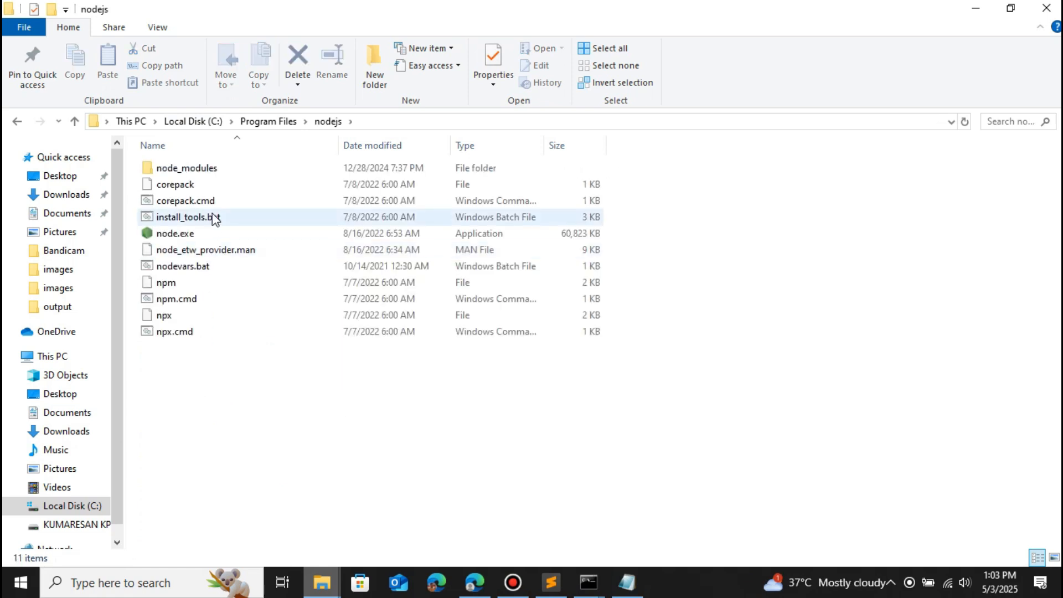
Step: Open the node_modules\npm\node_modules folder inside nodejs
double_click(204, 173)
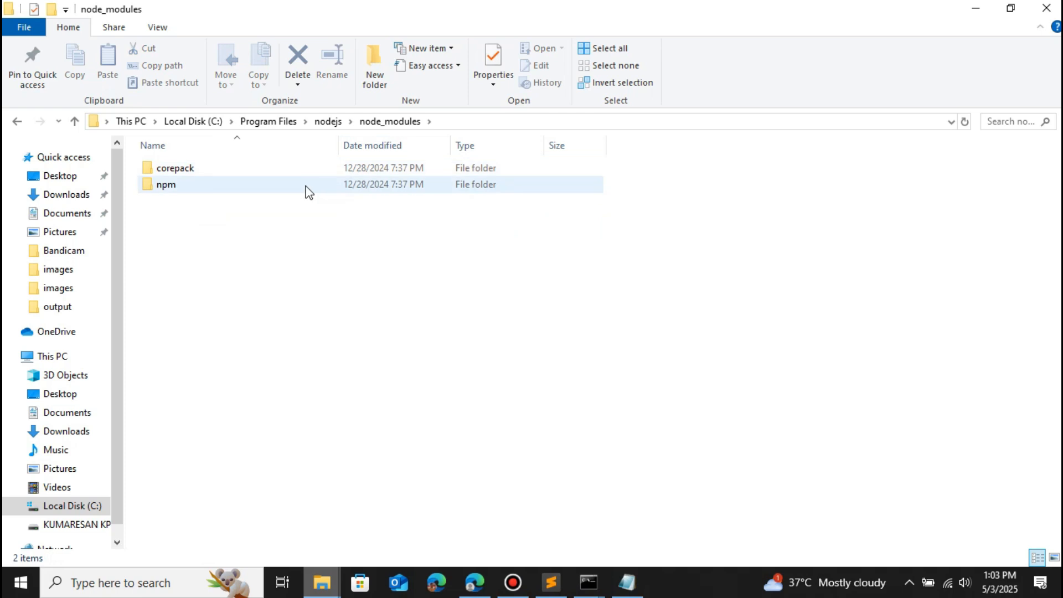
double_click(177, 185)
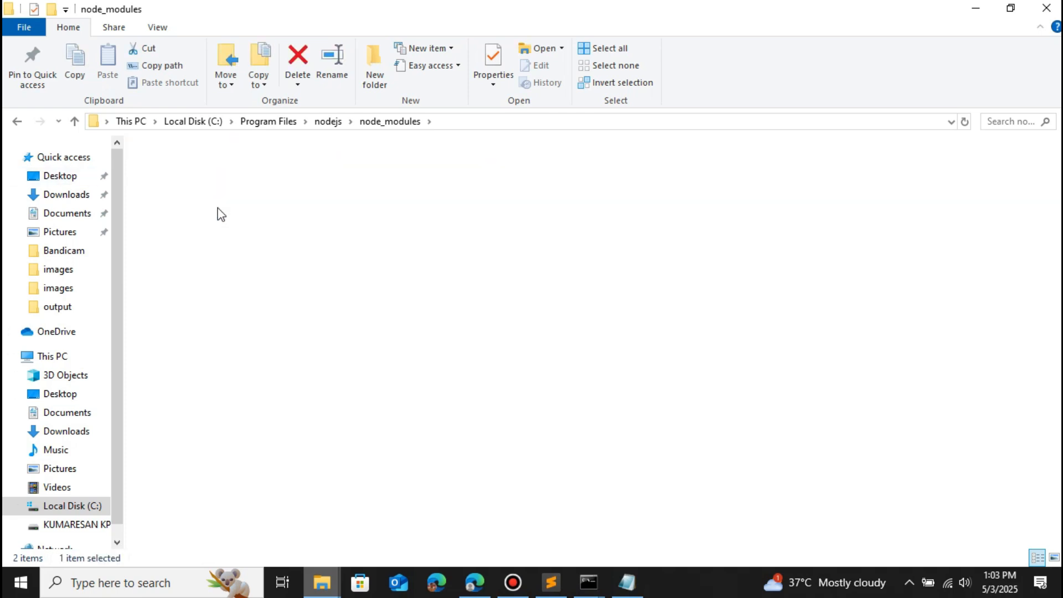
left_click(211, 237)
double_click(210, 237)
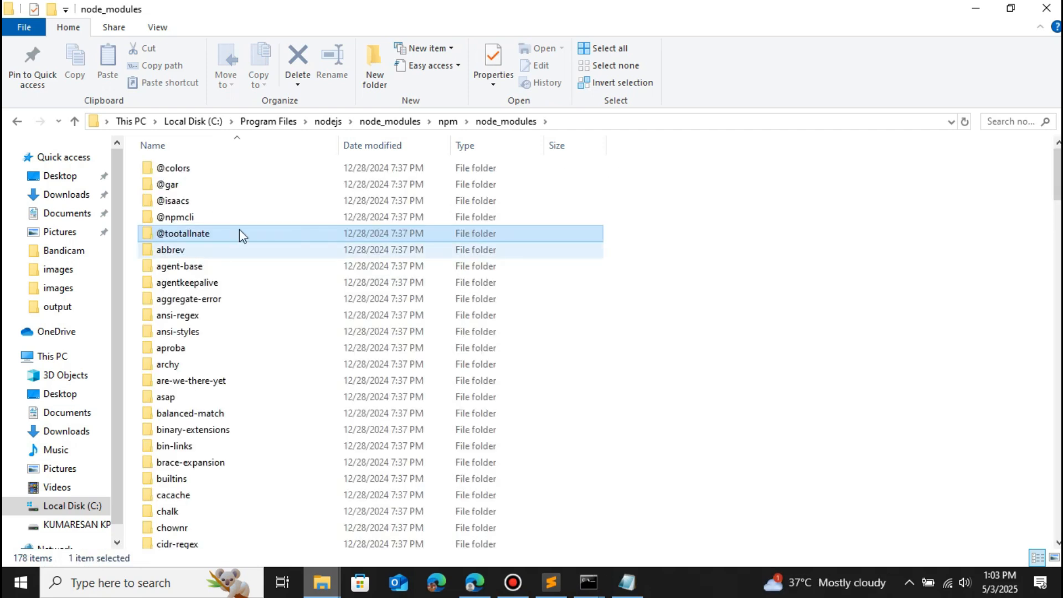
scroll(225, 342, "down", 6)
left_click(201, 345)
key("m")
key("m")
key("m")
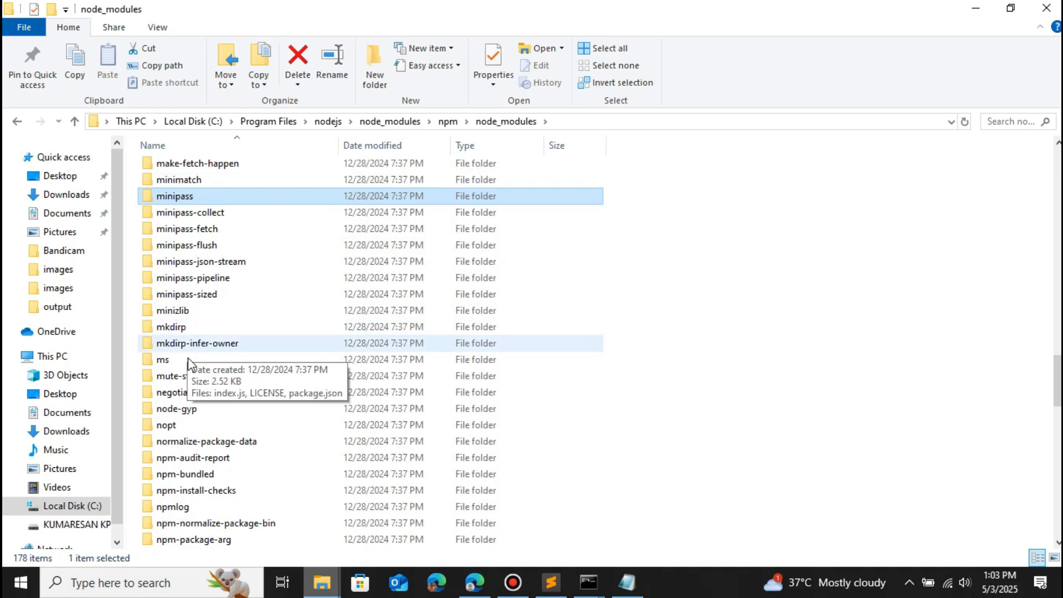
scroll(230, 299, "up", 3)
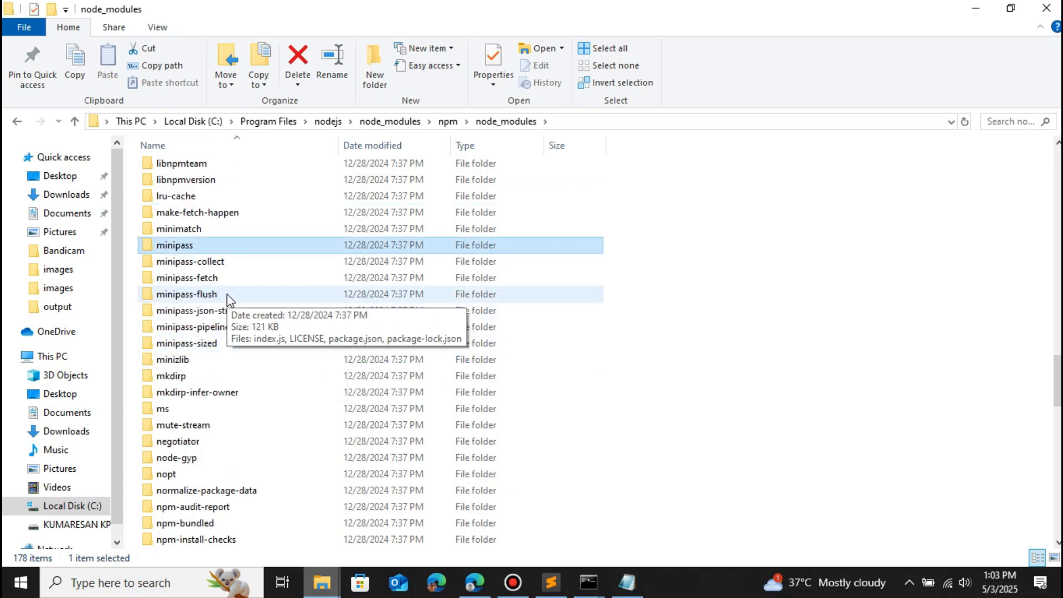
scroll(240, 356, "down", 5)
scroll(249, 356, "up", 3)
scroll(259, 357, "down", 7)
scroll(257, 357, "down", 15)
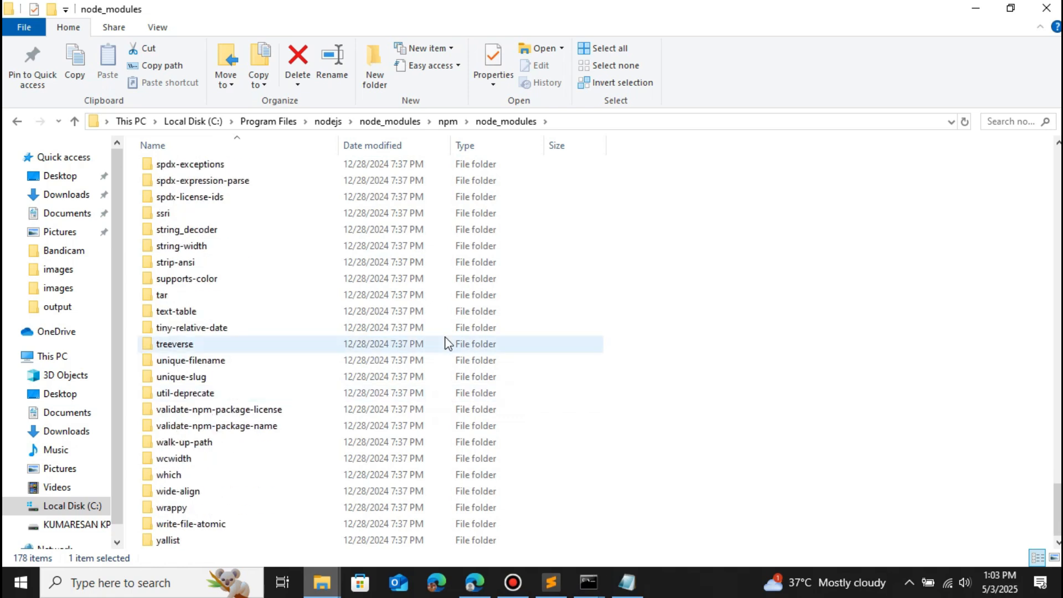
scroll(672, 285, "up", 4)
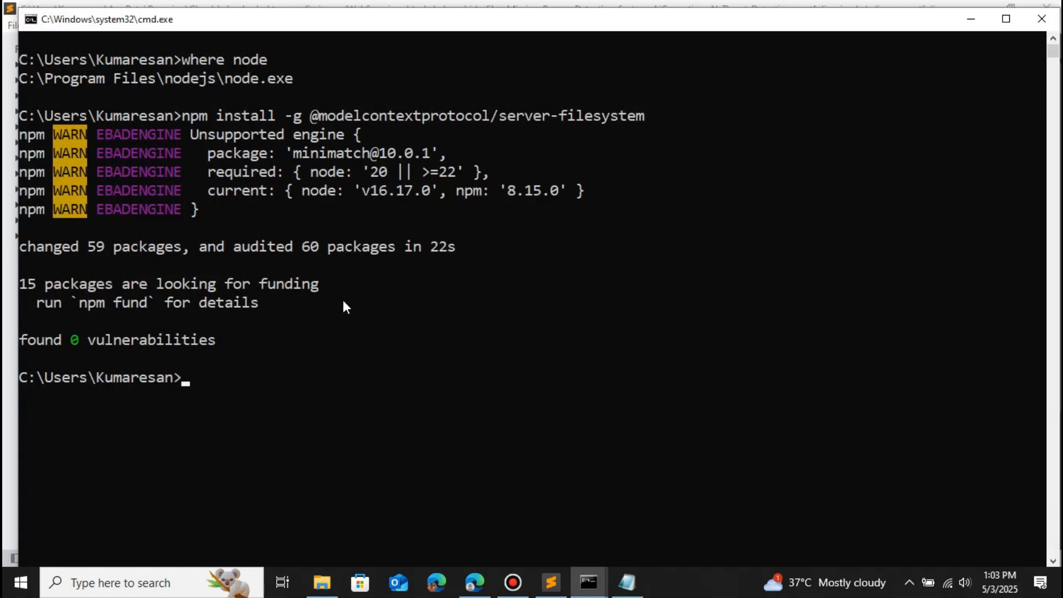
type("npm root -g")
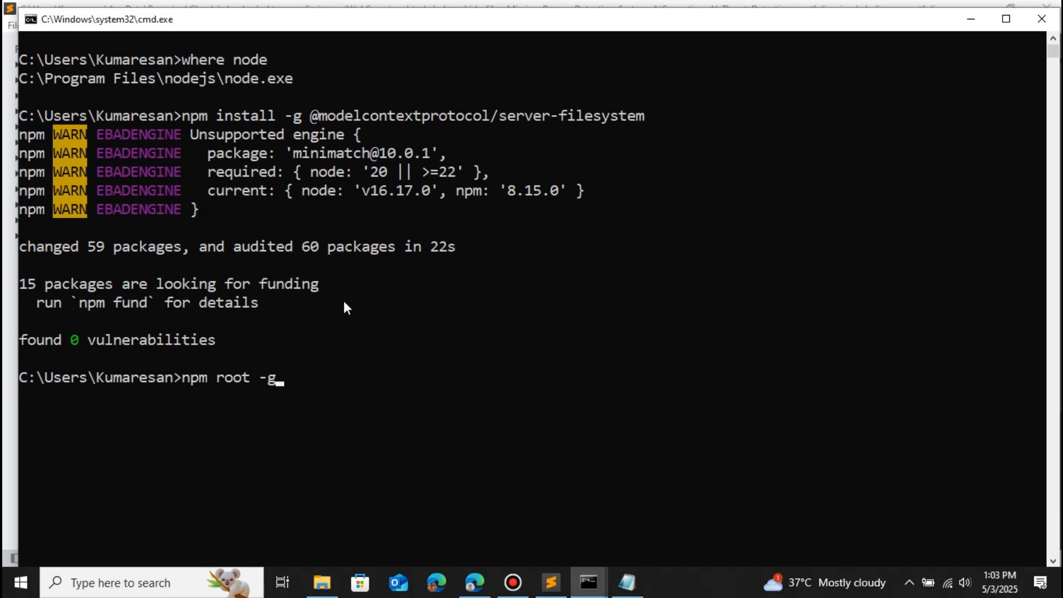
key("Return")
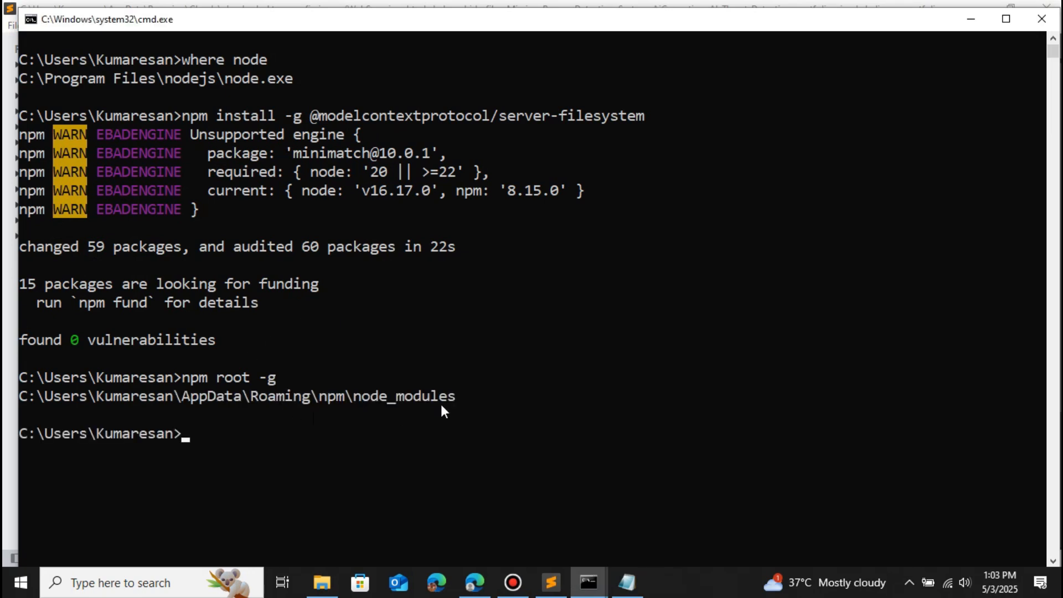
left_click_drag(467, 400, 13, 390)
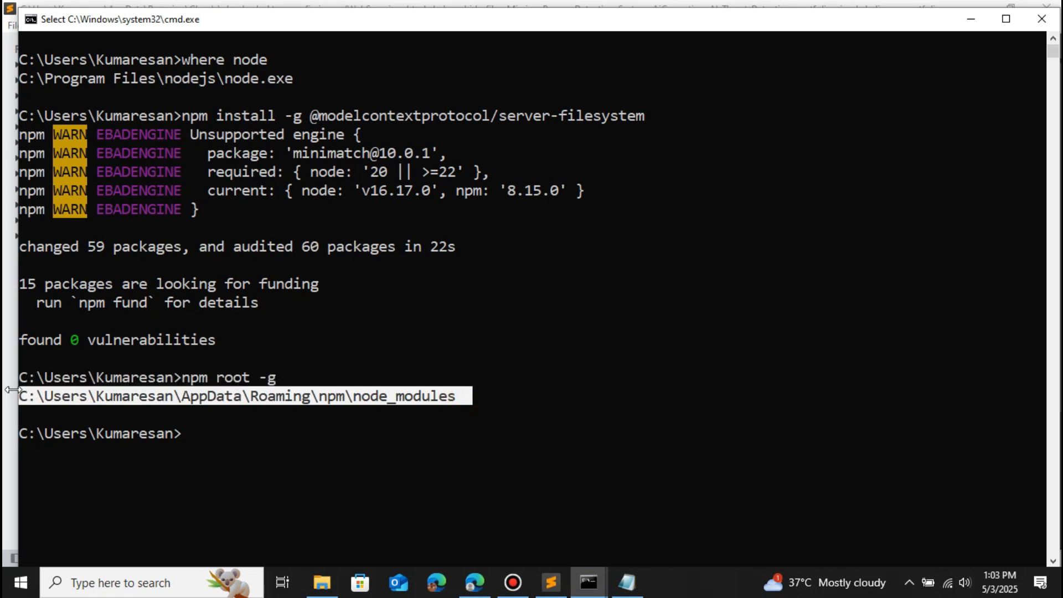
key("ctrl+c")
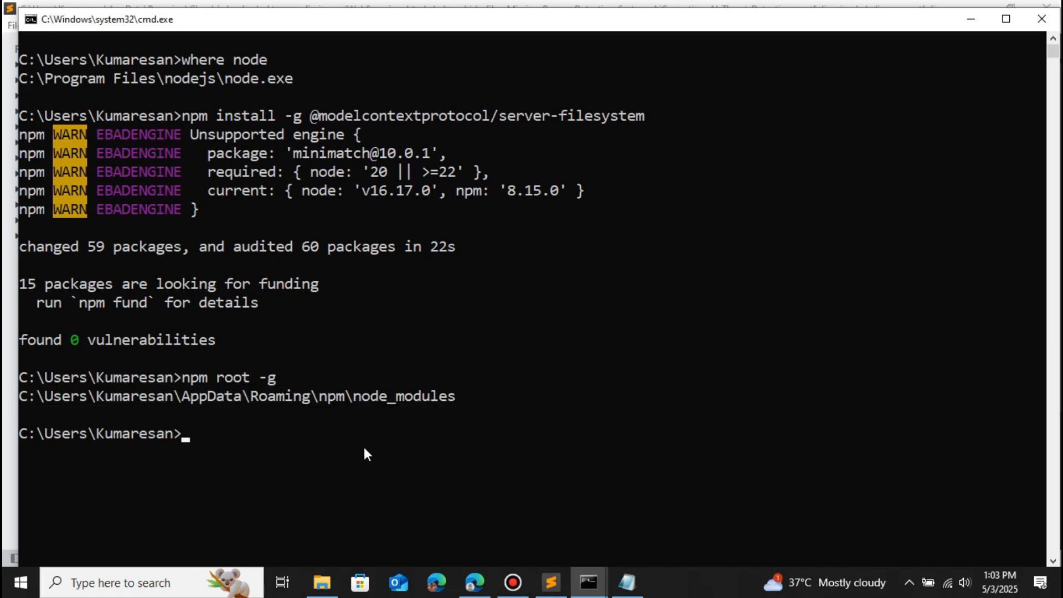
left_click(551, 582)
left_click(324, 154)
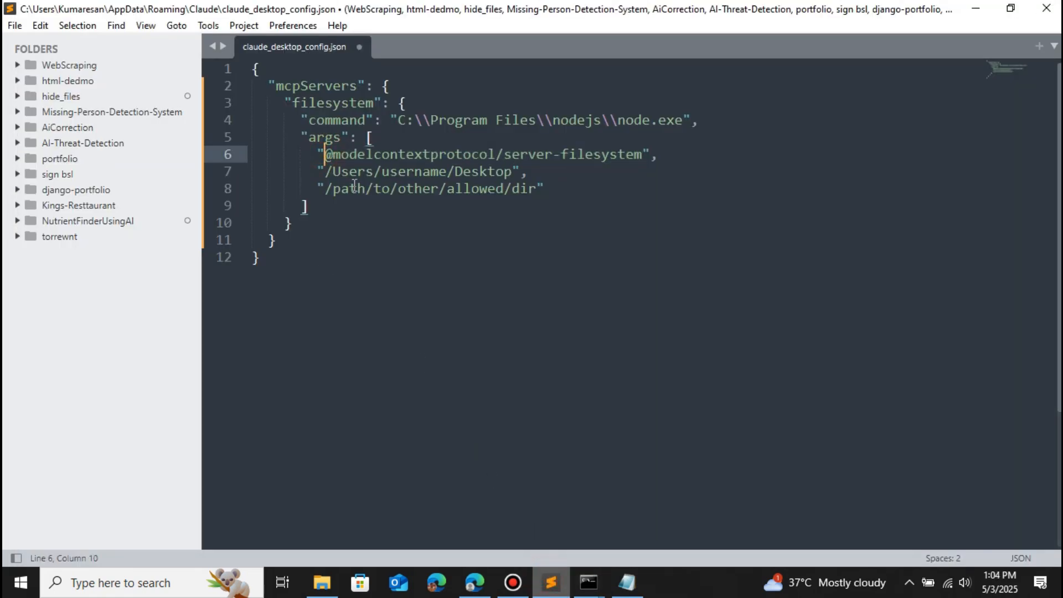
key("ctrl+v")
Step: Escape every backslash in the pasted global node_modules path by doubling it to \\
left_click(349, 155)
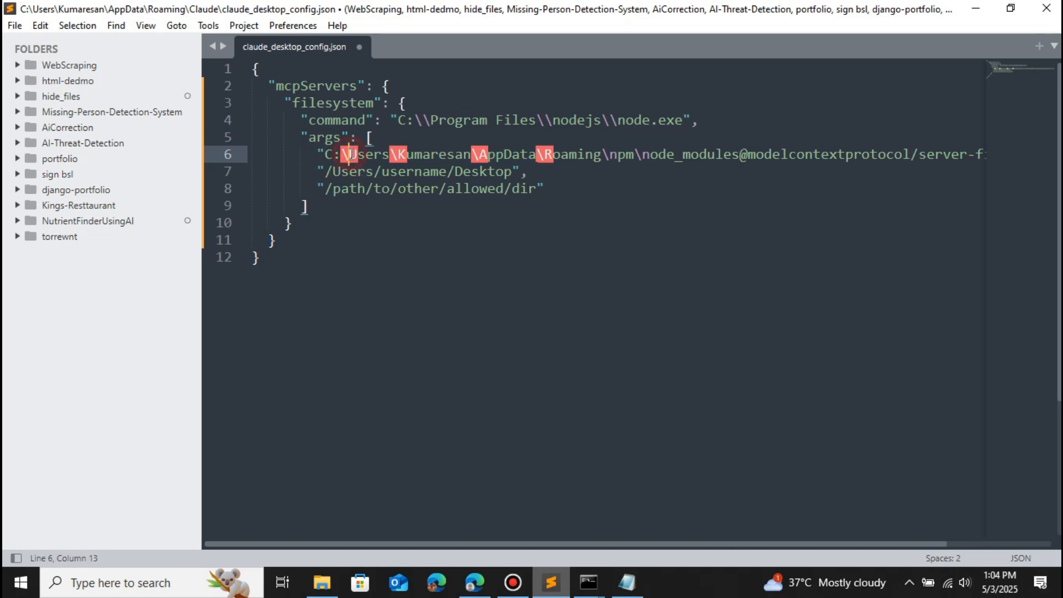
type("\\")
left_click(409, 151)
type("\\")
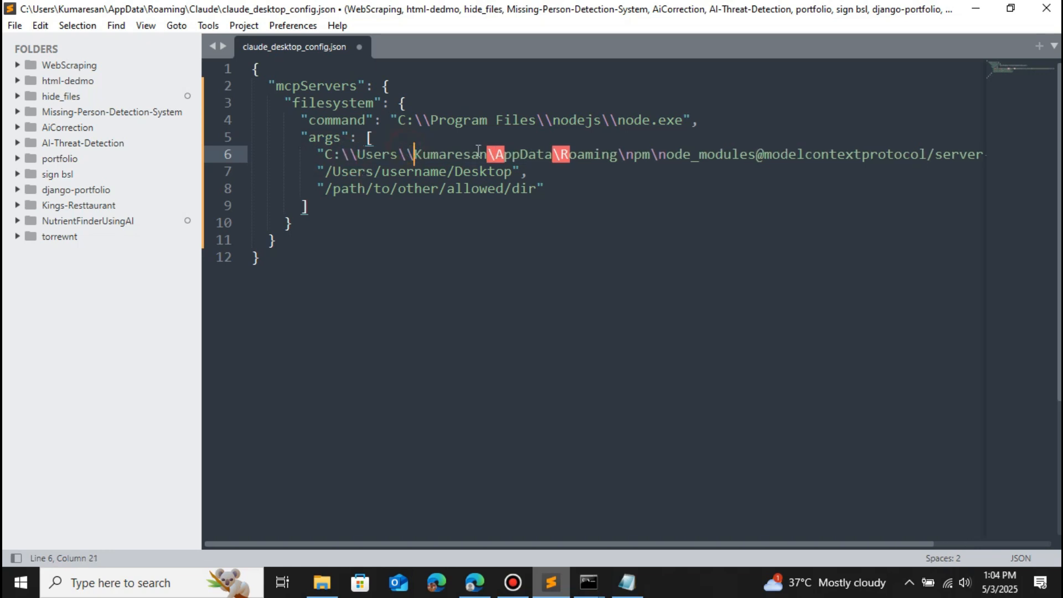
left_click(499, 154)
type("\\")
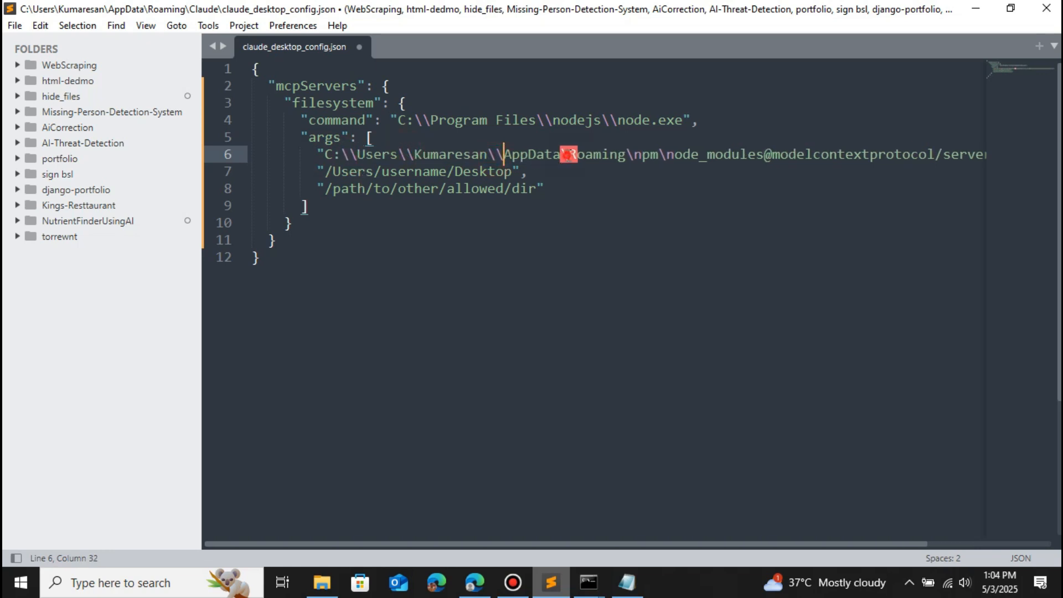
left_click(569, 155)
type("\\")
left_click(643, 153)
type("\\")
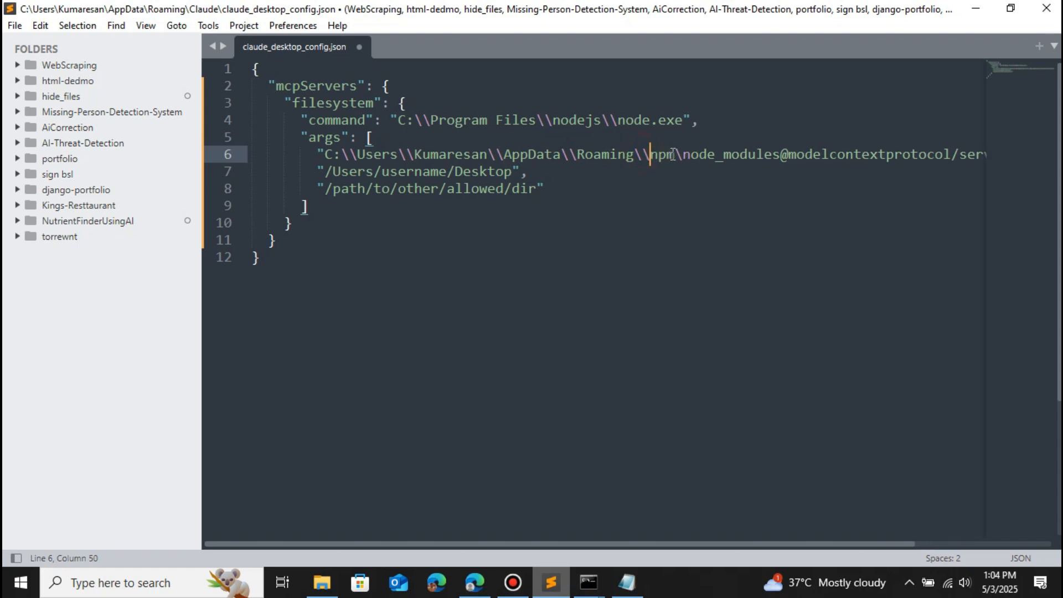
left_click(685, 154)
type("\\")
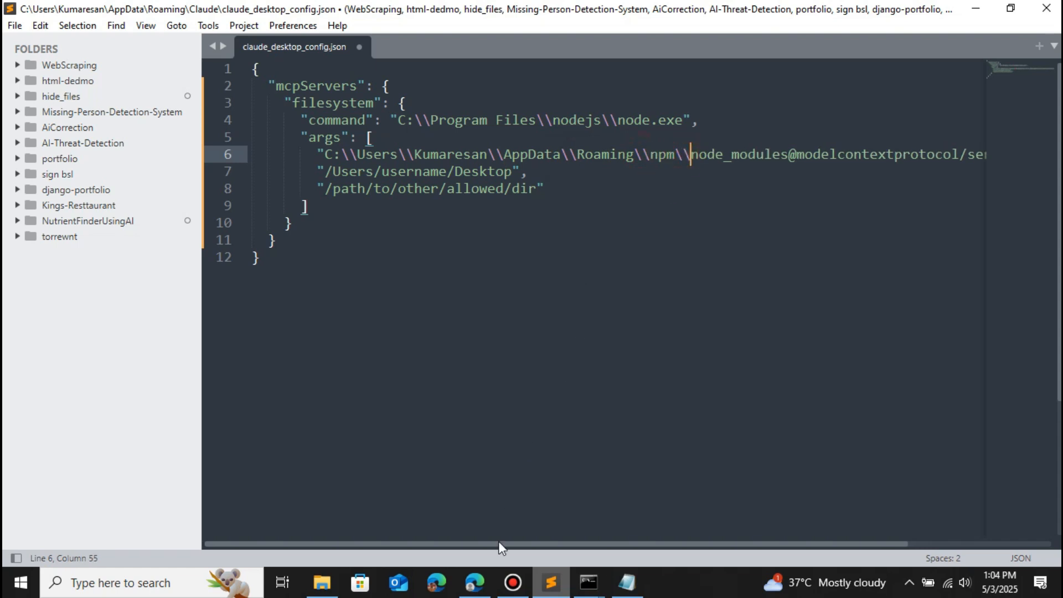
left_click_drag(499, 544, 667, 532)
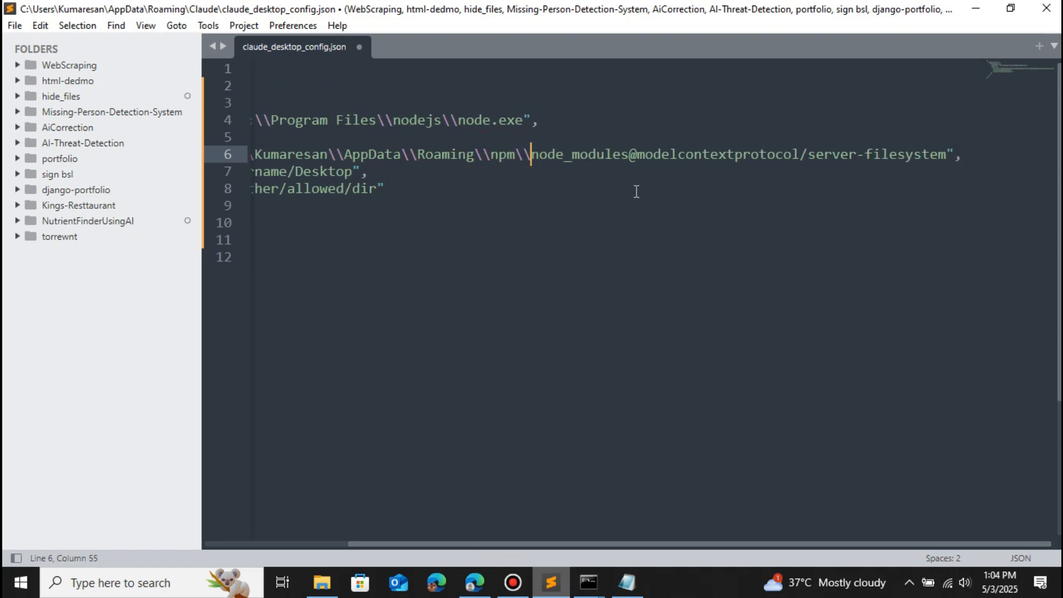
left_click(629, 153)
type("\\\\")
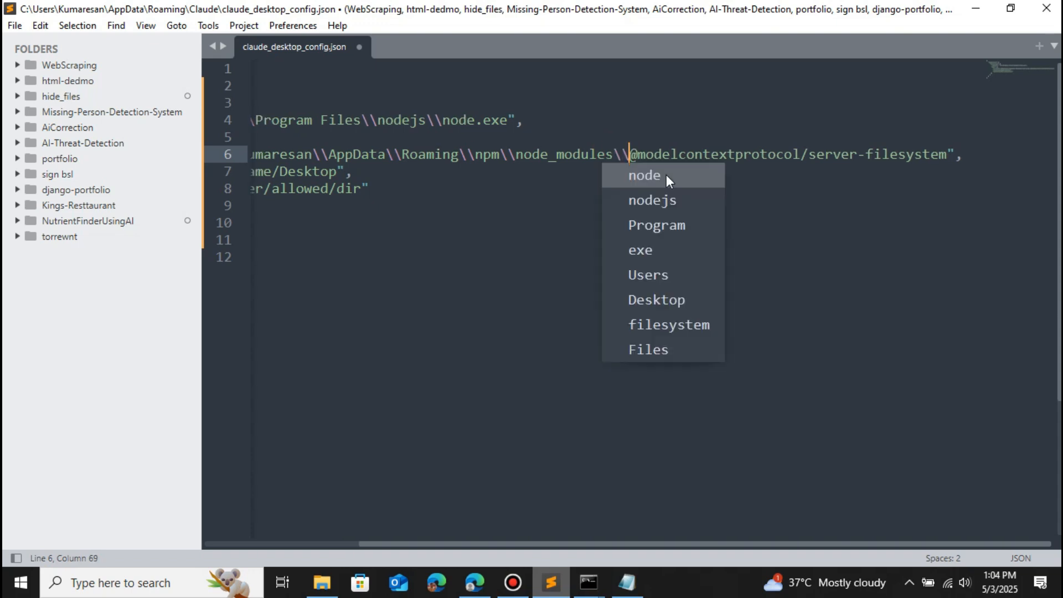
left_click(811, 154)
key("BackSpace")
type("\\\\")
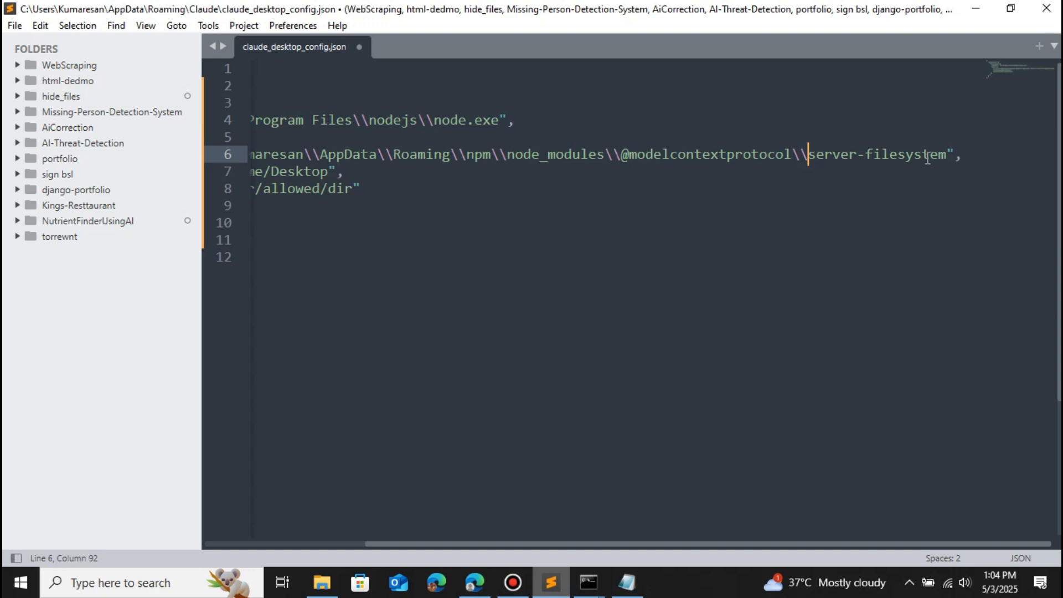
Step: Copy the full server-filesystem path from the args, open it through the Run dialog and go into its dist folder
left_click_drag(950, 155, 324, 157)
key("ctrl+c")
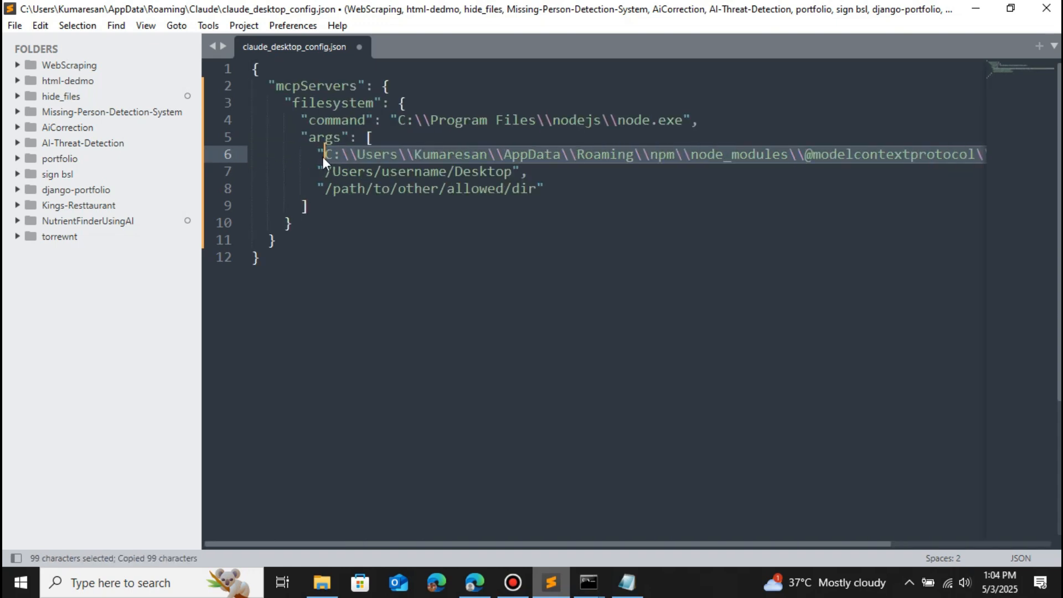
key("super+r")
key("ctrl+v")
key("Return")
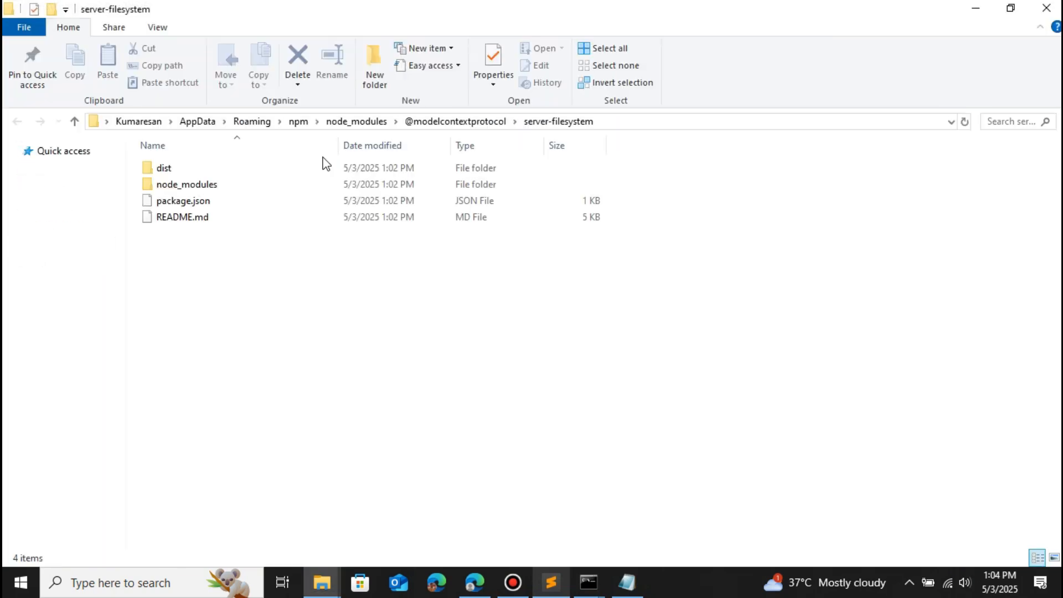
left_click(191, 171)
double_click(191, 170)
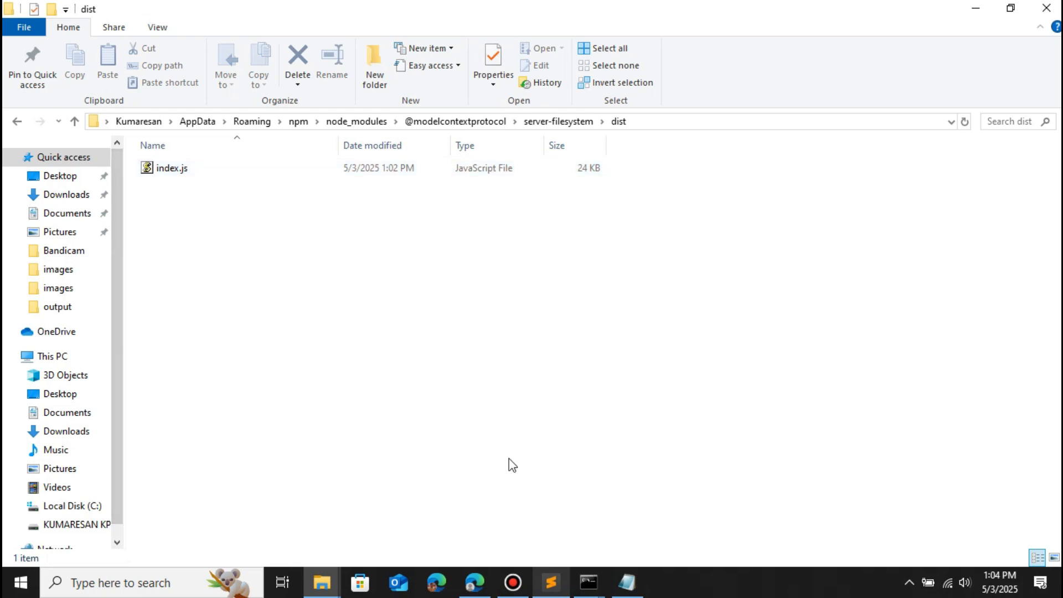
Step: Append \\dist\\index.js to the server-filesystem path in the config's args and save the file
left_click(551, 583)
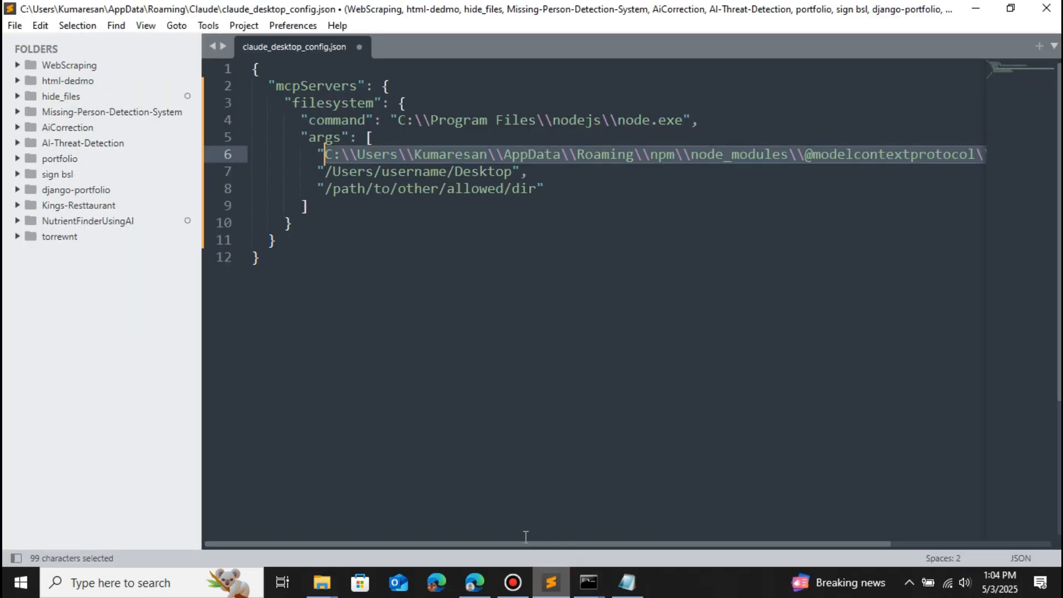
left_click_drag(529, 545, 824, 542)
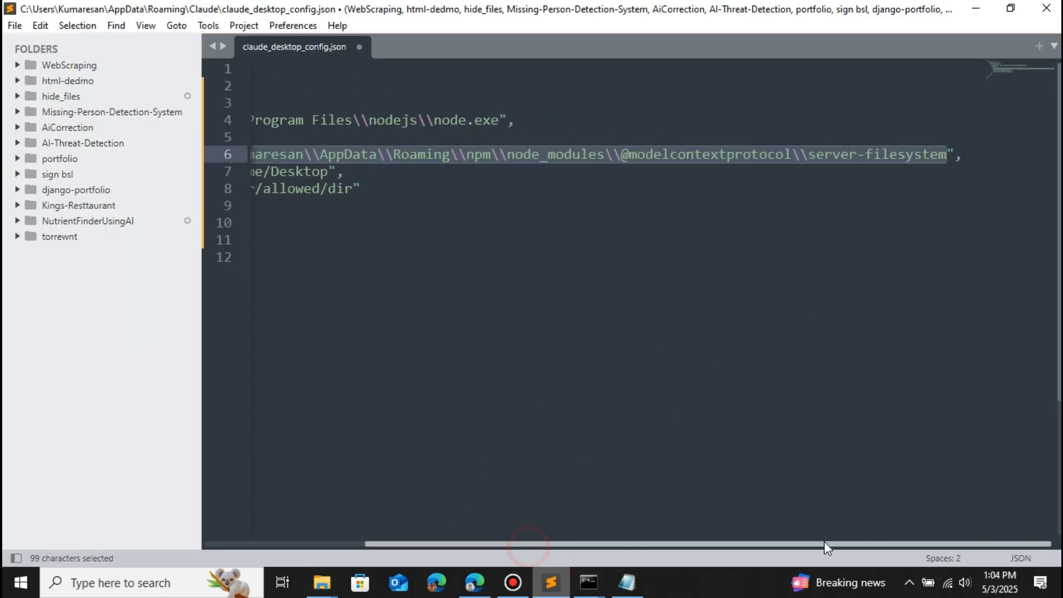
left_click(946, 154)
type("\\dist\\")
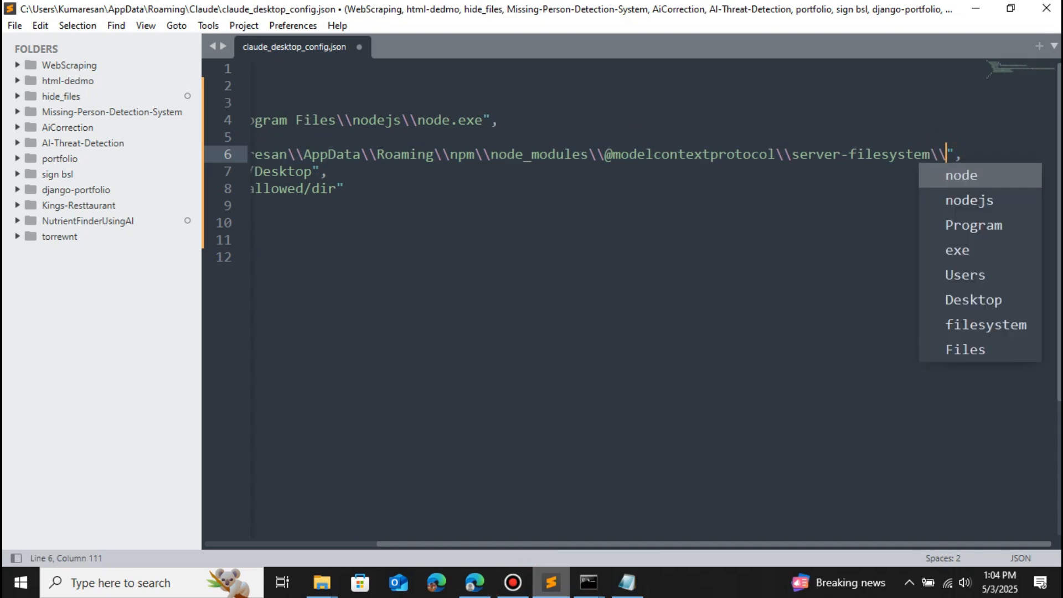
type("\\indesx.")
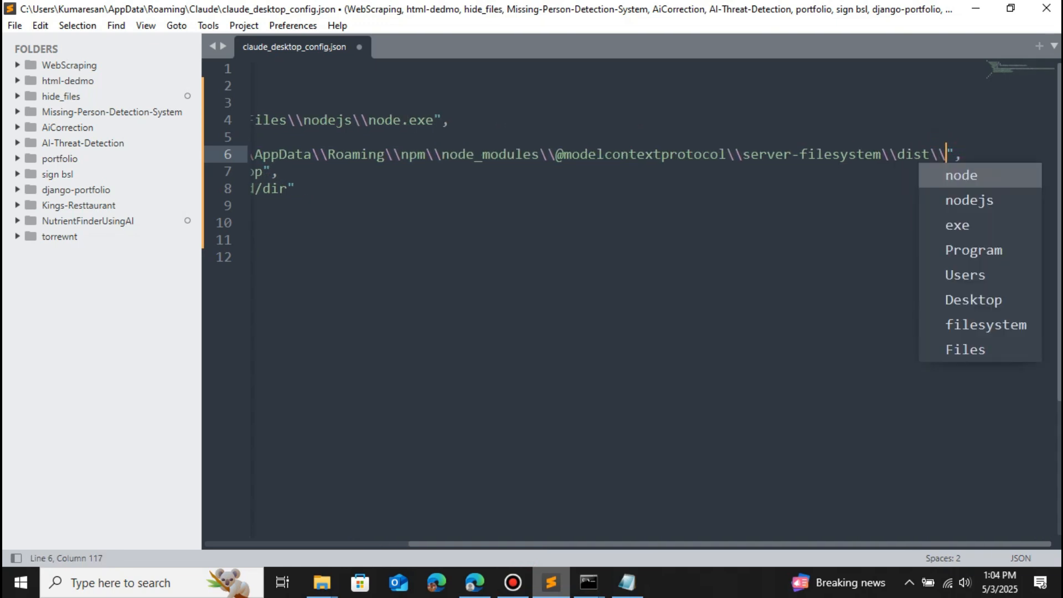
key("BackSpace")
key("BackSpace")
key("BackSpace")
type("x.js")
key("ctrl+s")
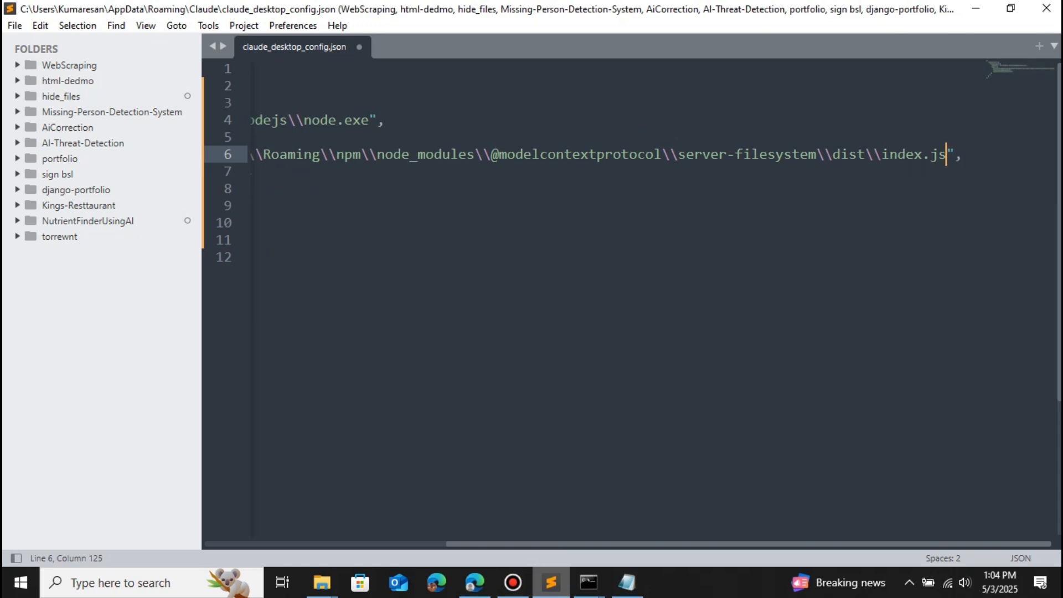
Step: Examine the two placeholder directory paths below the index.js path in the config's args
left_click_drag(663, 546, 327, 506)
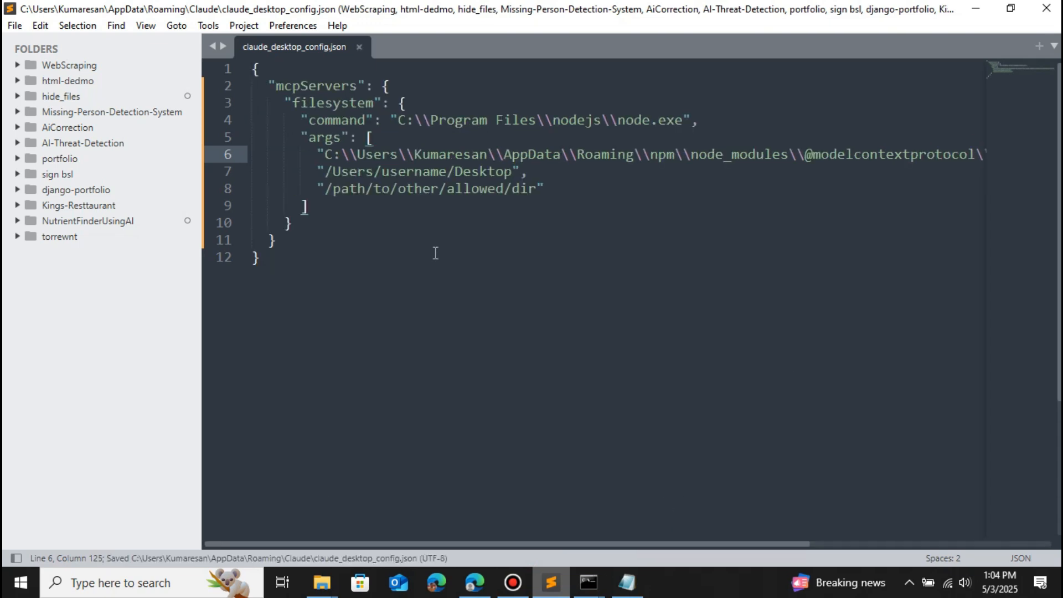
left_click(465, 168)
left_click_drag(559, 188, 181, 174)
left_click(495, 182)
left_click(510, 172)
key("shift+Left")
key("shift+Left")
key("shift+Left")
key("shift+Left")
key("shift+Left")
key("shift+Left")
key("shift+Left")
key("shift+Left")
key("shift+Left")
key("shift+Left")
key("shift+Left")
key("shift+Left")
key("shift+Left")
key("shift+Left")
key("shift+Left")
key("shift+Left")
key("shift+Left")
key("shift+Left")
key("shift+Left")
key("shift+Left")
left_click_drag(527, 189, 326, 190)
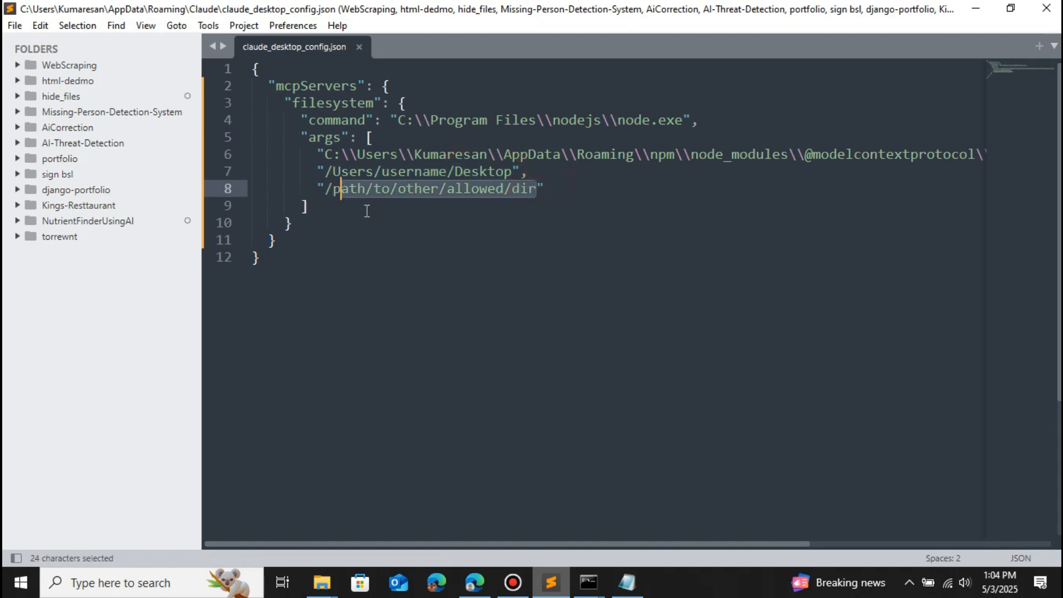
left_click(405, 244)
Step: Switch to the Command Prompt used for the npm install, clear its screen and change to the Desktop folder
mouse_move(589, 583)
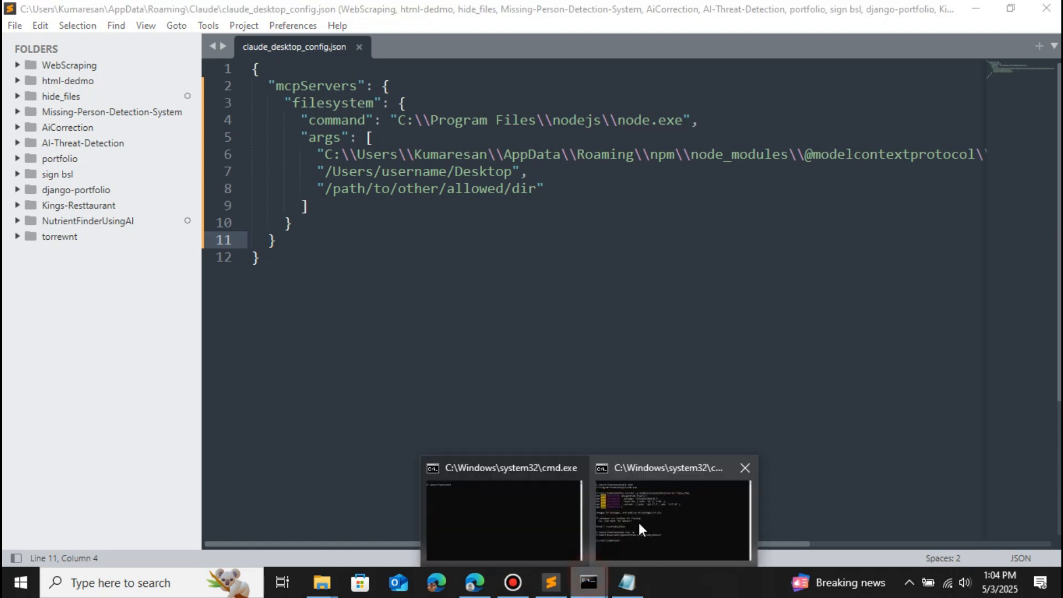
left_click(638, 523)
left_click(977, 21)
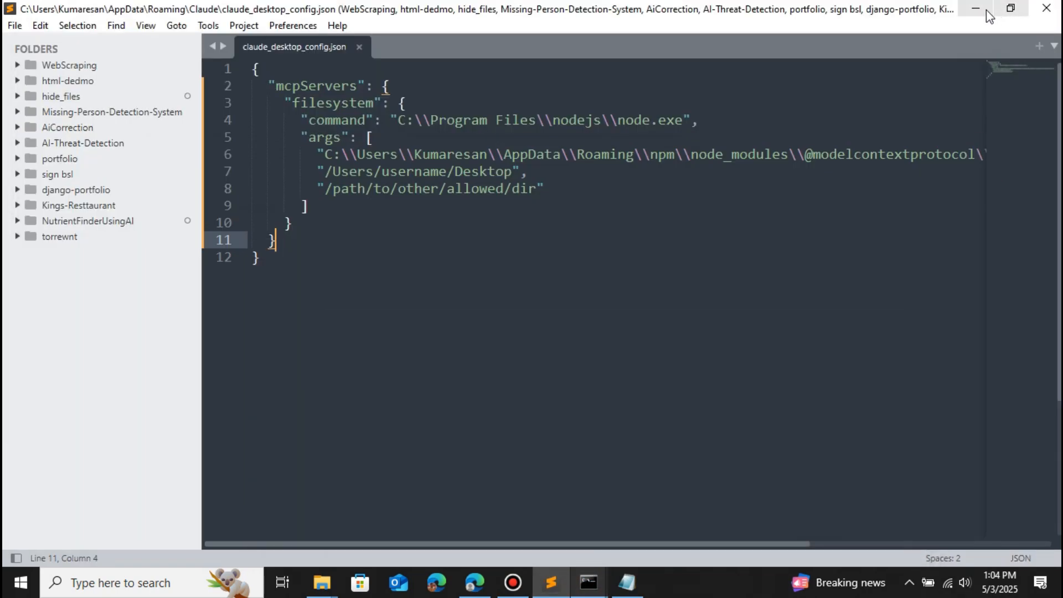
left_click(986, 11)
left_click(629, 521)
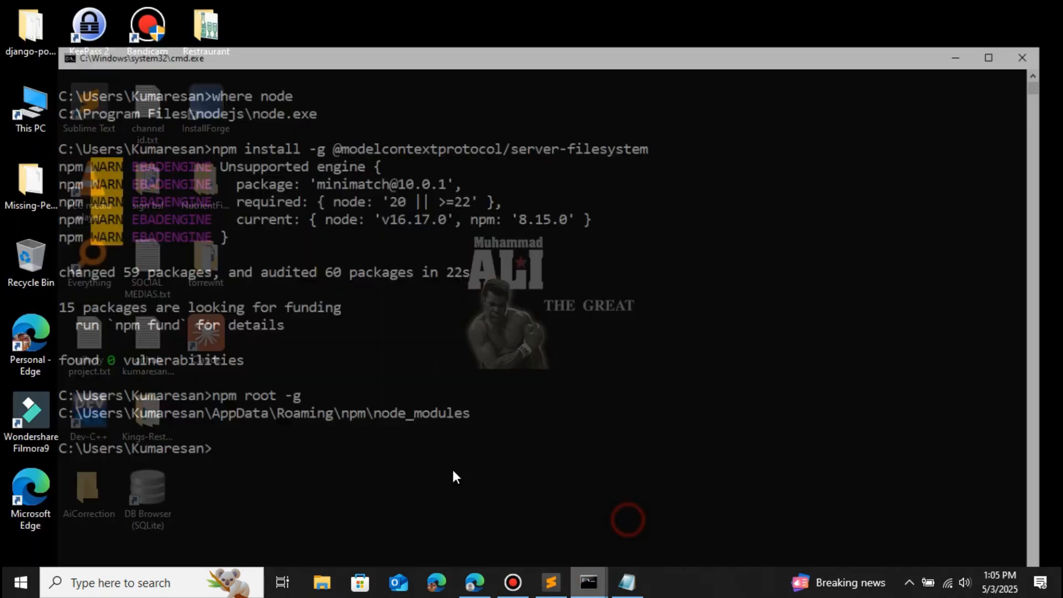
type("cld")
key("BackSpace")
type("s")
key("Return")
type("cd D")
key("Tab")
key("Return")
Step: Print the current directory with cd and copy the Desktop folder's full path
type("c")
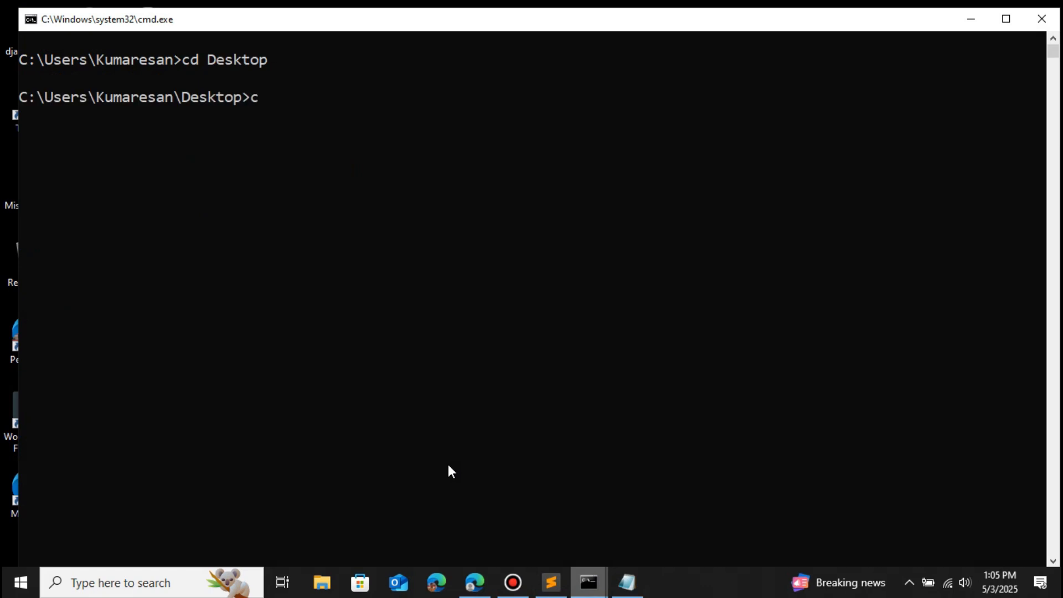
type("d")
key("Return")
left_click_drag(251, 115, 4, 129)
key("ctrl+c")
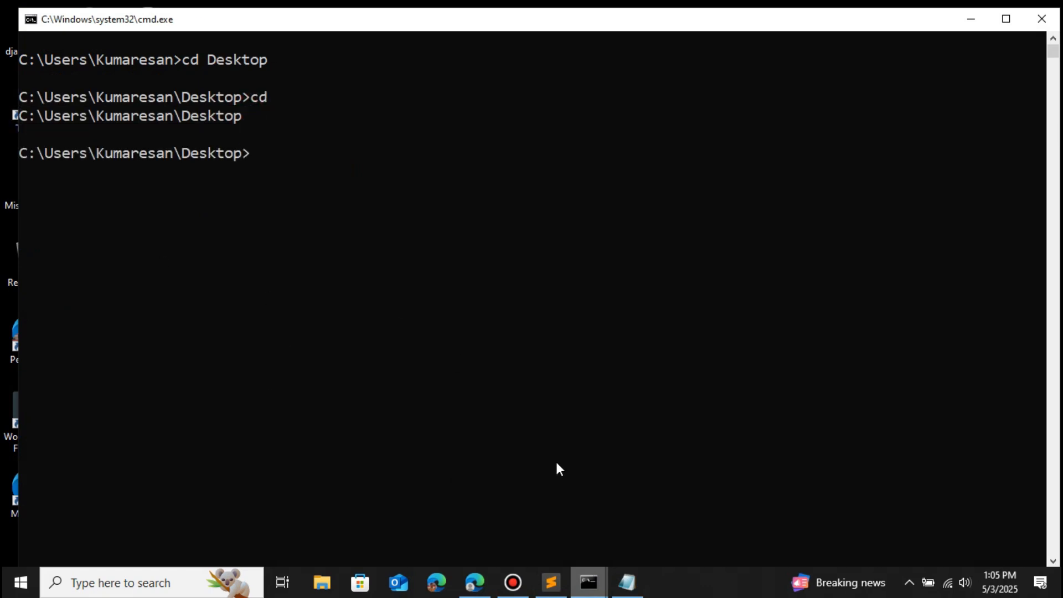
Step: Return to Sublime Text and replace username in the /Users/username/Desktop argument with the Windows account name
left_click(550, 578)
left_click_drag(512, 171, 447, 171)
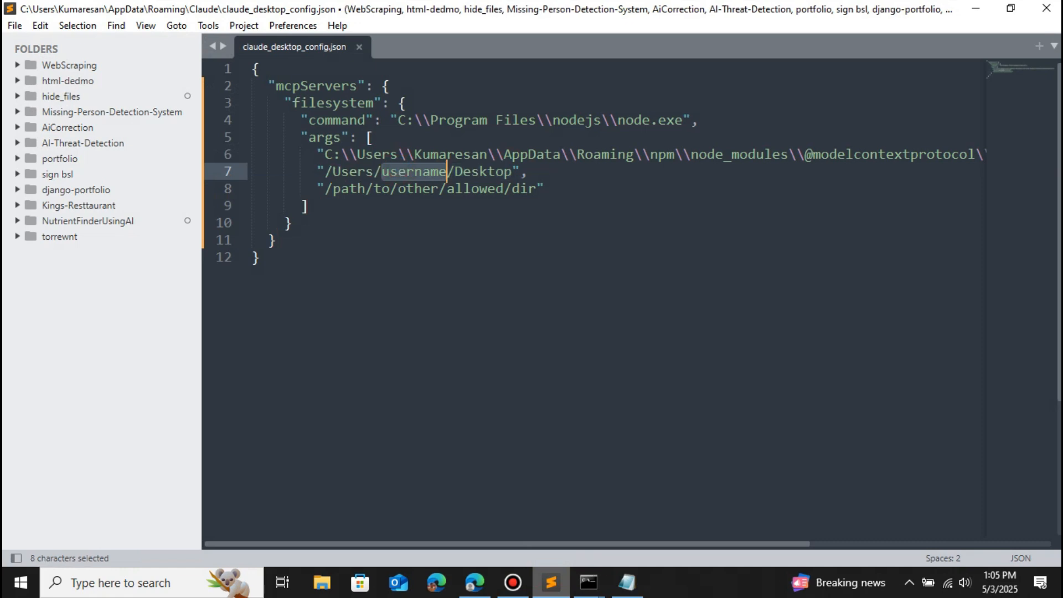
type("Kumaresan")
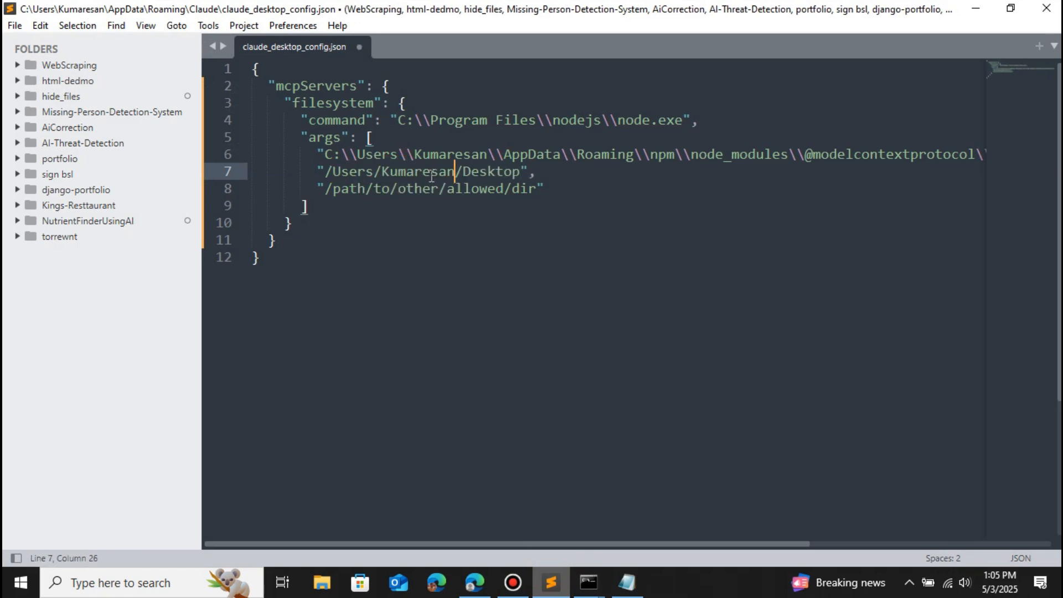
Step: Replace the /path/to/other/allowed/dir placeholder with a copy of the Desktop path from the line above
left_click_drag(524, 174, 326, 173)
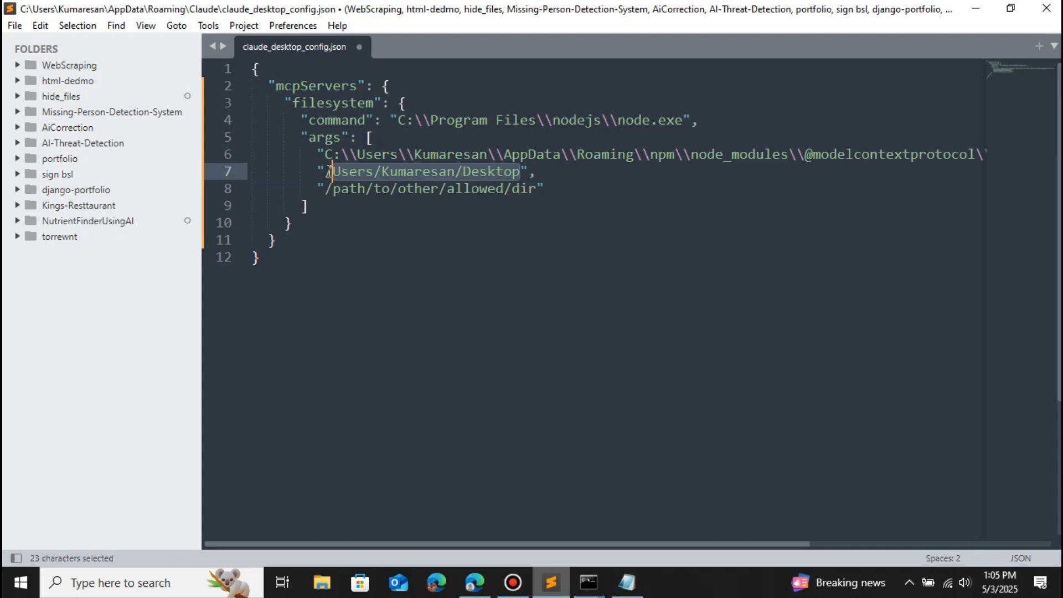
key("ctrl+c")
left_click_drag(538, 190, 332, 191)
key("BackSpace")
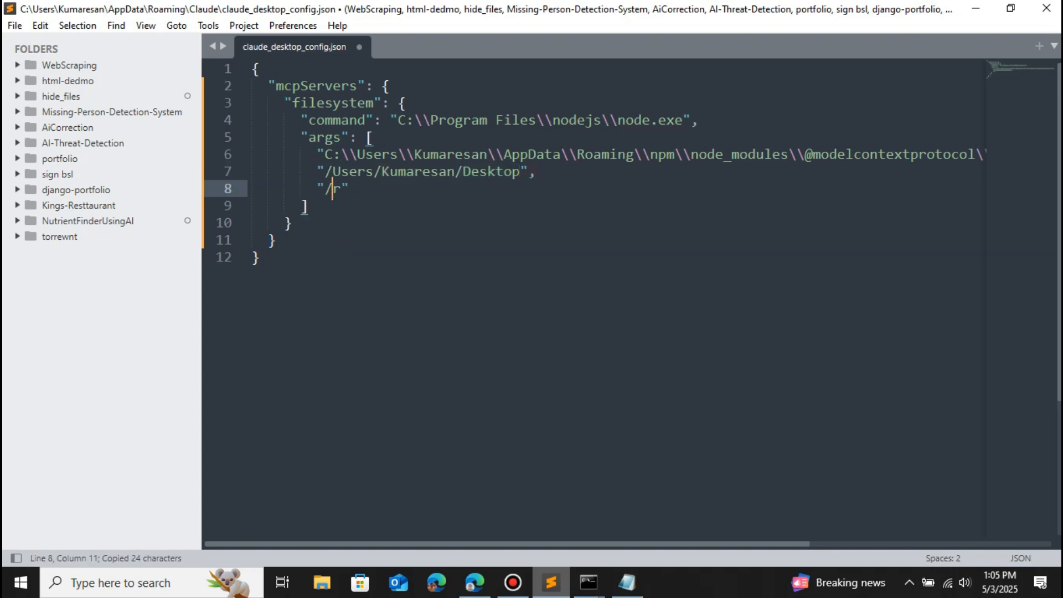
Step: Check the Documents folder in This PC, change the second allowed path's last folder to Documents and save the config file
key("super+d")
double_click(43, 103)
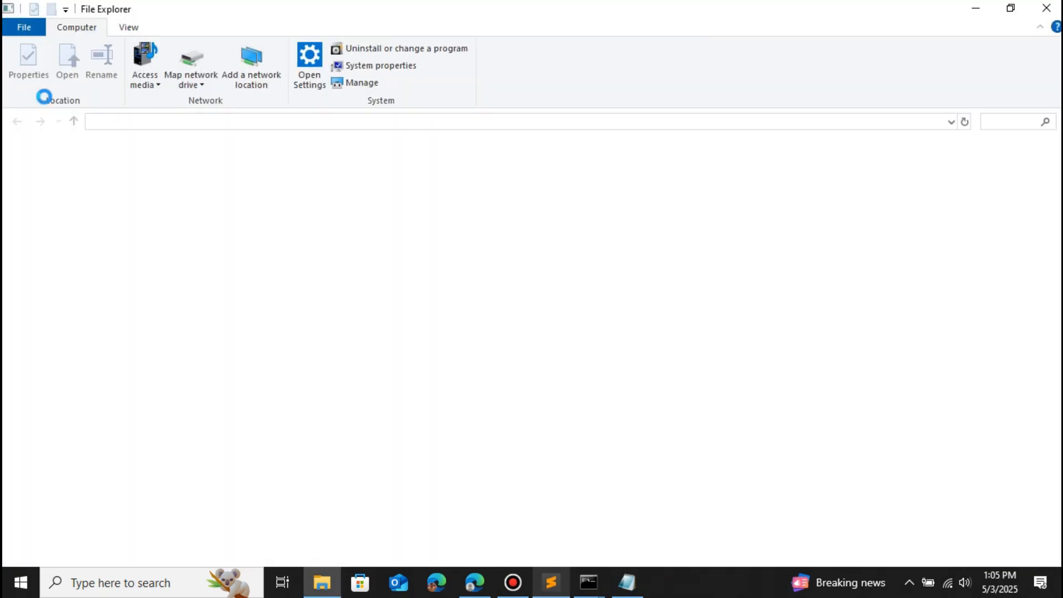
left_click(65, 214)
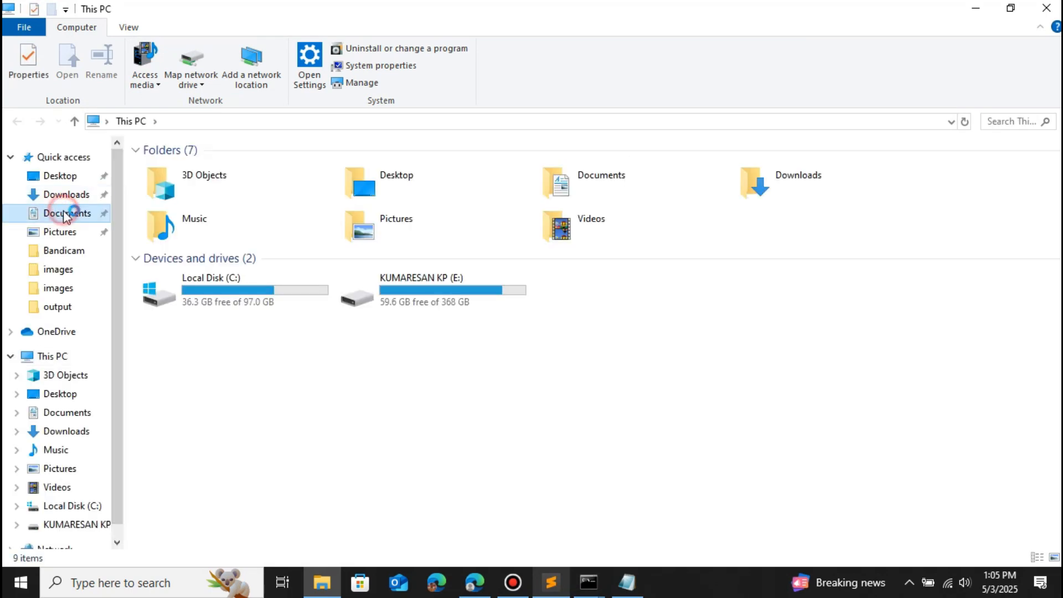
left_click(976, 8)
left_click(552, 582)
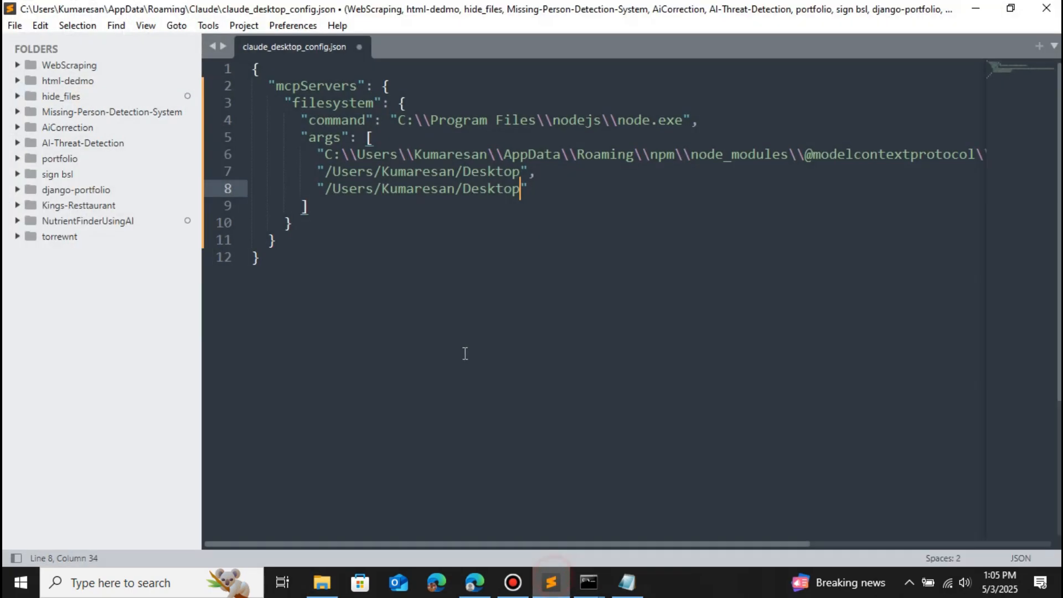
double_click(502, 189)
type("Documents")
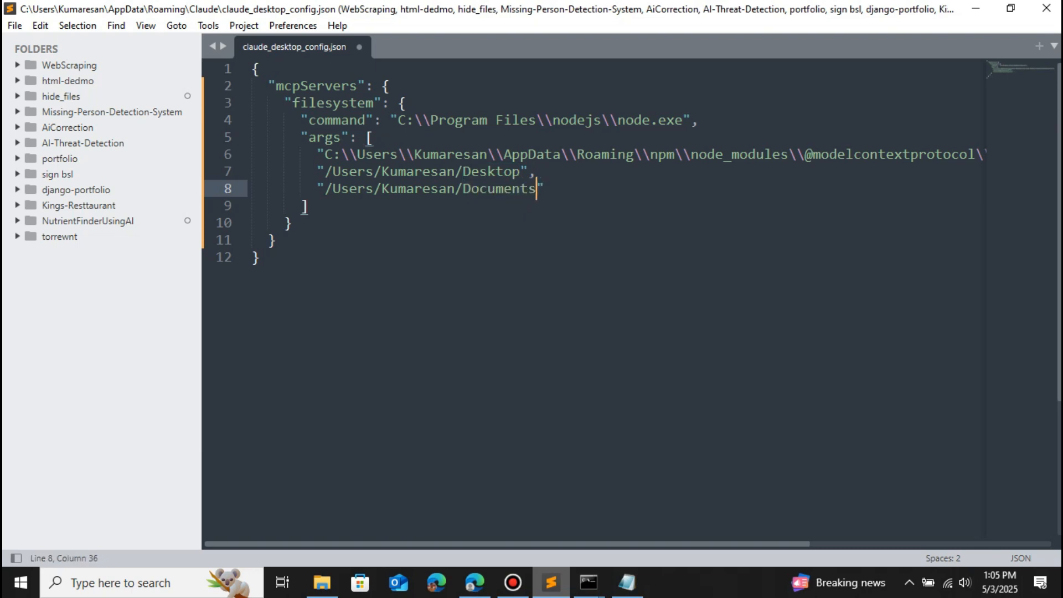
key("ctrl+s")
left_click(373, 186)
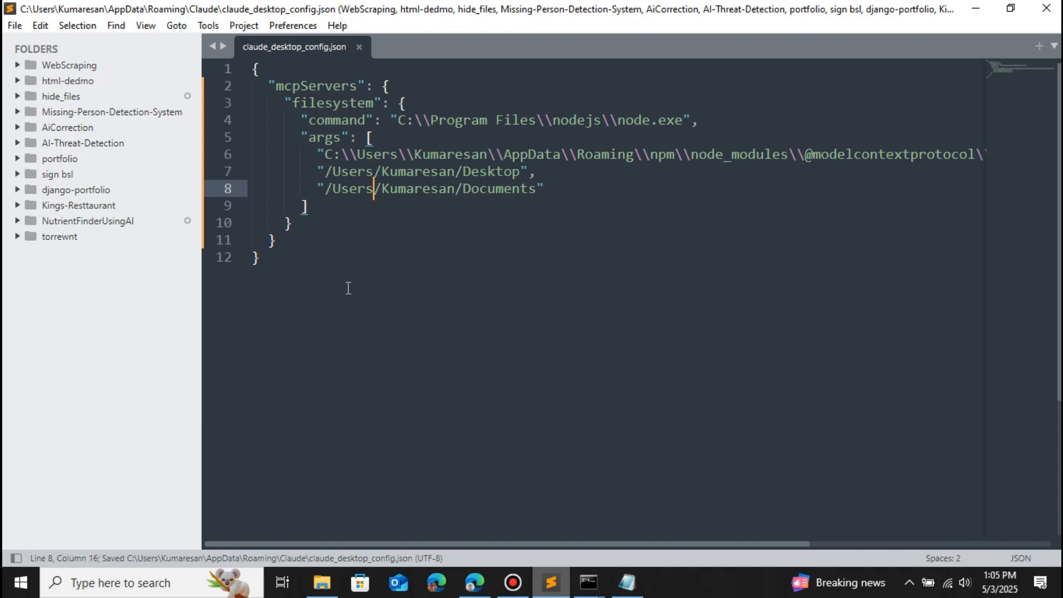
left_click(360, 276)
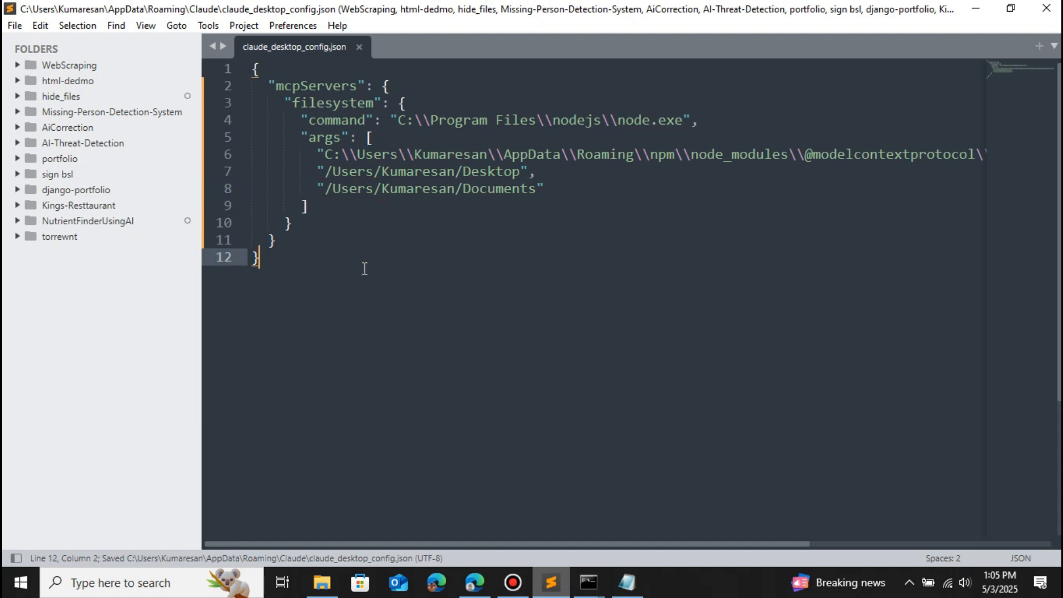
scroll(452, 261, "down", 3)
scroll(520, 224, "up", 1)
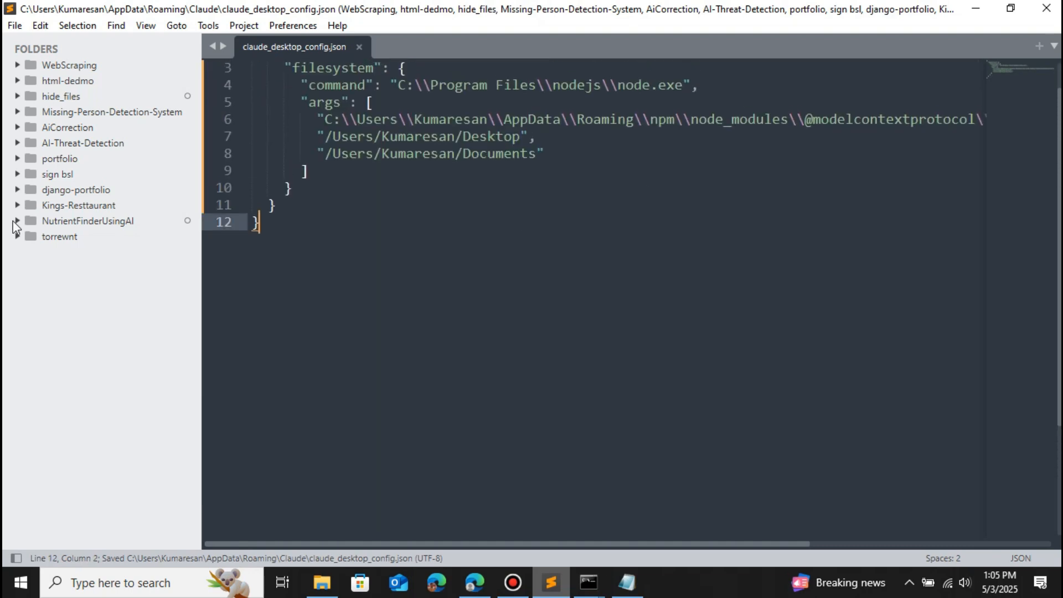
Step: Close Sublime Text and launch the Claude desktop app
left_click(1047, 7)
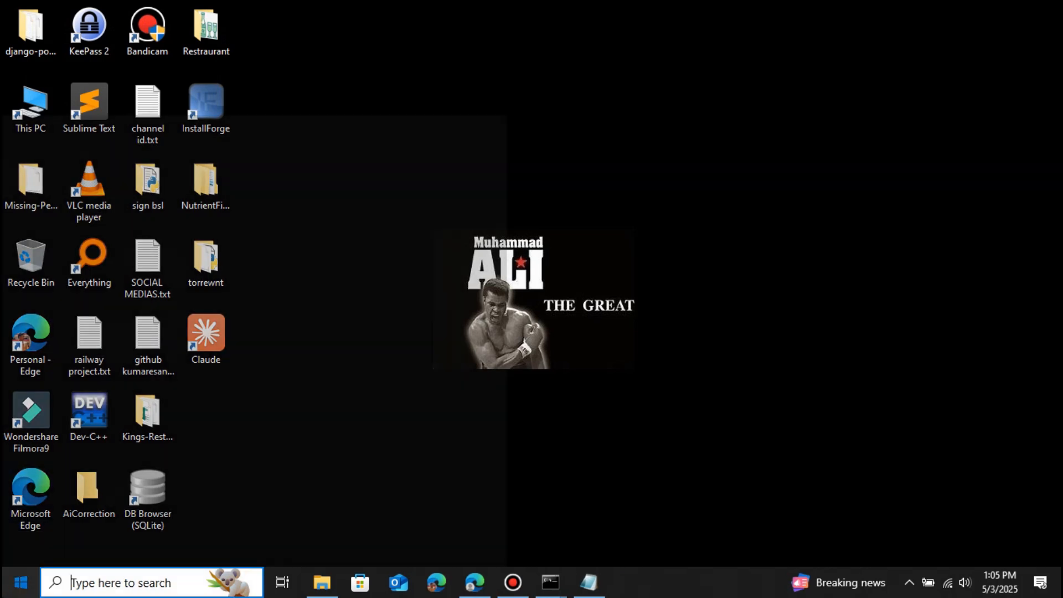
key("super")
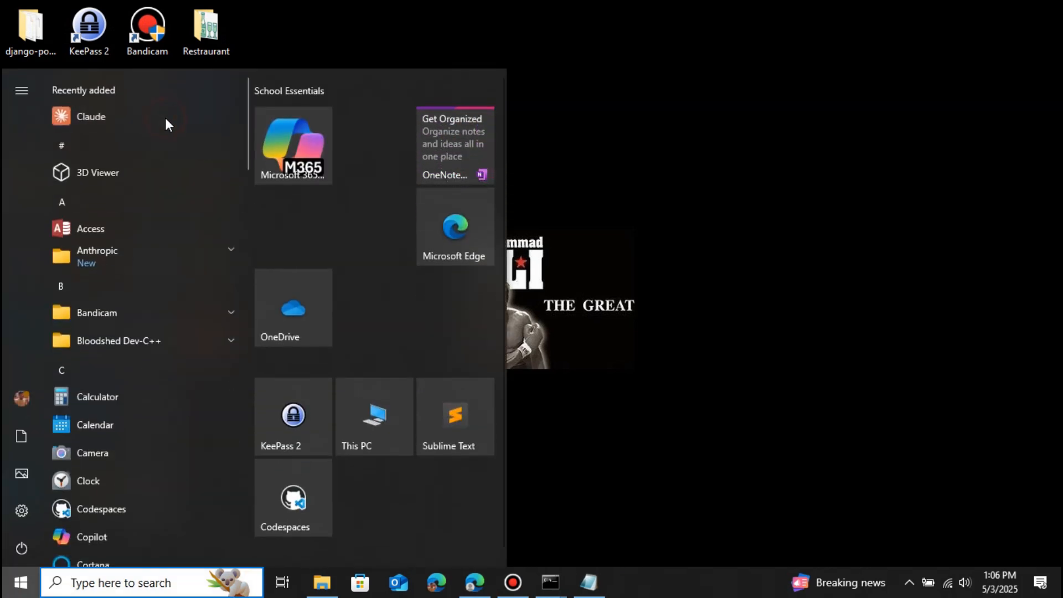
left_click(165, 124)
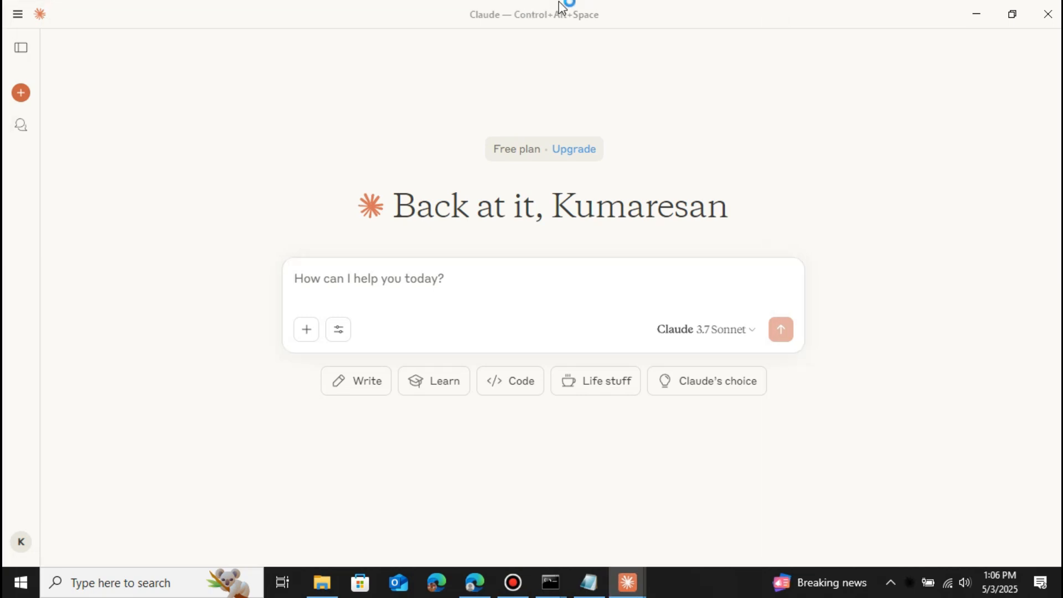
mouse_move(579, 8)
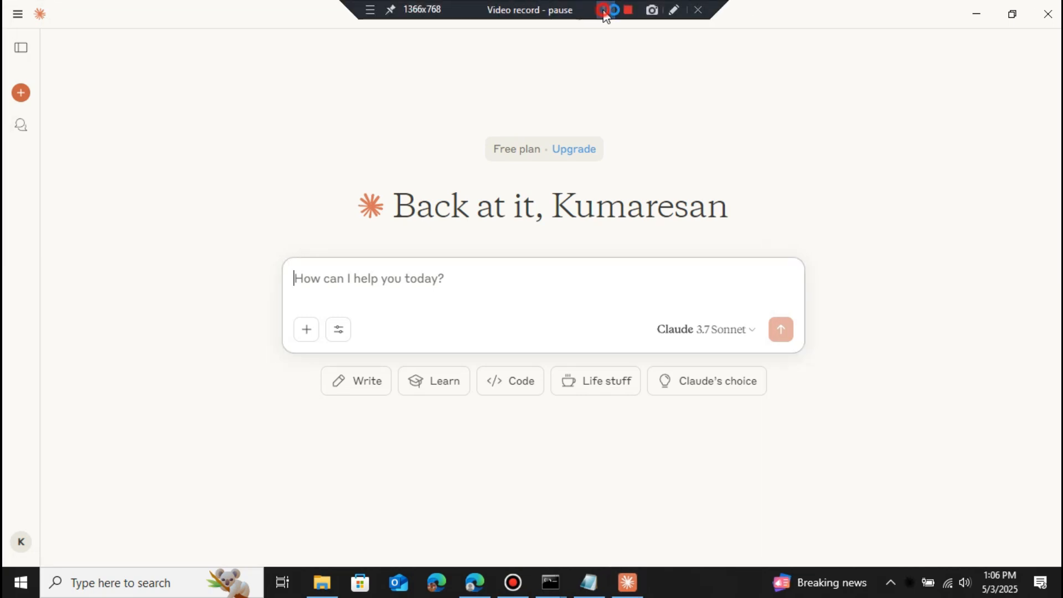
Step: Open the filesystem server's tool list from the chat box and look through its enabled tools
left_click(339, 333)
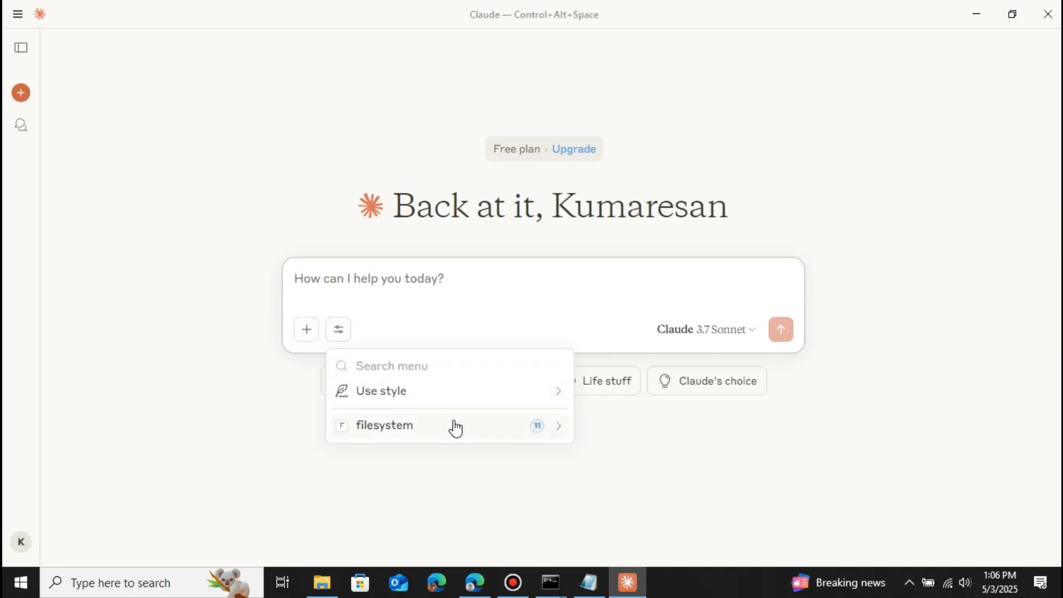
left_click(480, 428)
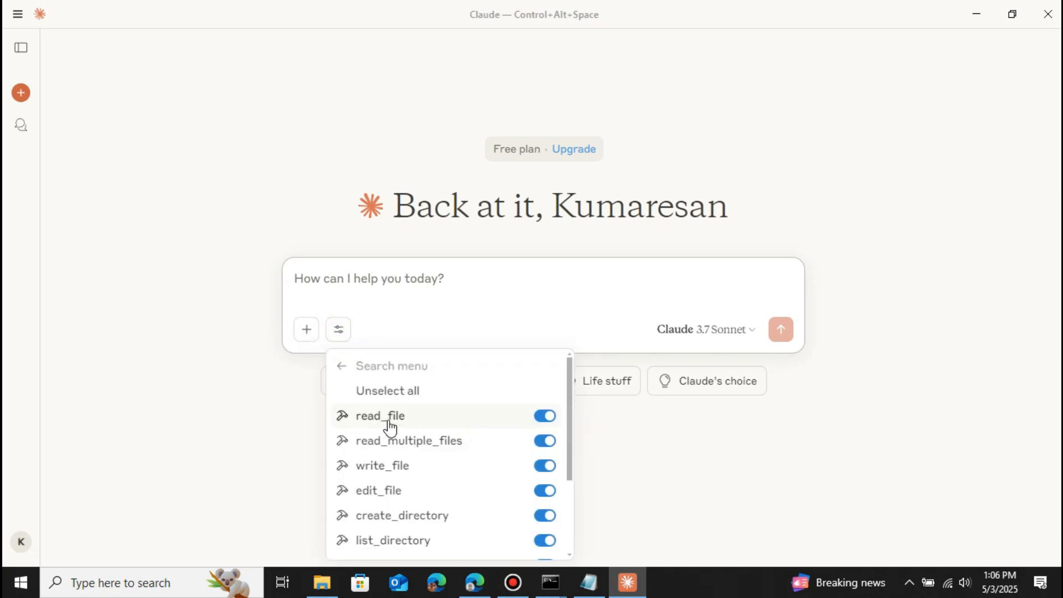
scroll(392, 487, "down", 3)
Step: Send Claude the prompt "what are the folders are avaiable in desktop"
left_click(376, 280)
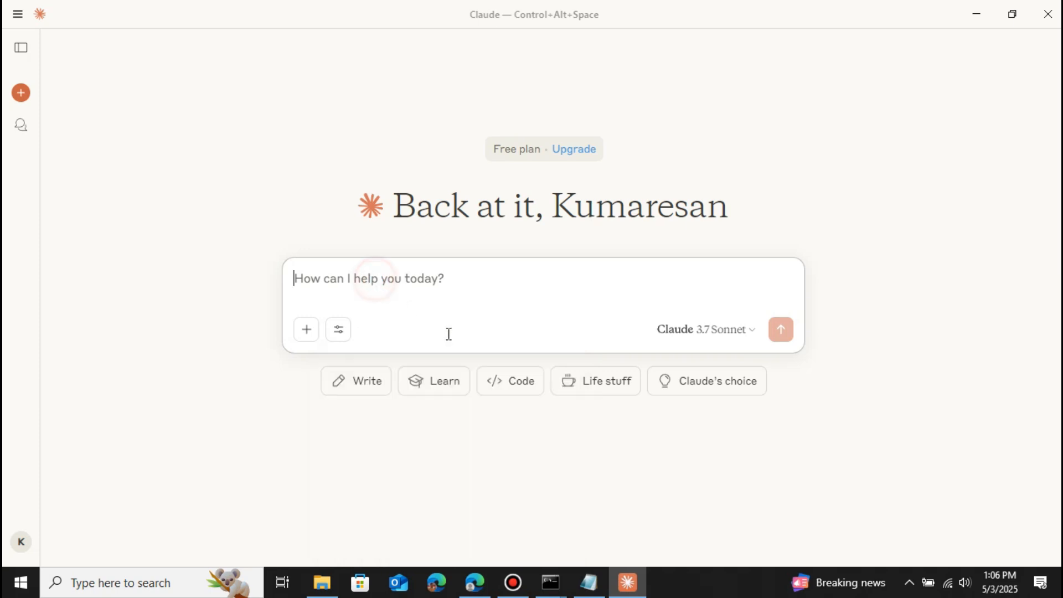
type("what are")
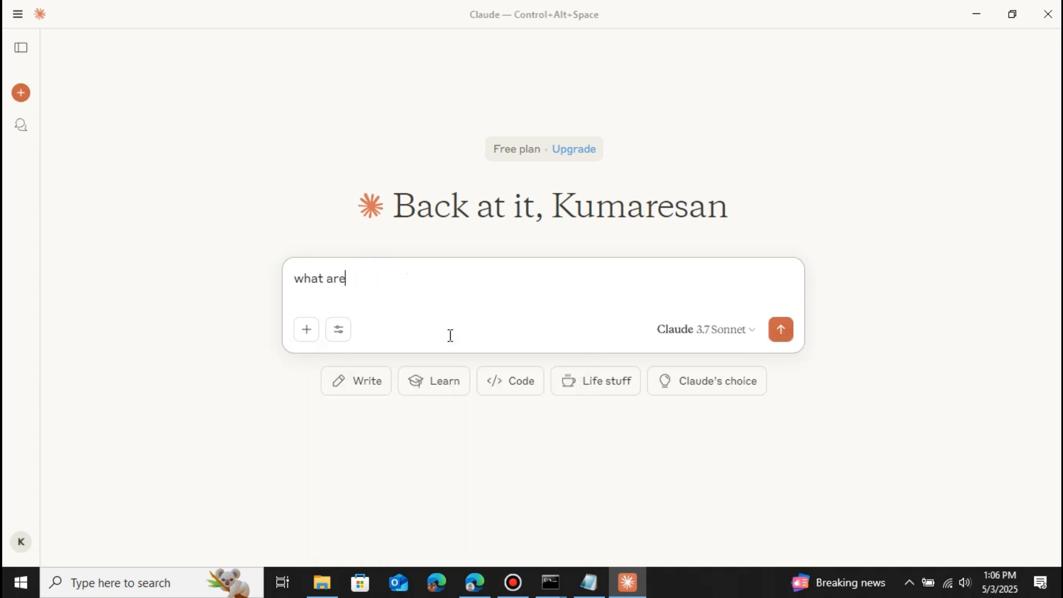
type(" the folders are avaiable in desktop")
key("Return")
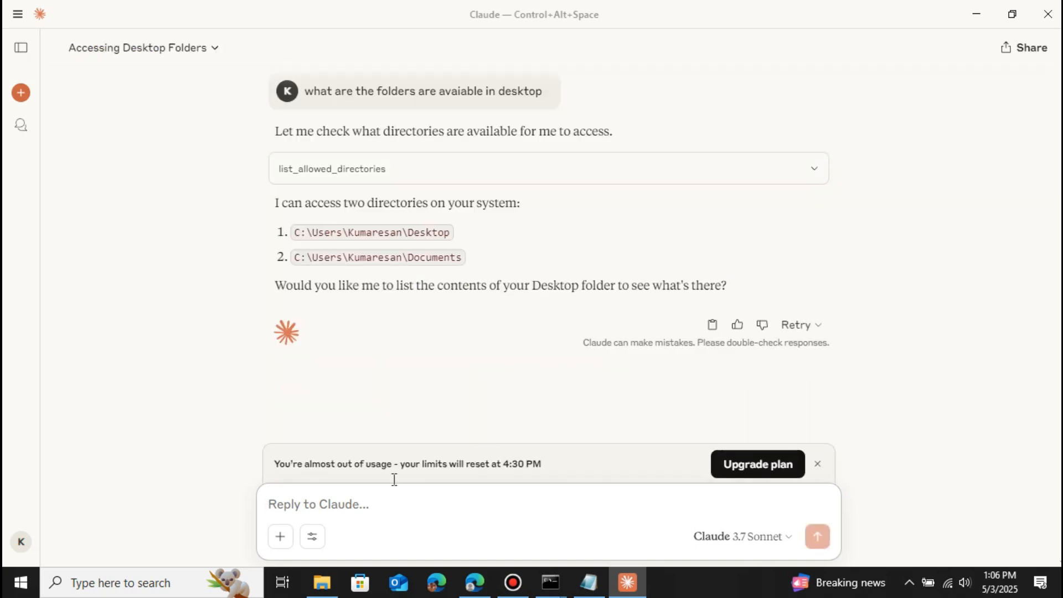
Step: Reply "yes" to have Claude list the contents of the Desktop folder
left_click(358, 503)
type("yes")
key("Return")
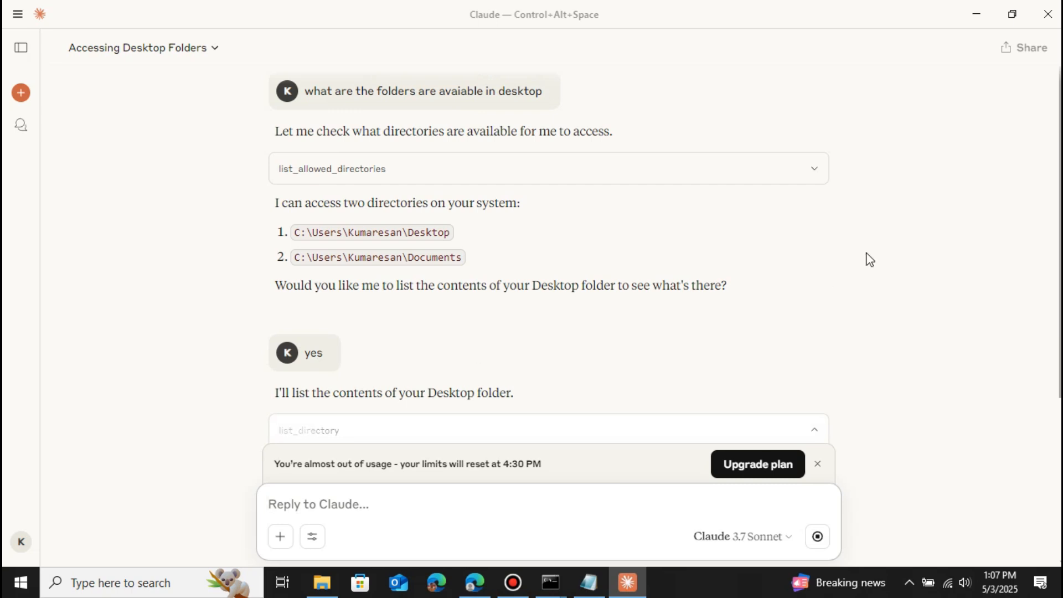
Step: Inspect the list_allowed_directories call's request and response, collapse it and look through Claude's Desktop listing
left_click(810, 169)
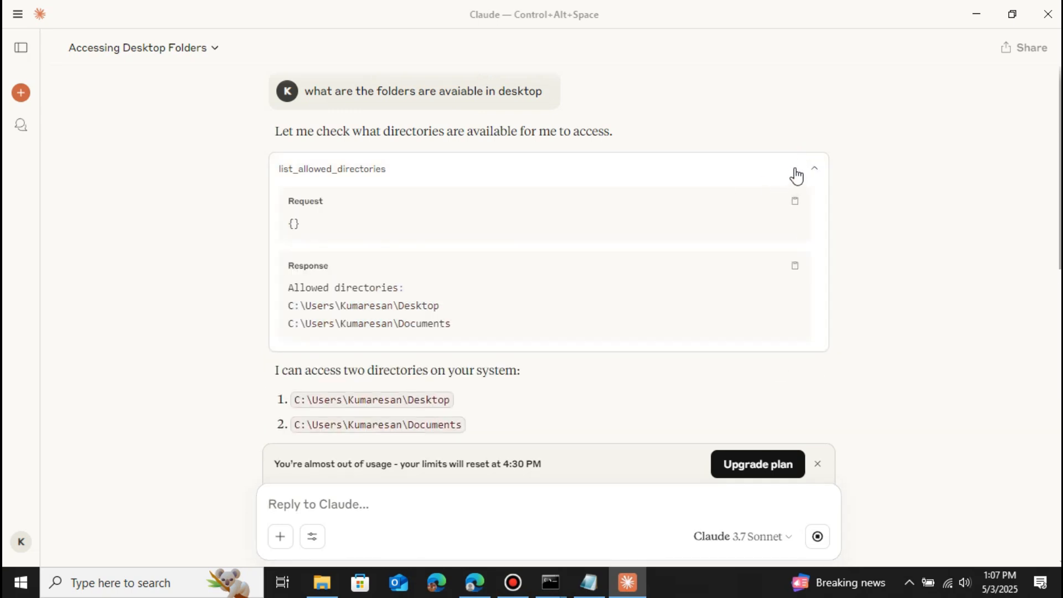
left_click(795, 170)
scroll(432, 268, "down", 10)
scroll(411, 275, "up", 4)
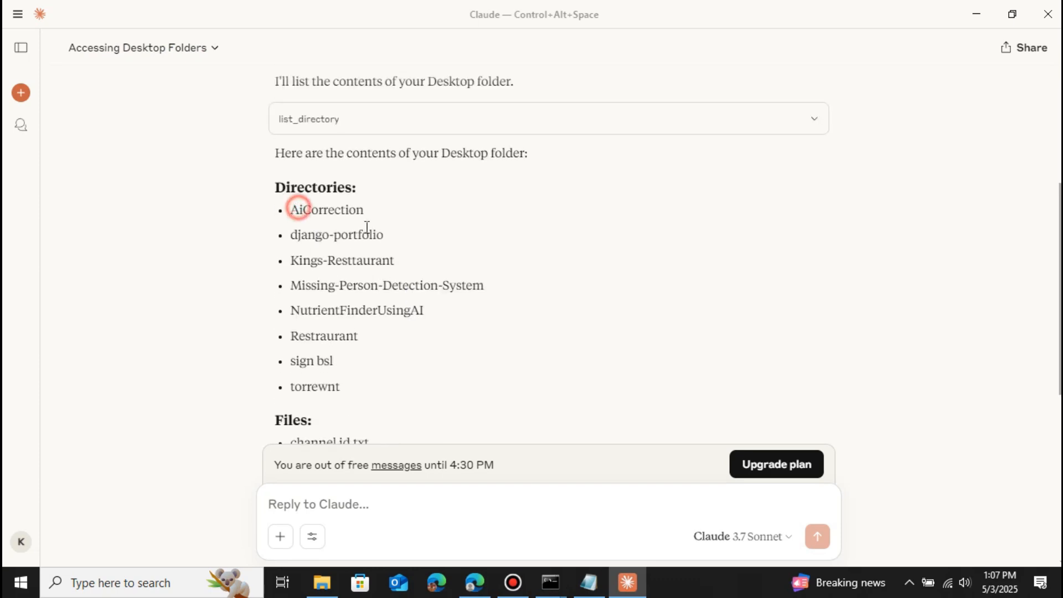
Step: Compare the folders and files on the Windows desktop with the directories and files in Claude's listing
left_click(974, 8)
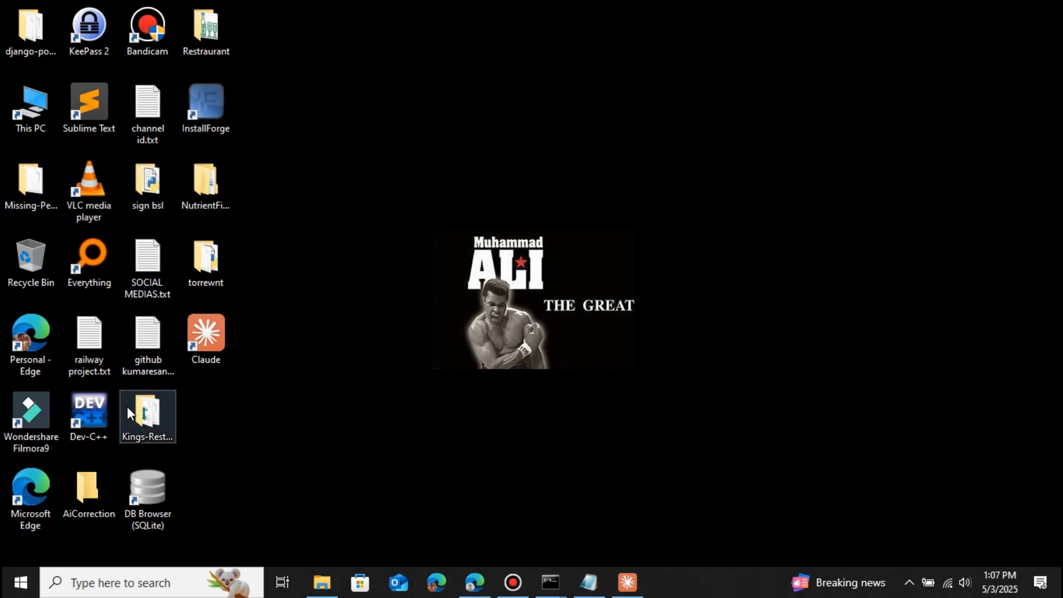
left_click(146, 421)
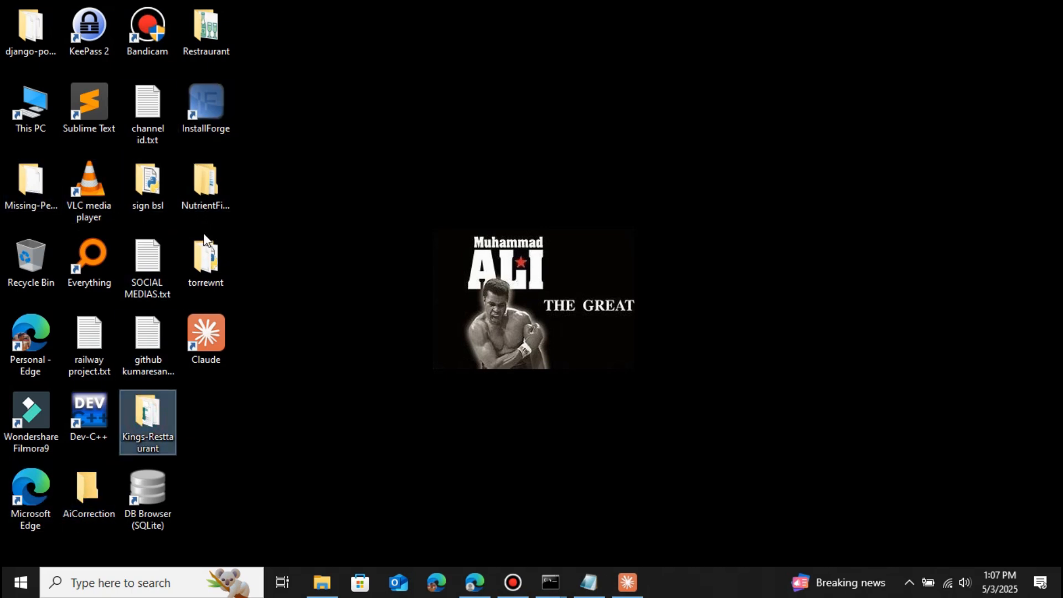
left_click(214, 214)
left_click(475, 582)
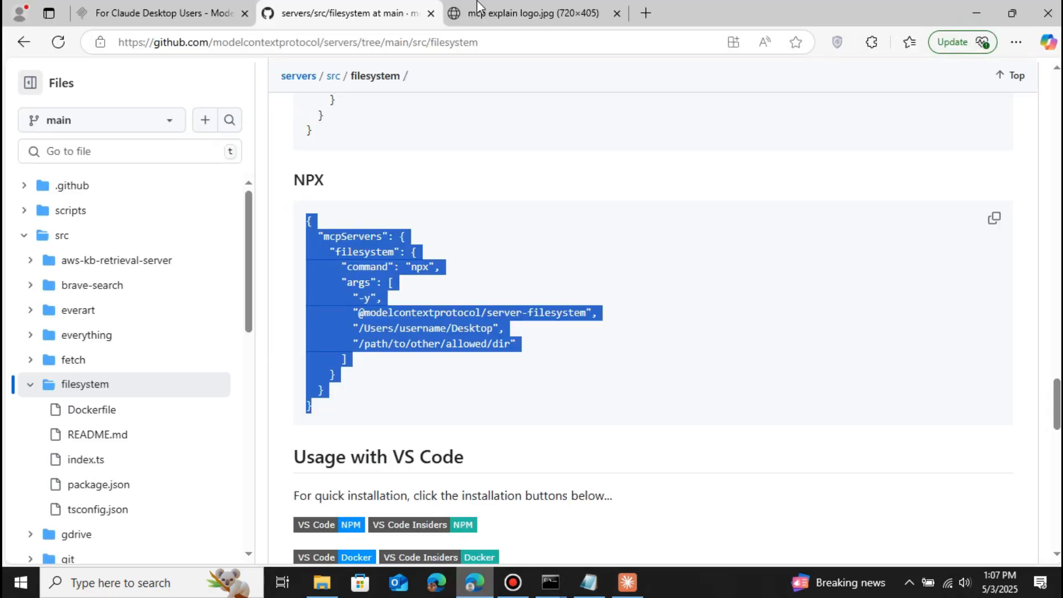
left_click(627, 583)
left_click_drag(340, 313, 346, 314)
left_click(320, 260)
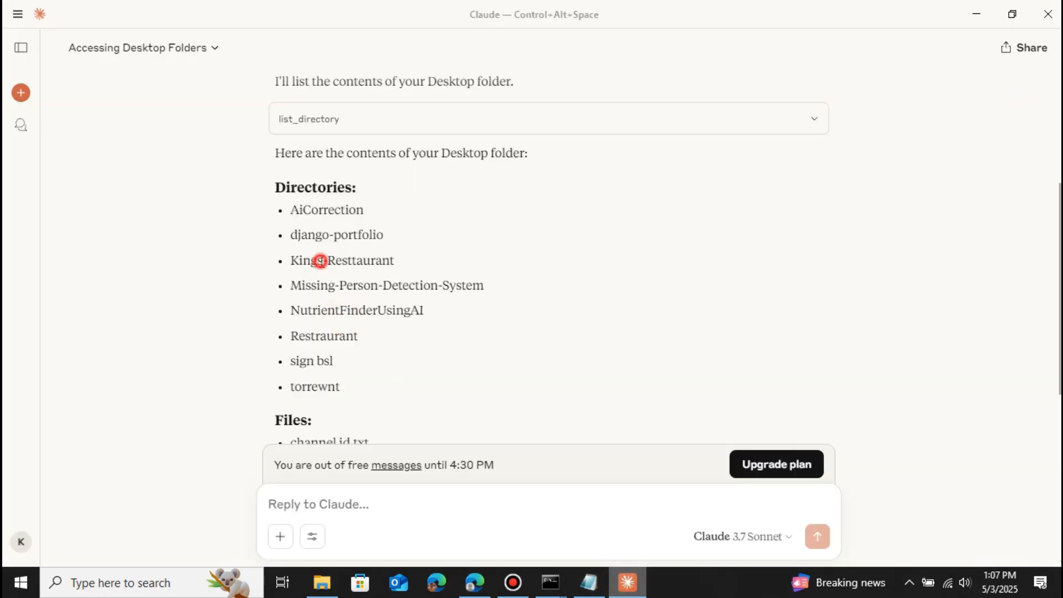
scroll(305, 327, "down", 7)
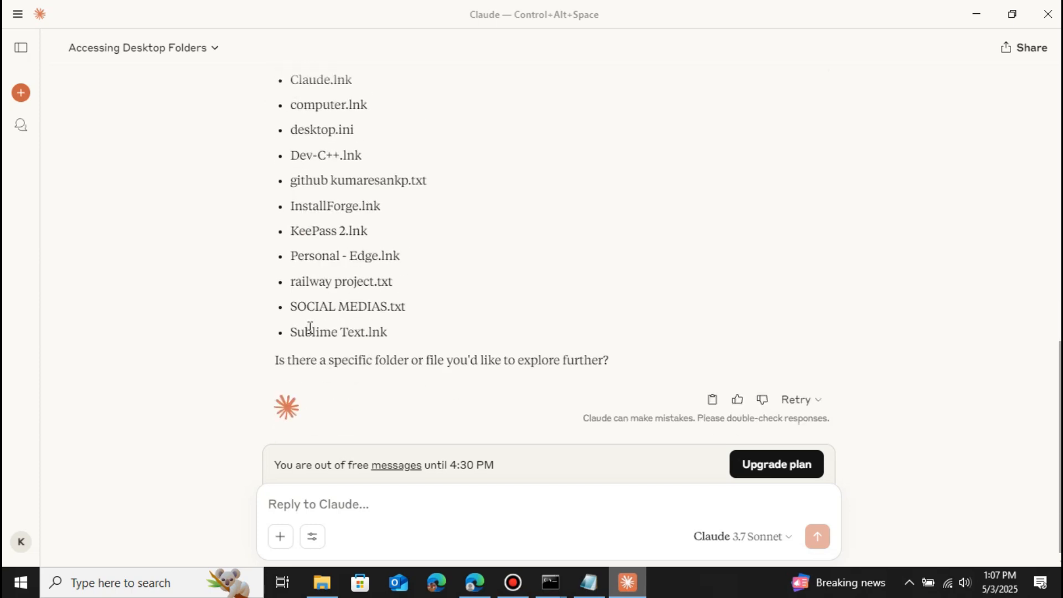
scroll(311, 332, "up", 3)
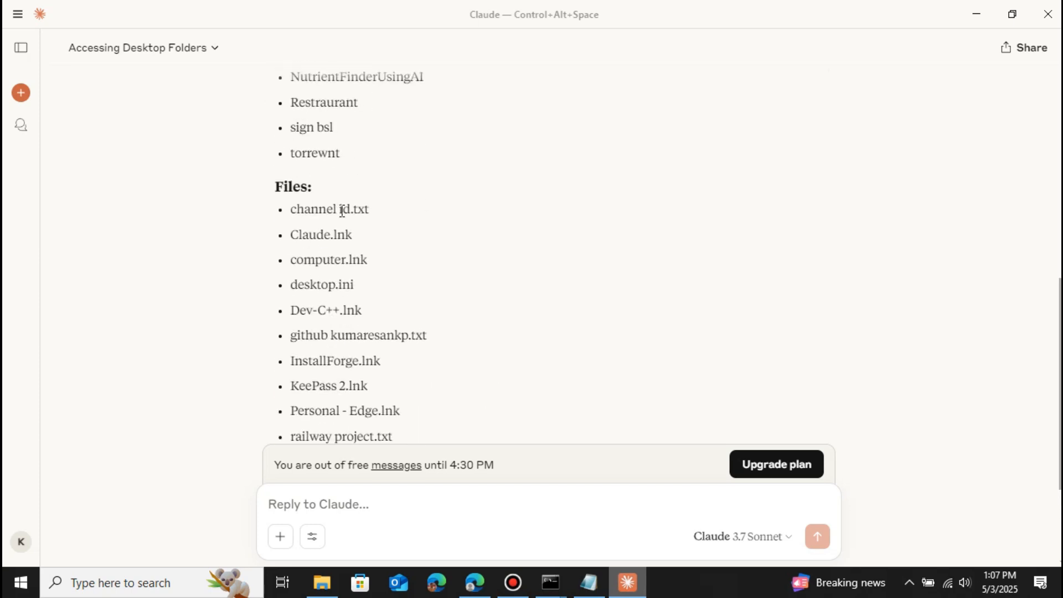
scroll(342, 284, "down", 3)
left_click(351, 507)
type("create a new folder called programming with kumaresan in desktop")
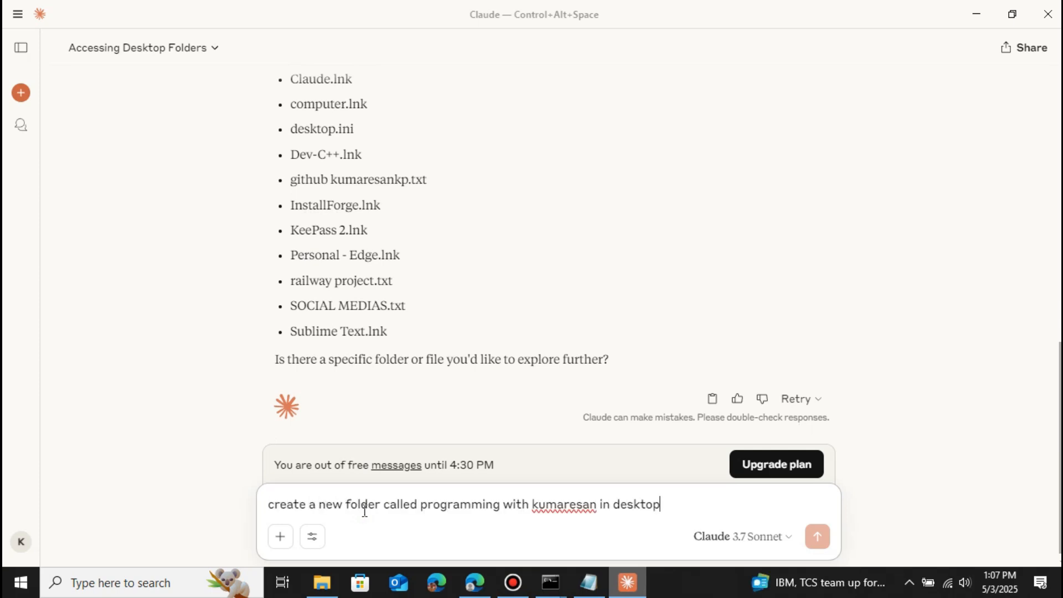
scroll(423, 336, "down", 1)
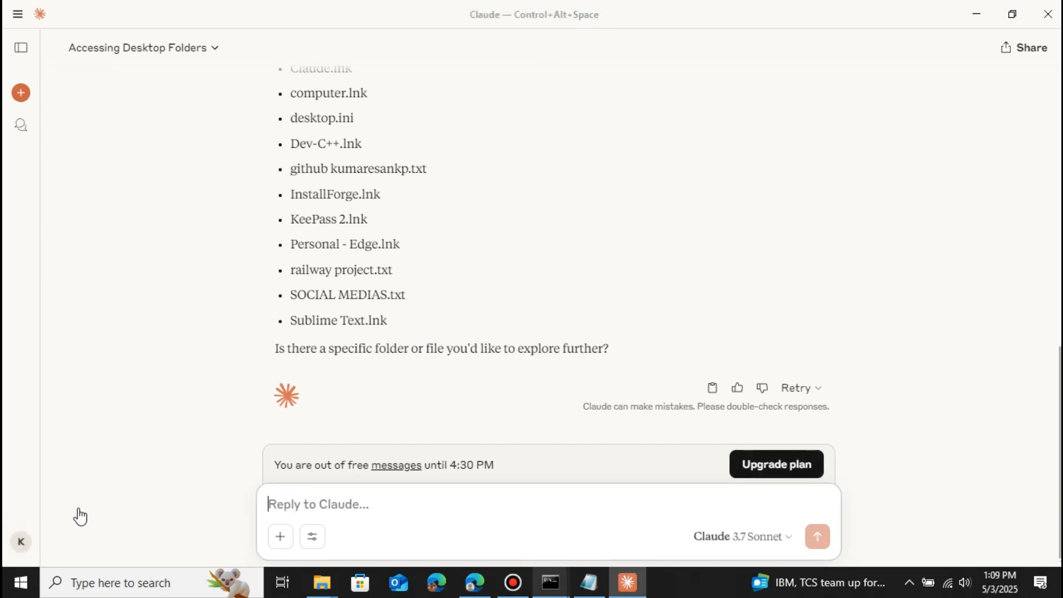
Step: Log out of the current Claude account
left_click(24, 540)
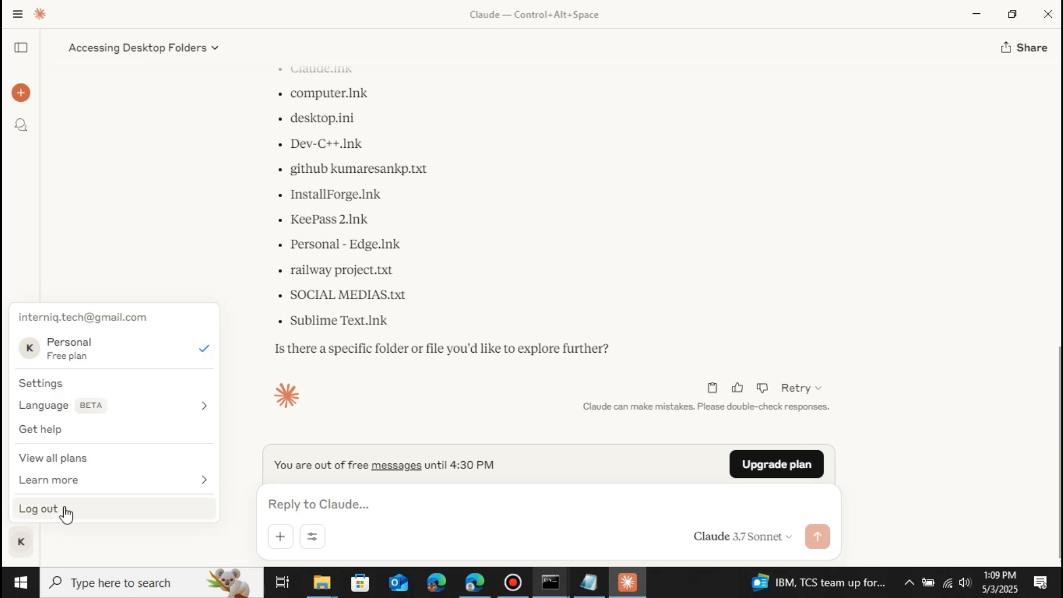
left_click(65, 510)
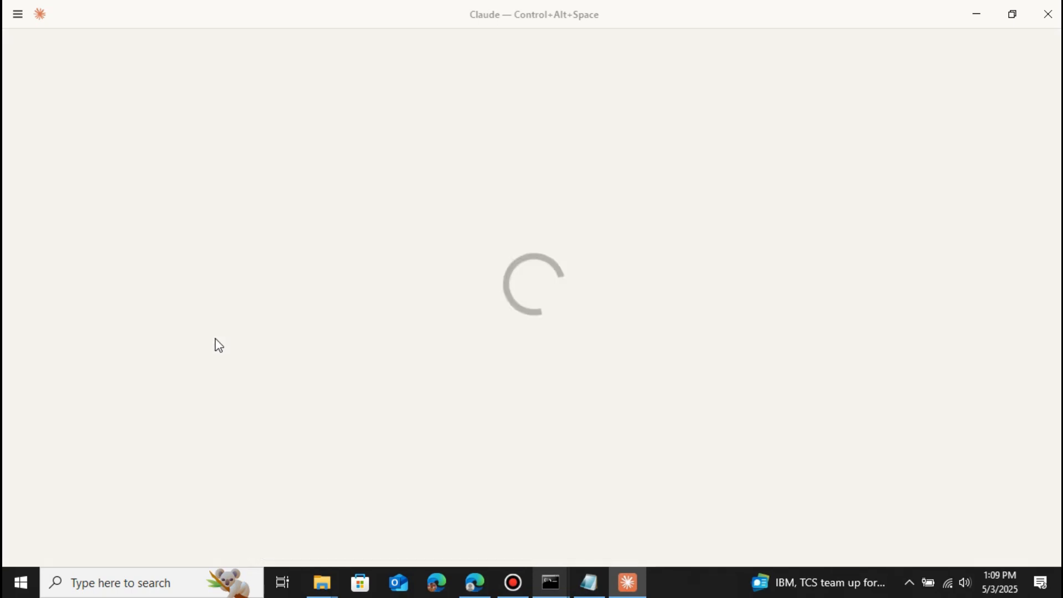
mouse_move(578, 1)
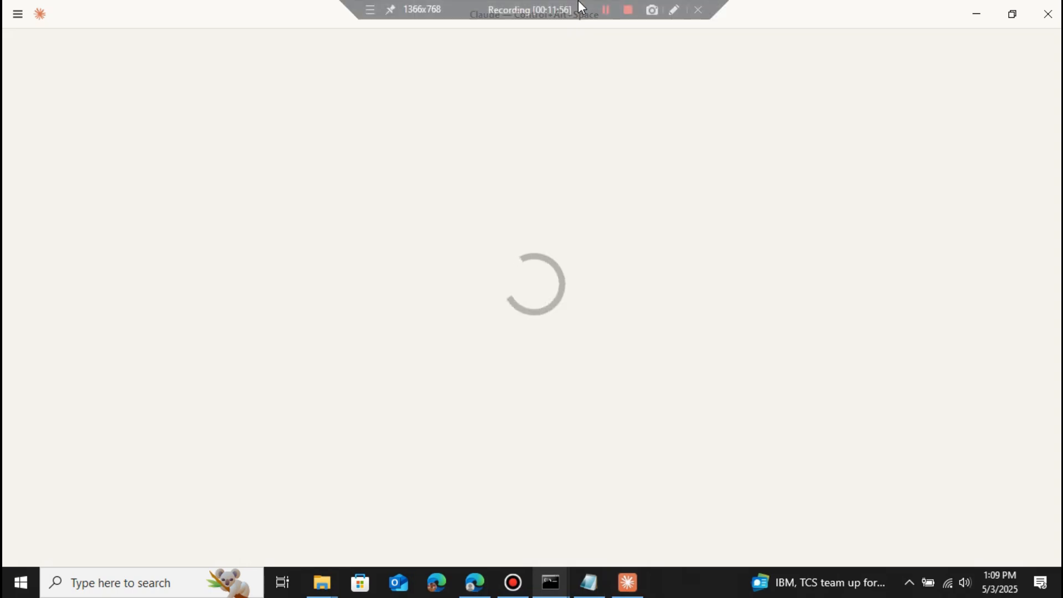
left_click(607, 10)
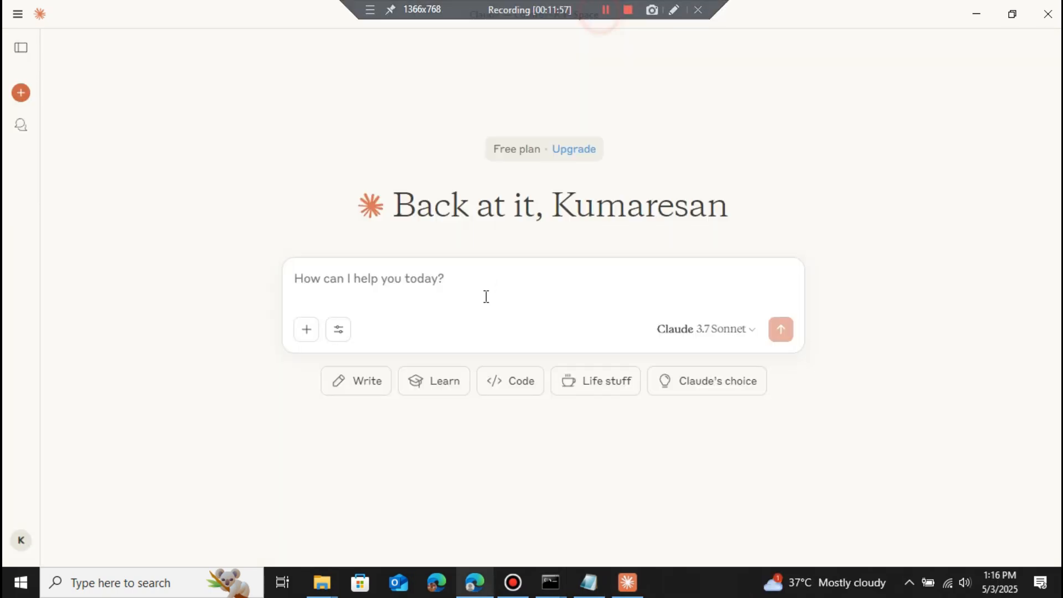
Step: Ask Claude to create a desktop folder called "programming with" plus the account owner's first name, always allowing list_allowed_directories and create_directory
left_click(492, 285)
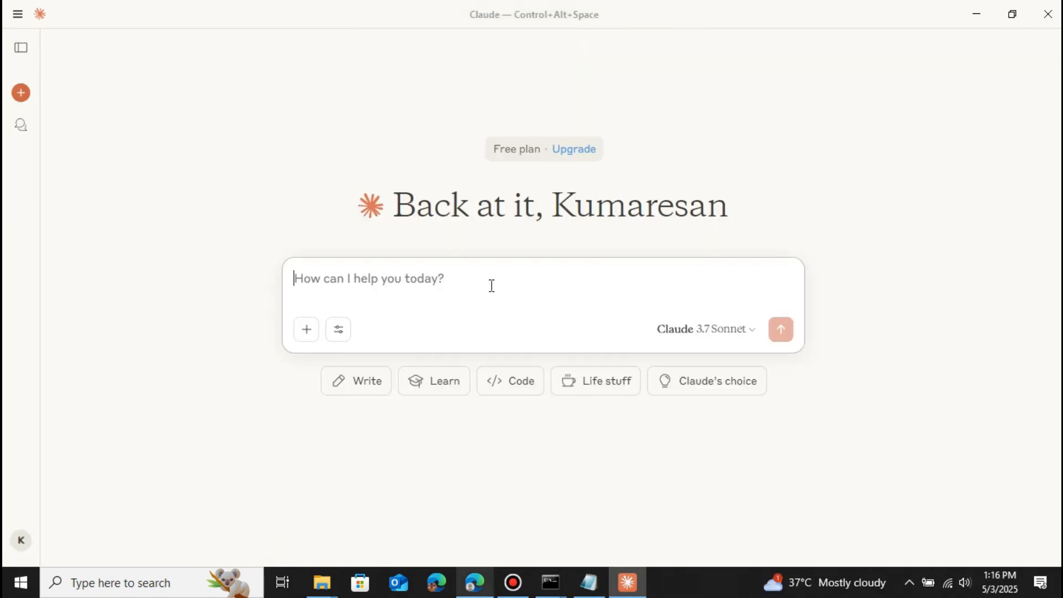
type("create")
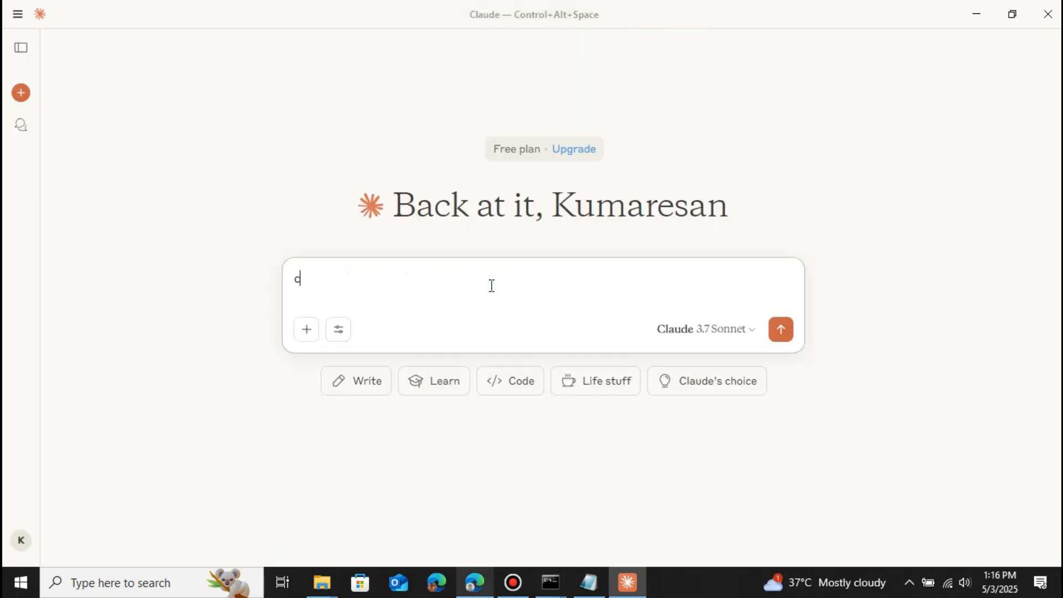
key("BackSpace")
key("BackSpace")
key("BackSpace")
key("BackSpace")
key("BackSpace")
key("BackSpace")
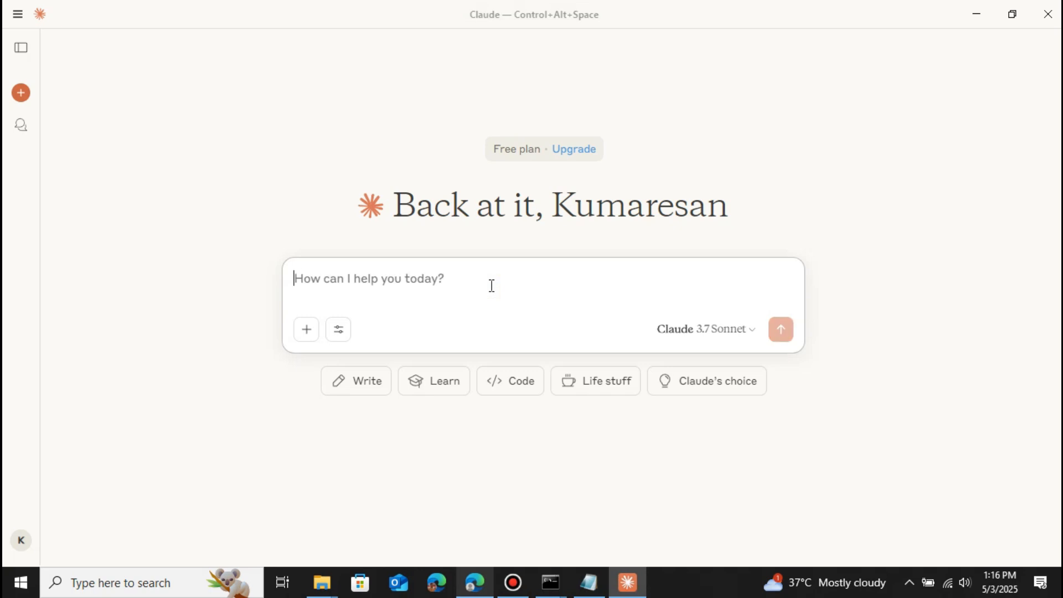
type("create a new folder called programming with kumaresan in desktop")
left_click(465, 280)
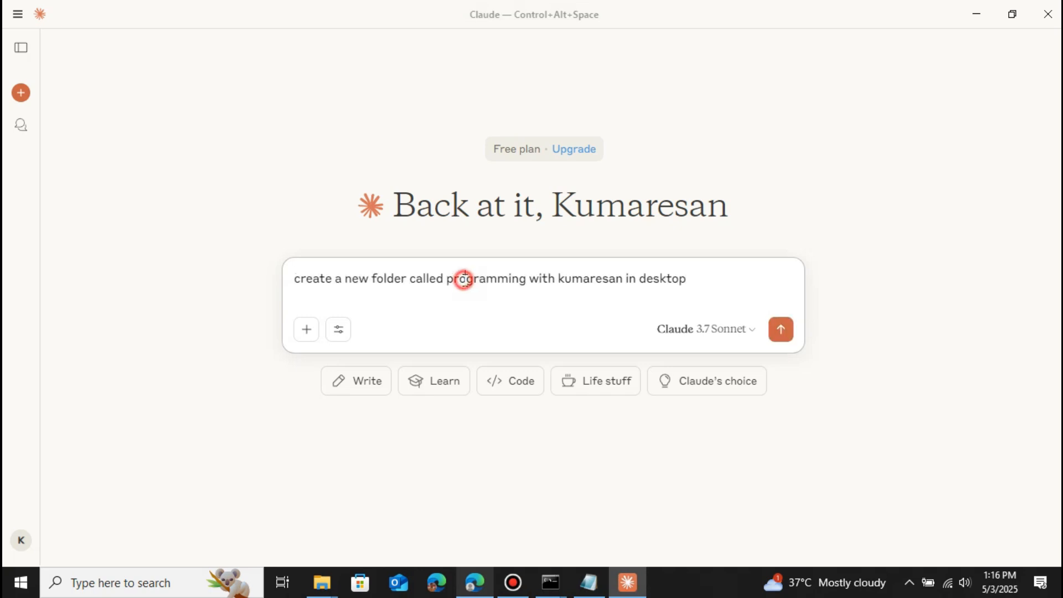
left_click(786, 335)
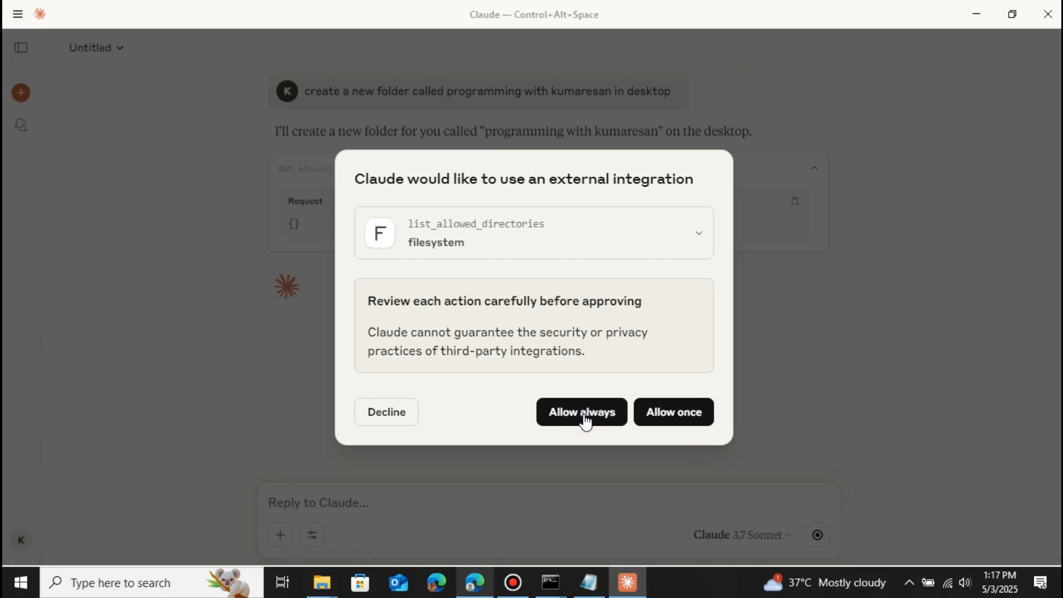
left_click(586, 419)
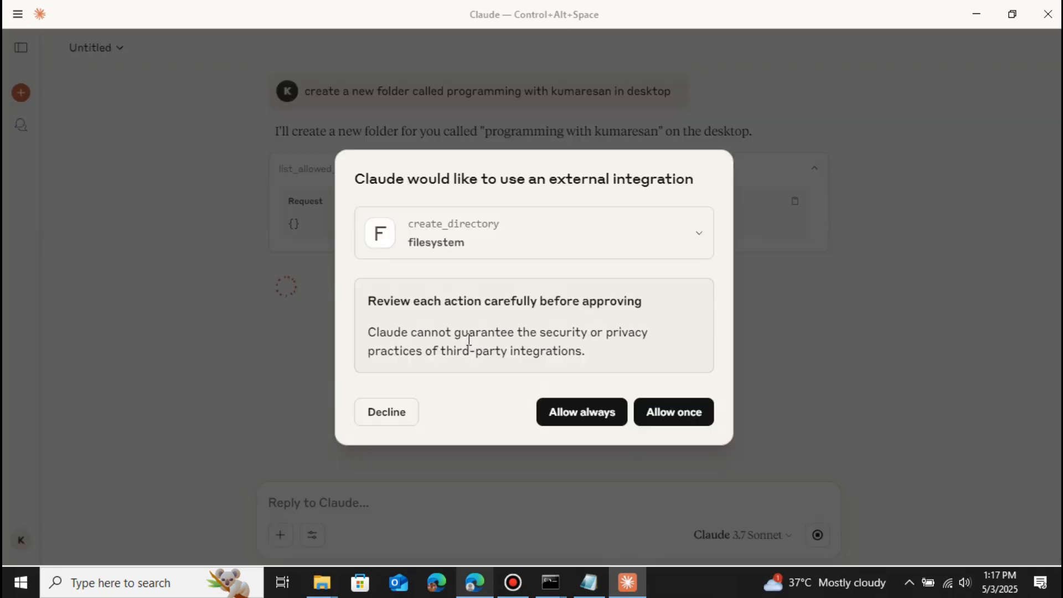
left_click(603, 425)
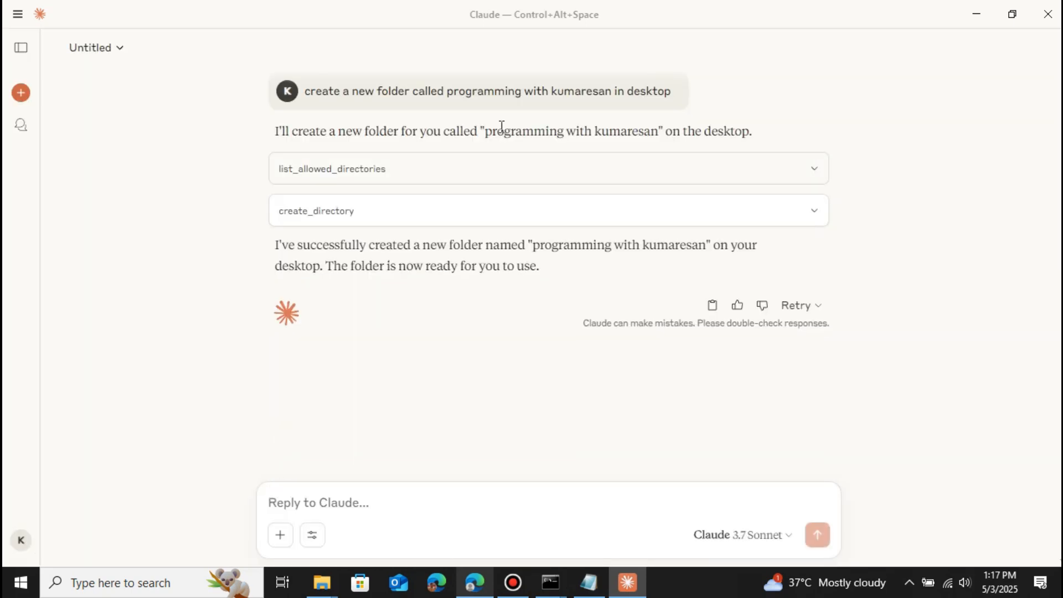
Step: Minimize Claude and check the Windows desktop for the newly created programming folder
left_click(972, 16)
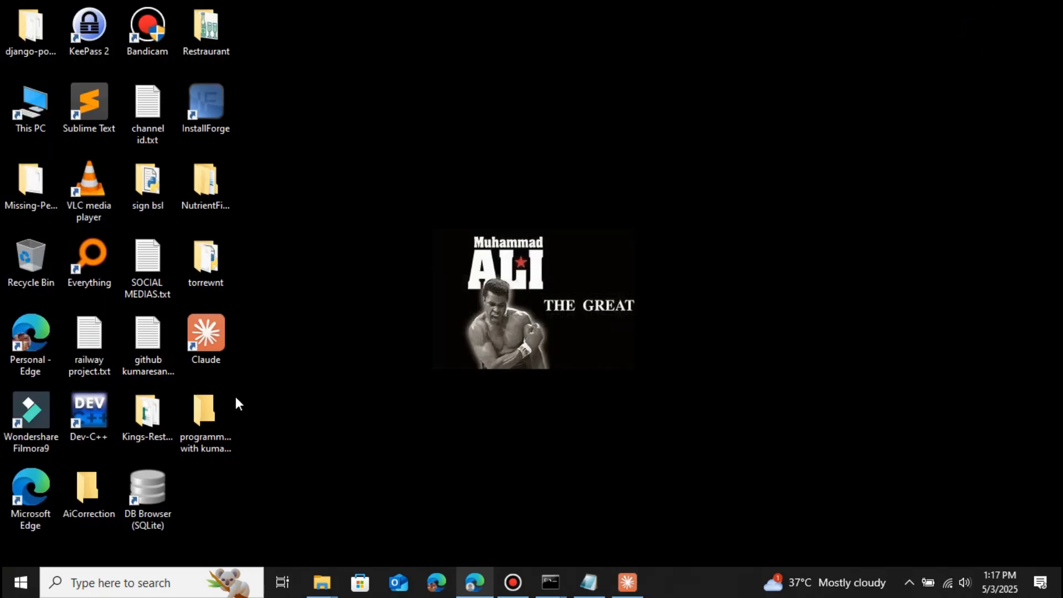
left_click(219, 418)
left_click(250, 406)
left_click(218, 409)
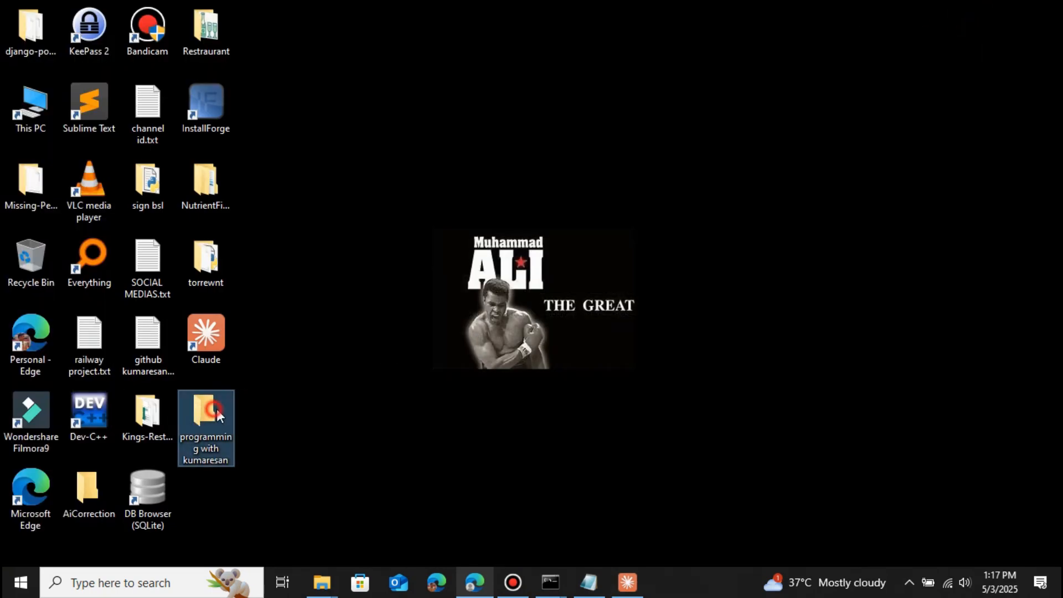
left_click(295, 395)
left_click(221, 406)
left_click(320, 381)
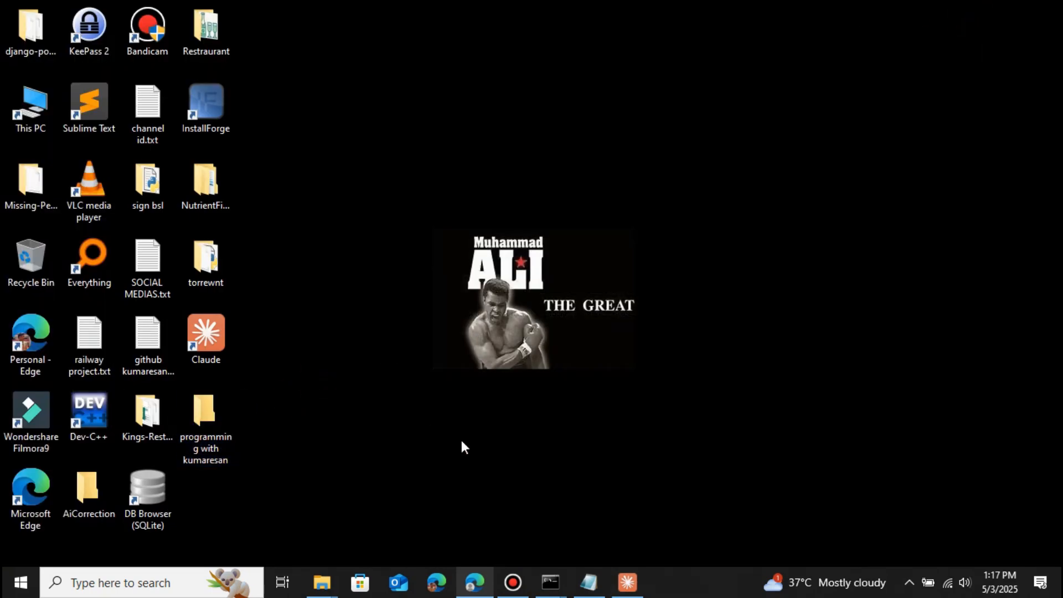
left_click(476, 581)
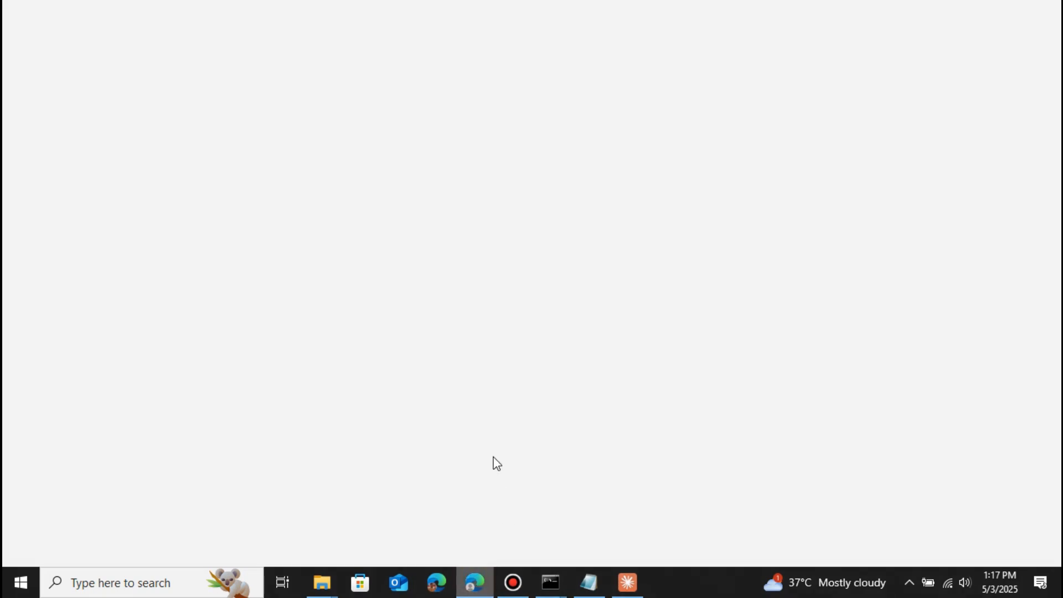
left_click(977, 13)
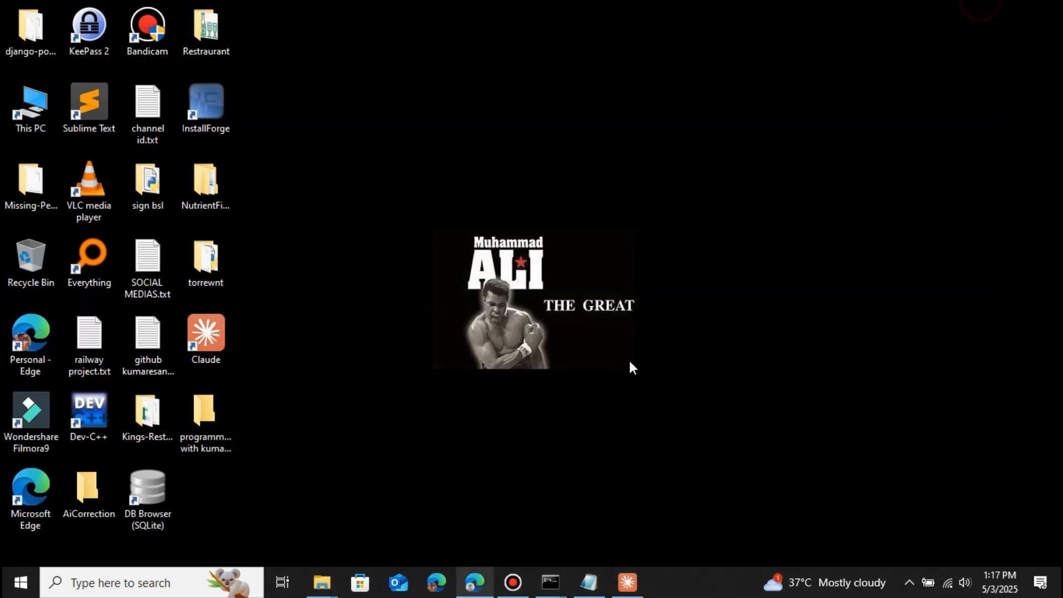
Step: Send Claude the prompt "create a text file inside that" and always allow the write_file integration
left_click(626, 582)
left_click(371, 505)
type("create a text file insi")
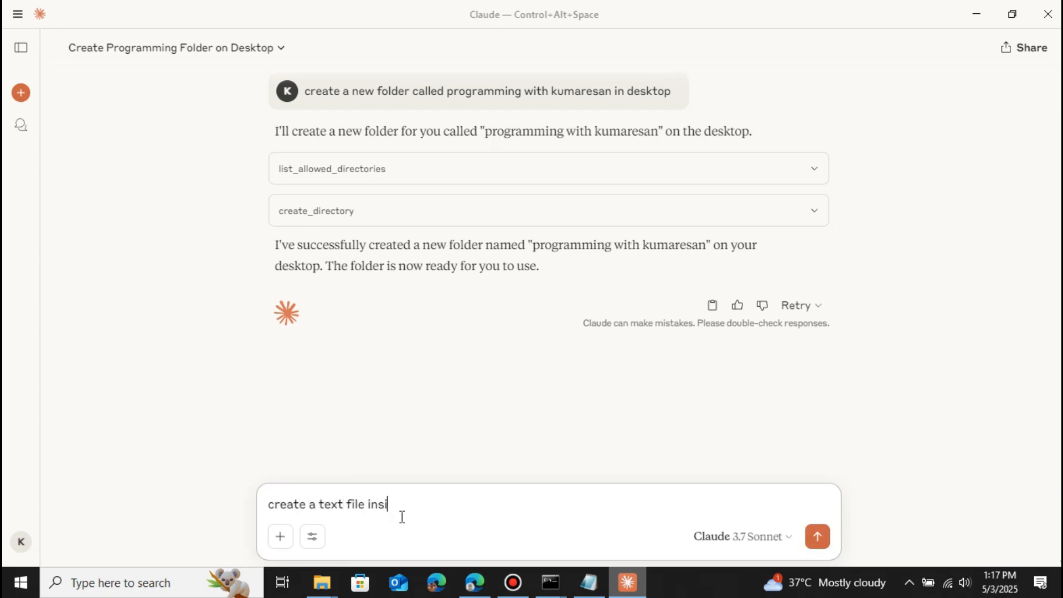
type(" that")
key("Return")
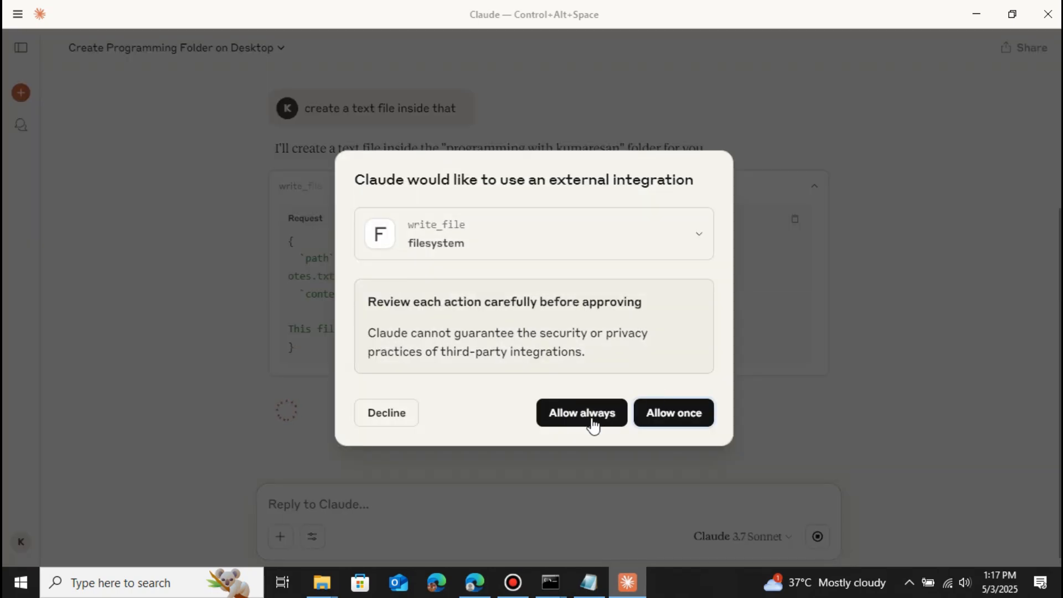
left_click(593, 424)
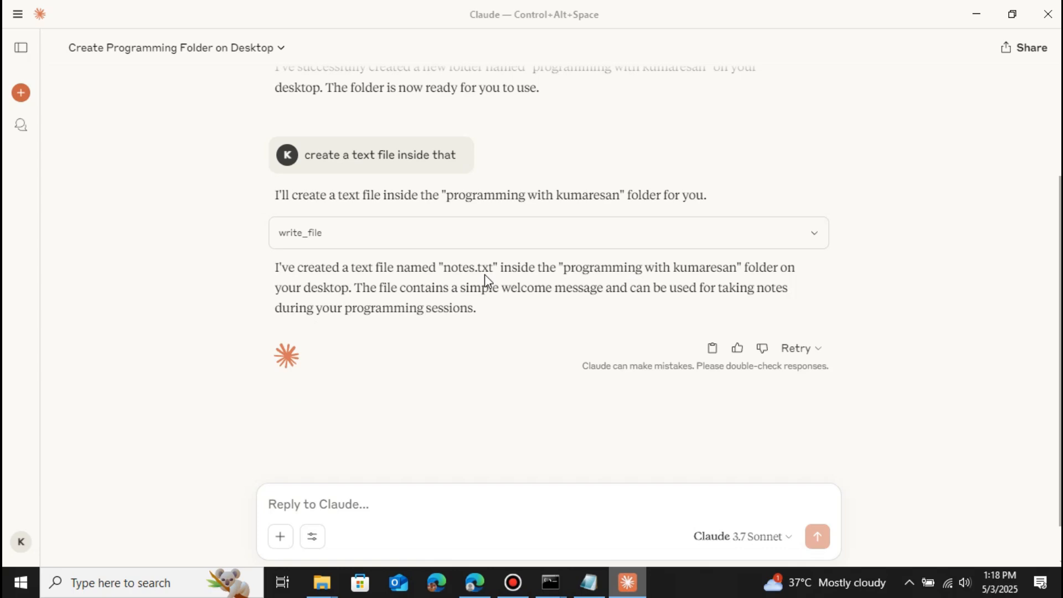
Step: Check the content of notes.txt inside the new programming folder, then close the file and the folder
left_click(977, 14)
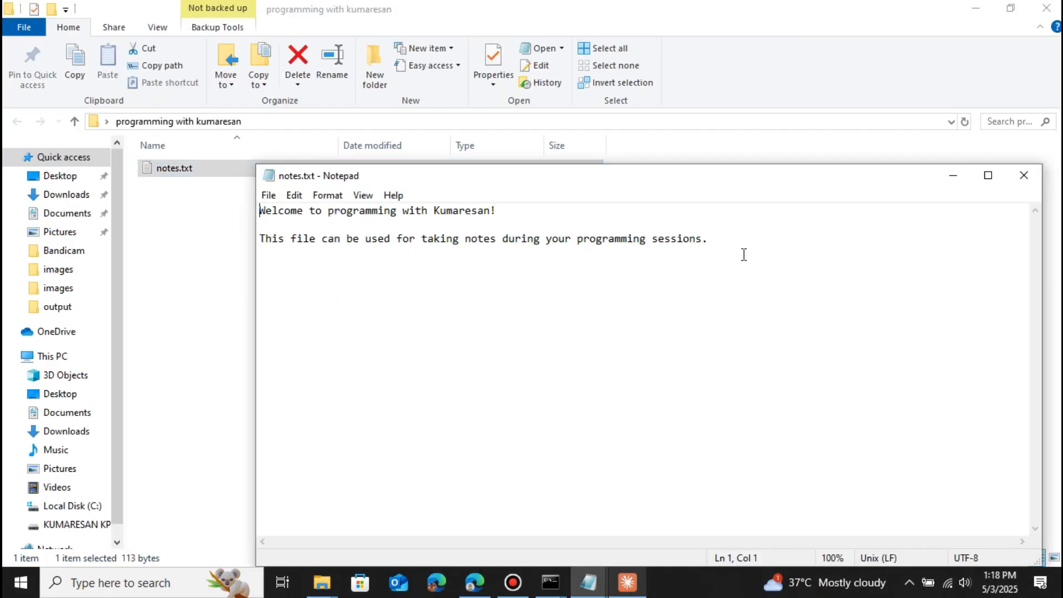
left_click(1028, 178)
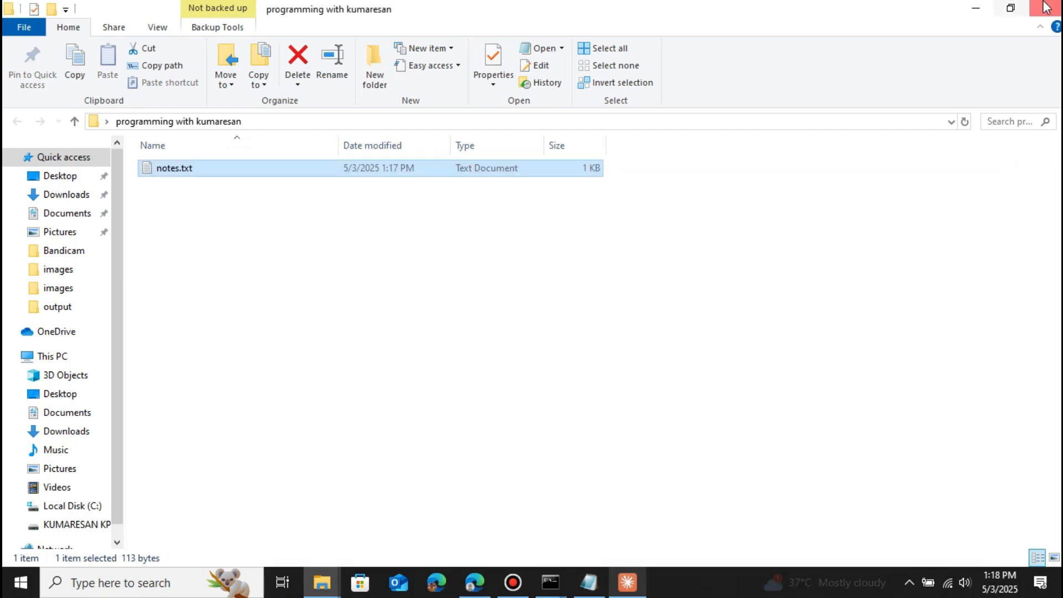
left_click(1046, 7)
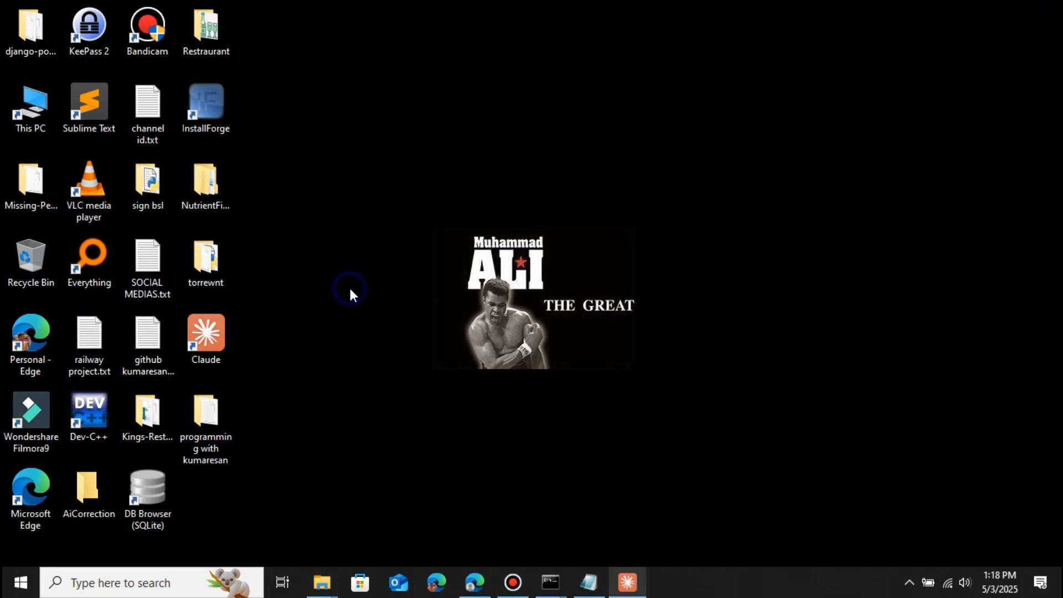
Step: Create a new text document on the Windows desktop named "cluade can access.txt"
right_click(350, 289)
mouse_move(399, 447)
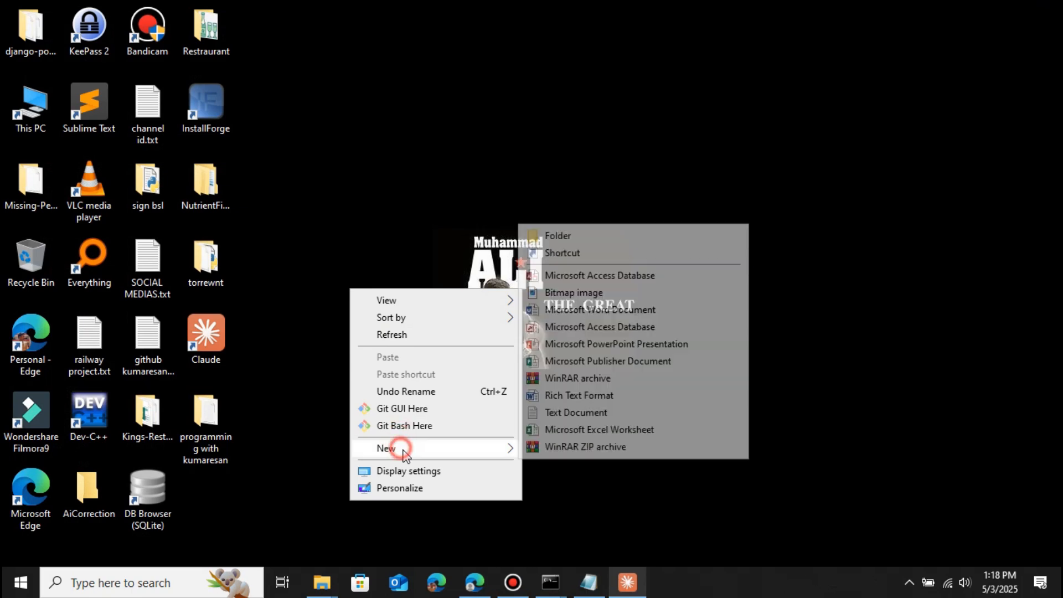
left_click(559, 412)
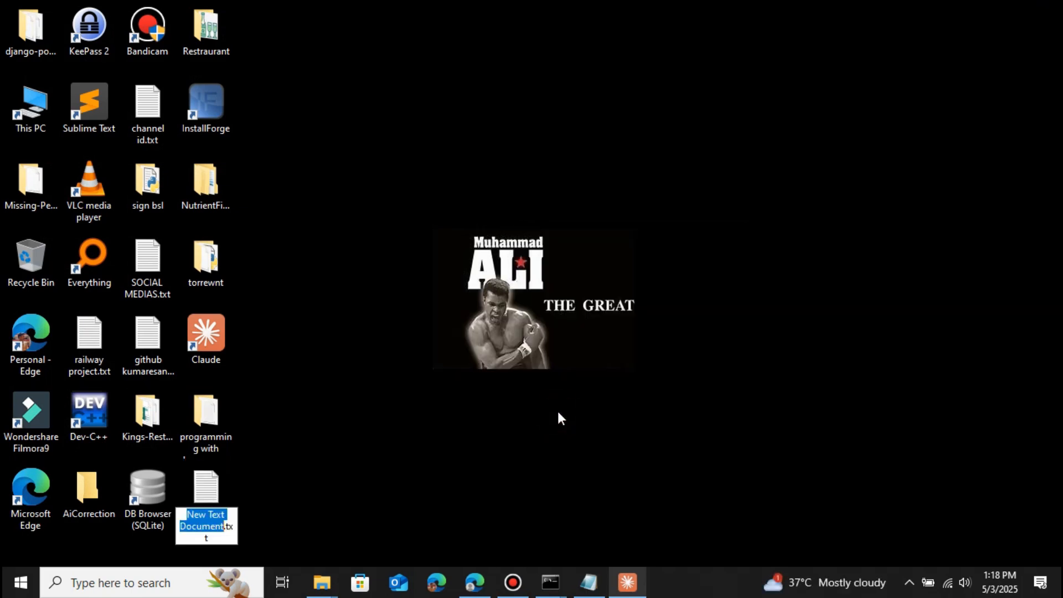
type("cluade can access")
key("Return")
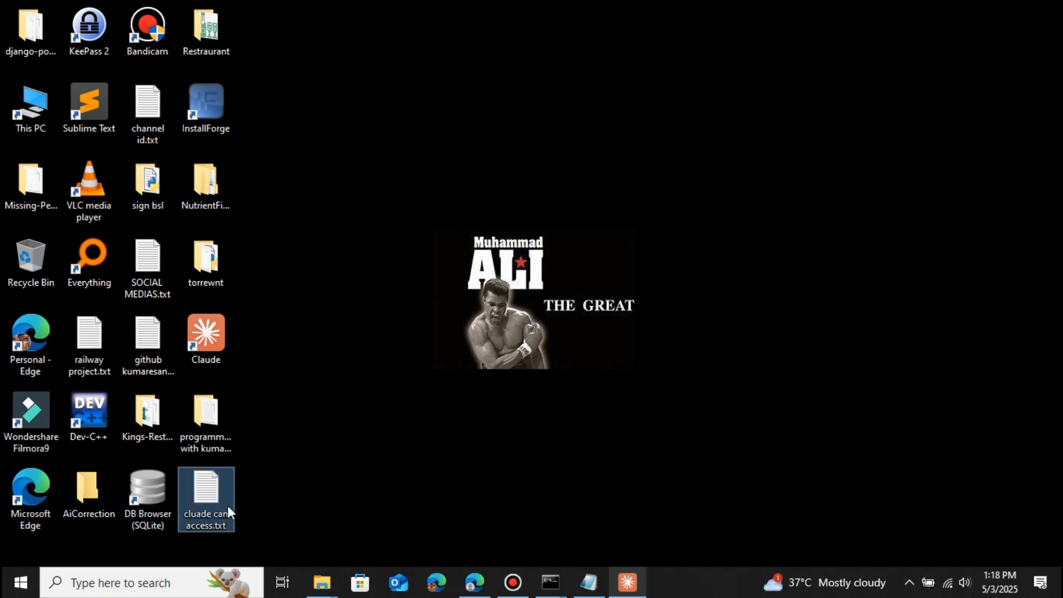
Step: Write "can you access me claude" in cluade can access.txt, save the file and close it
double_click(212, 499)
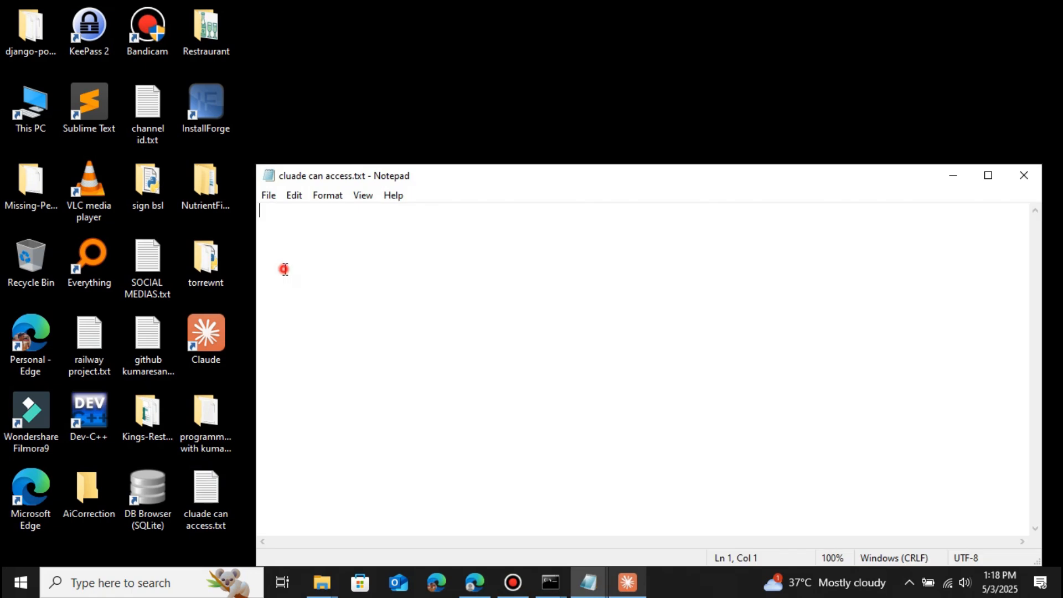
type("can you access me claude")
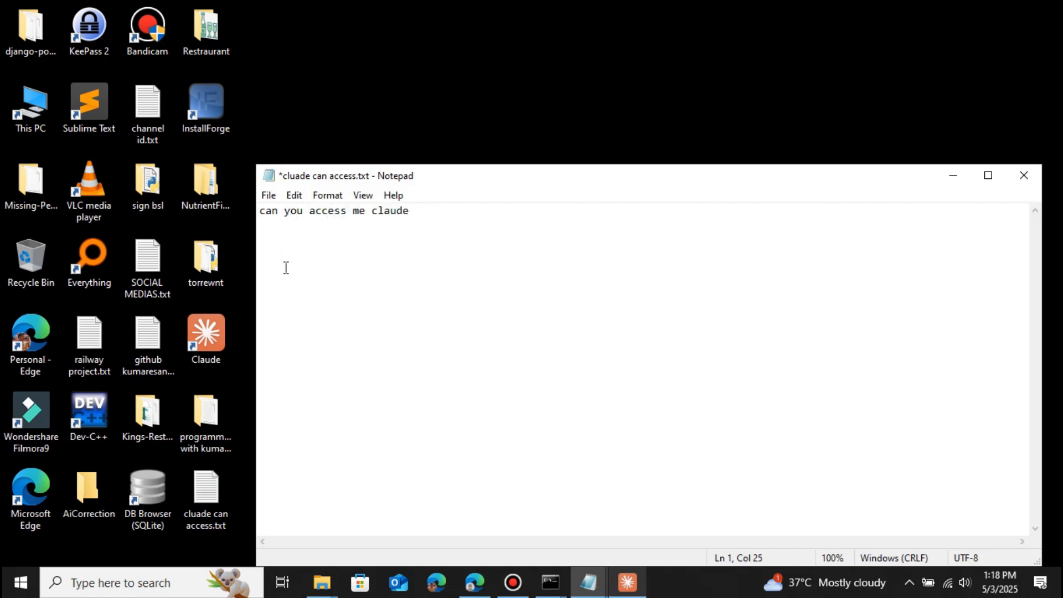
key("ctrl+s")
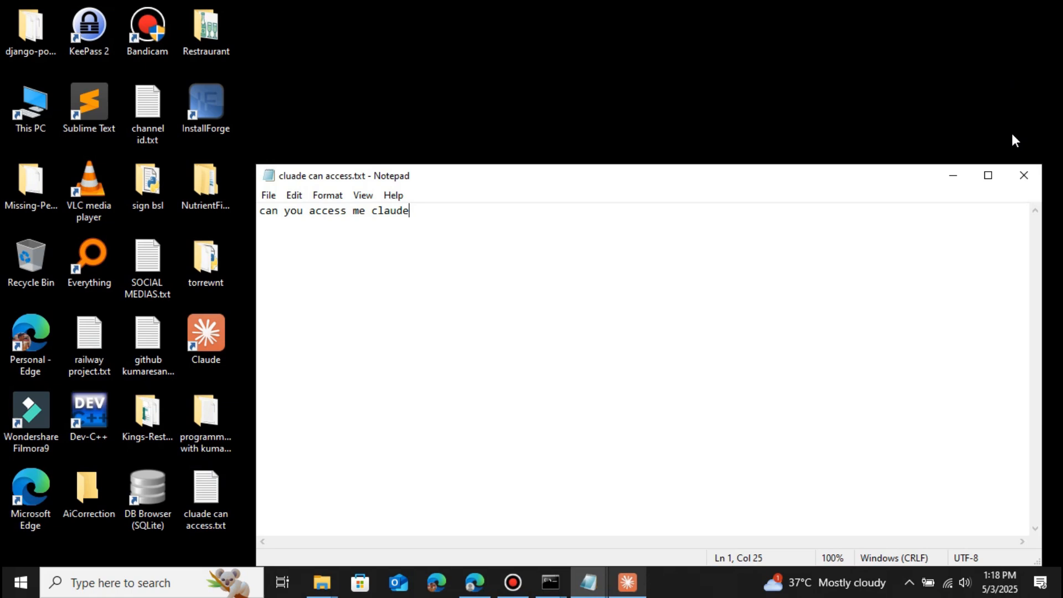
left_click(1017, 175)
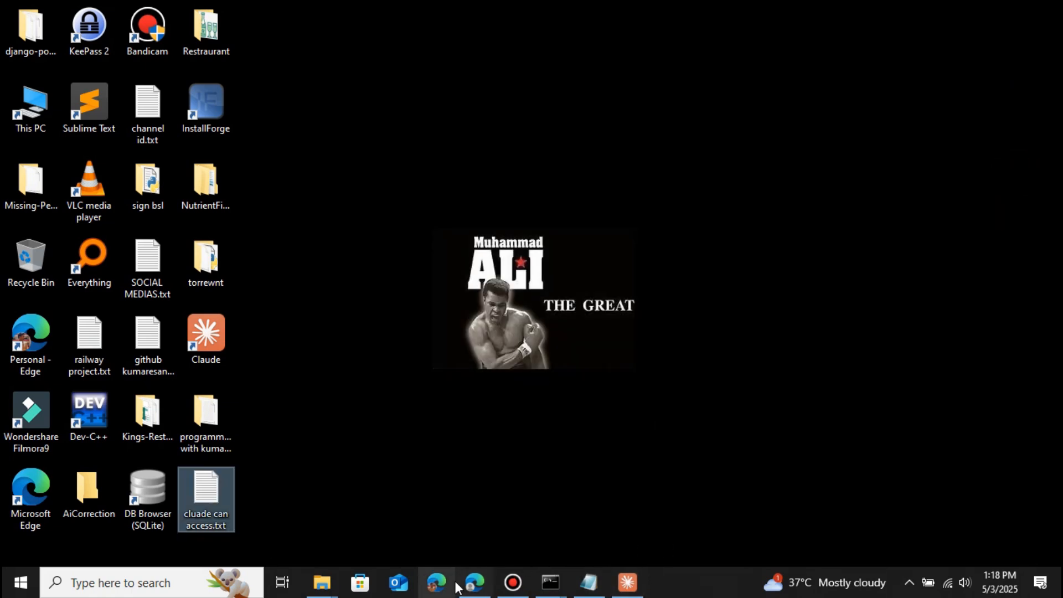
Step: Send Claude the prompt "in desktop there will be a file called calude can access whats inside that file", always allow search_files, and stop the response
left_click(475, 582)
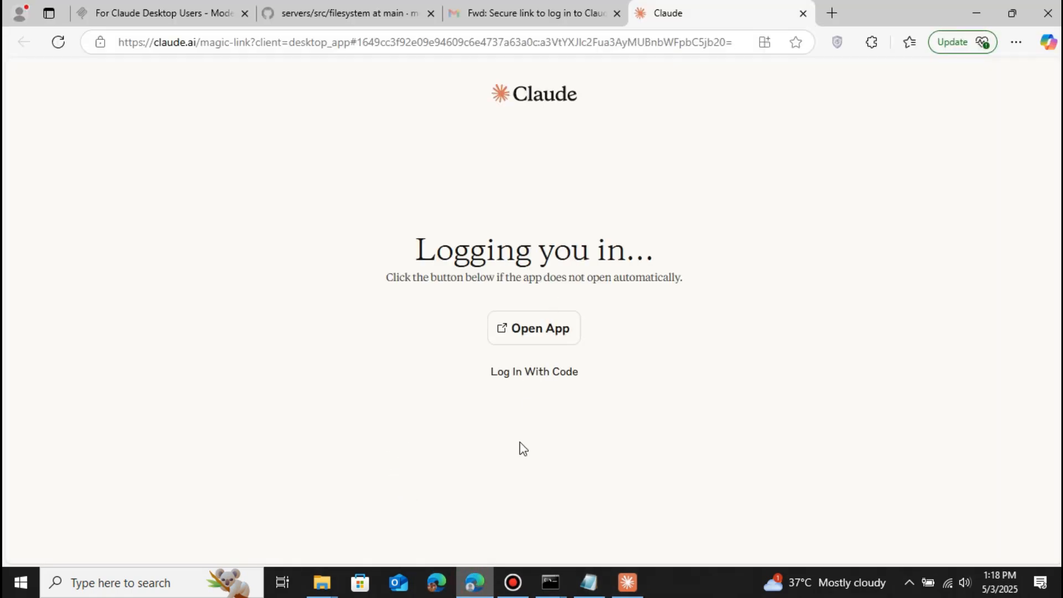
left_click(976, 13)
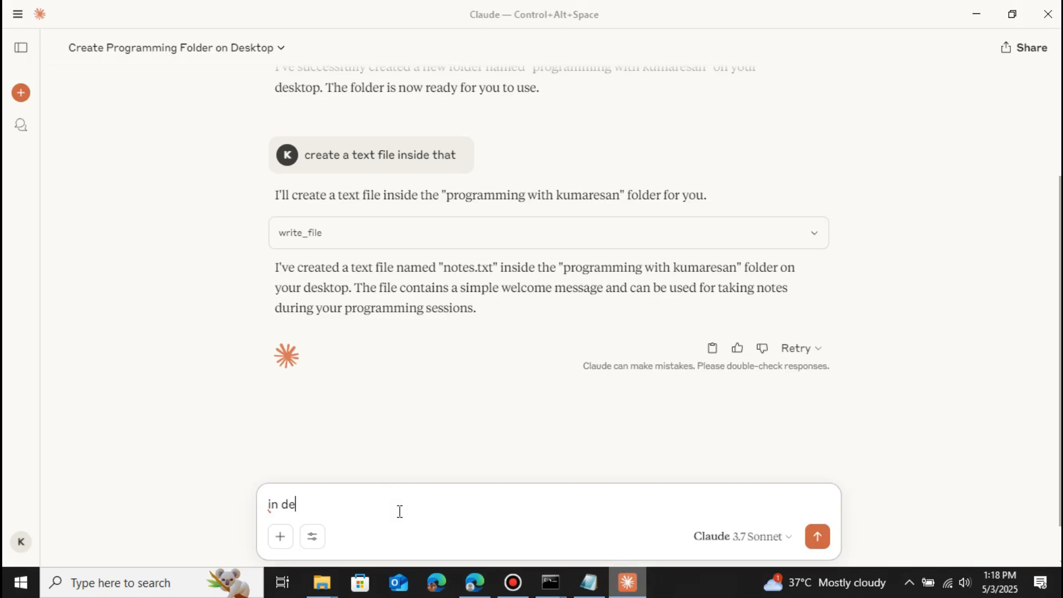
type("sktop there will be a fi")
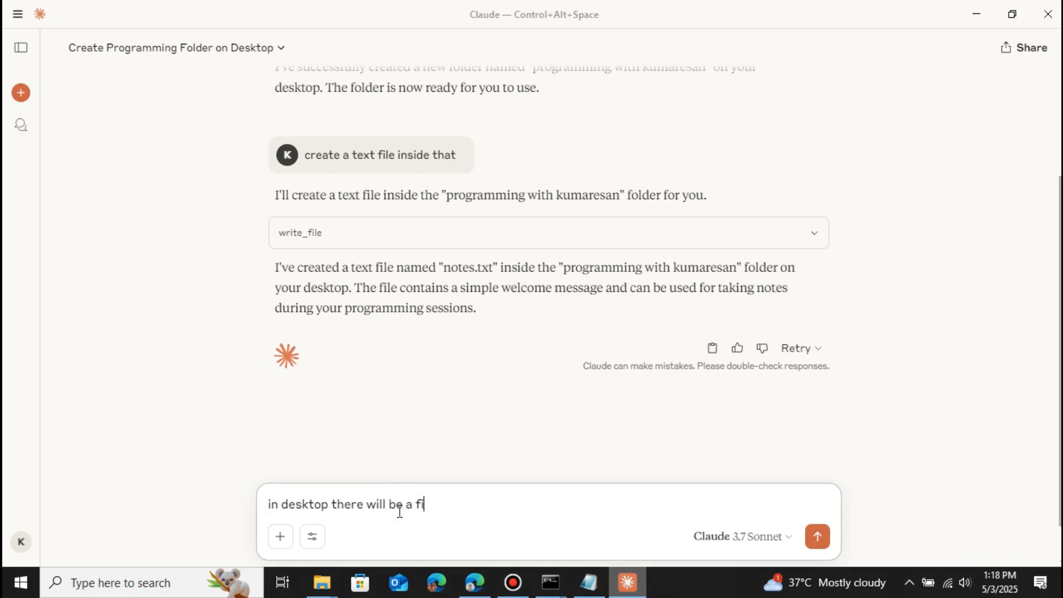
type("le called calude can access whats inside that file")
key("Return")
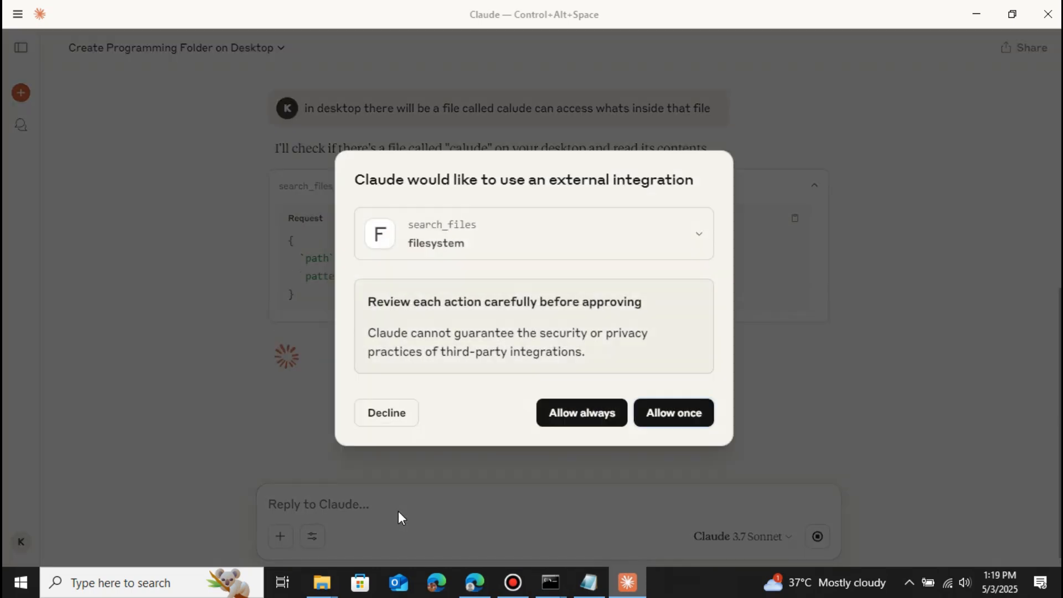
left_click(598, 412)
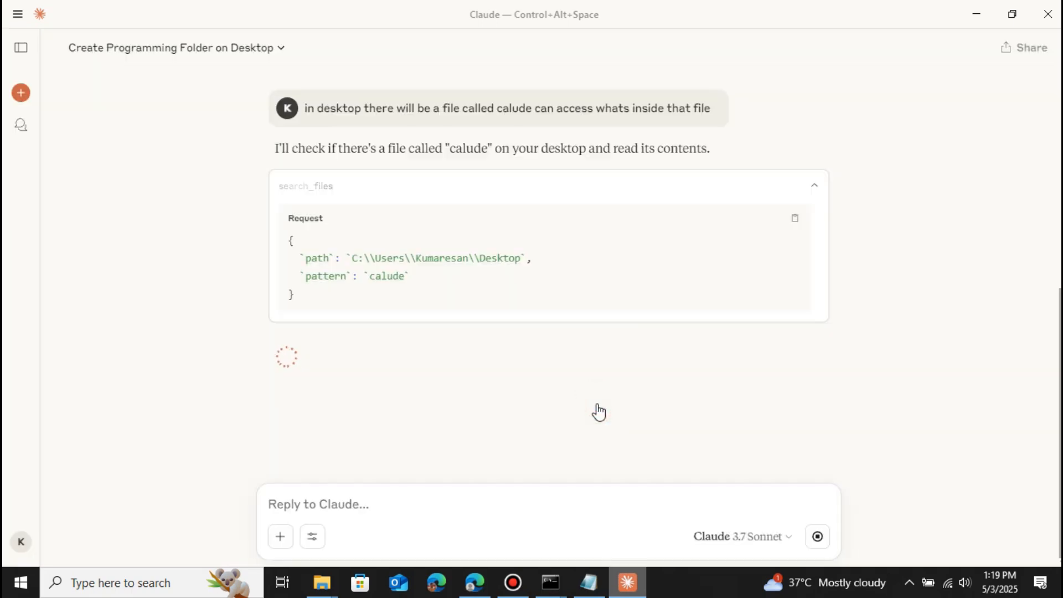
left_click(818, 536)
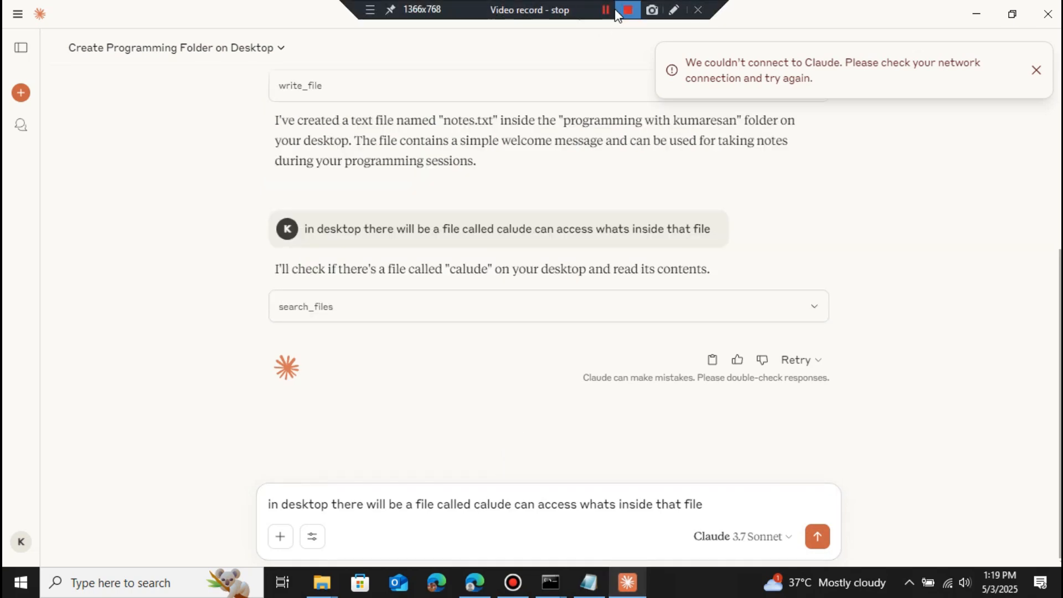
Step: Put an opening quotation mark before the file name in the restored prompt and correct "calude" to "claude"
left_click(474, 505)
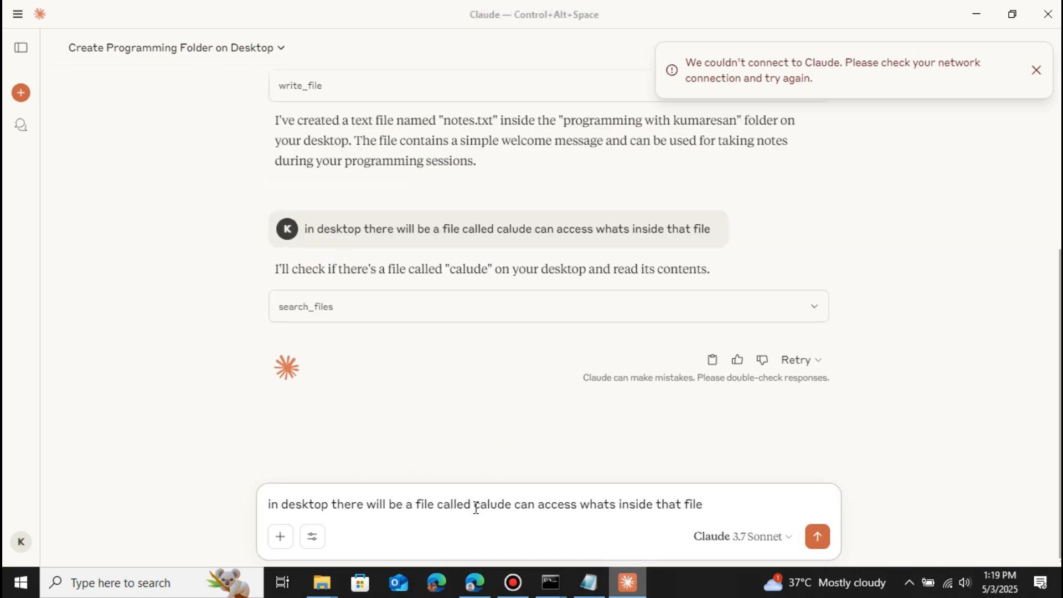
type("\"")
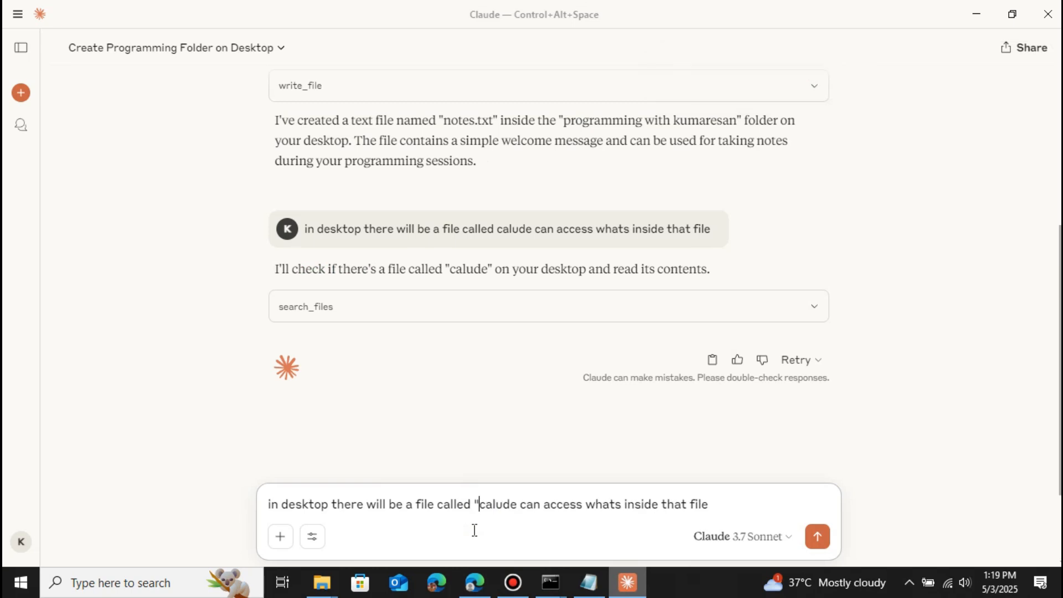
left_click(503, 498)
key("BackSpace")
key("BackSpace")
key("BackSpace")
type("lau")
Step: Copy the full name of the text file "cluade can access.txt" from the Windows desktop
left_click(976, 15)
left_click(976, 13)
left_click(191, 518)
left_click(191, 518)
key("ctrl+a")
key("ctrl+c")
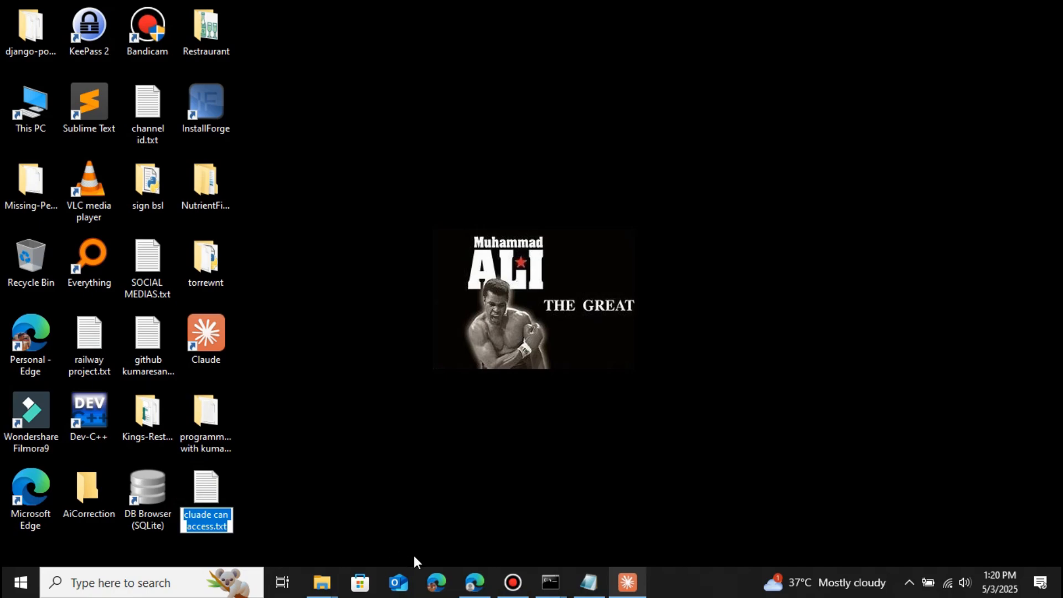
Step: In Claude, replace the prompt's file name with the copied "cluade can access.txt", close the quotation, send it and always allow read_file
left_click(475, 583)
left_click(629, 586)
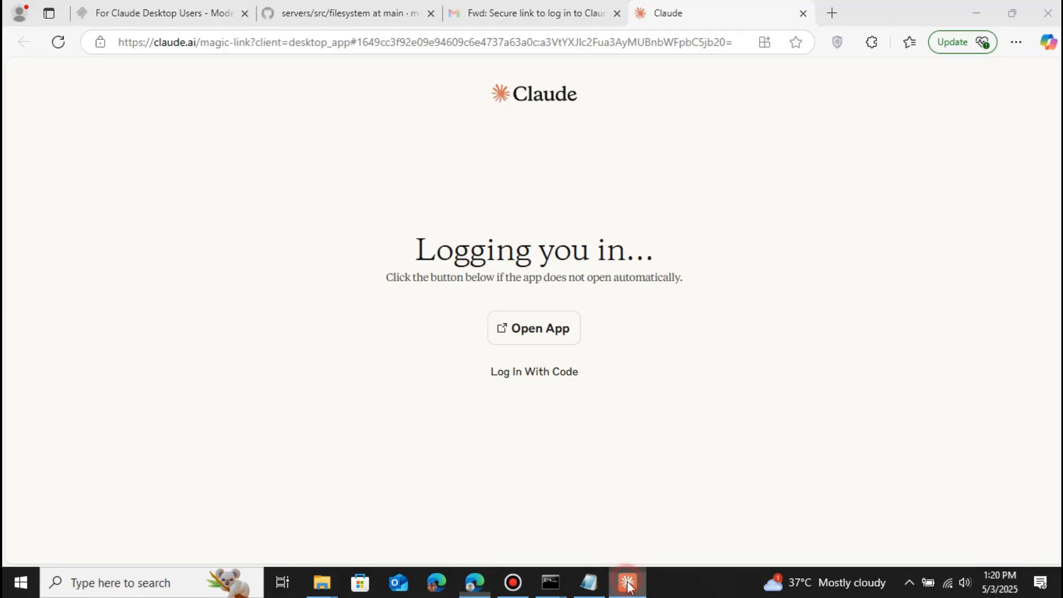
left_click_drag(585, 504, 479, 505)
key("ctrl+v")
type("\"")
key("Return")
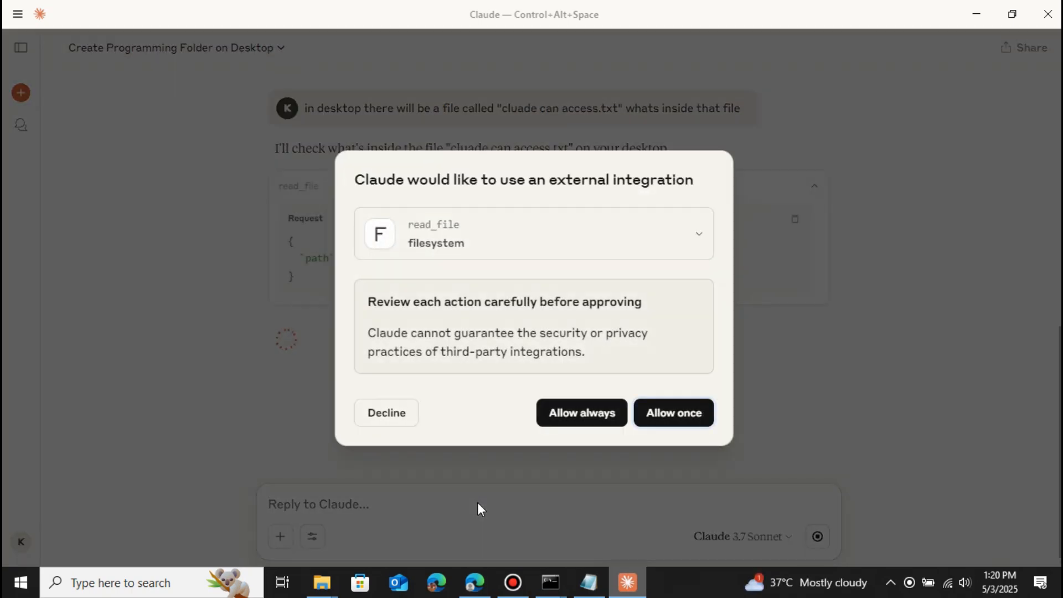
left_click(577, 413)
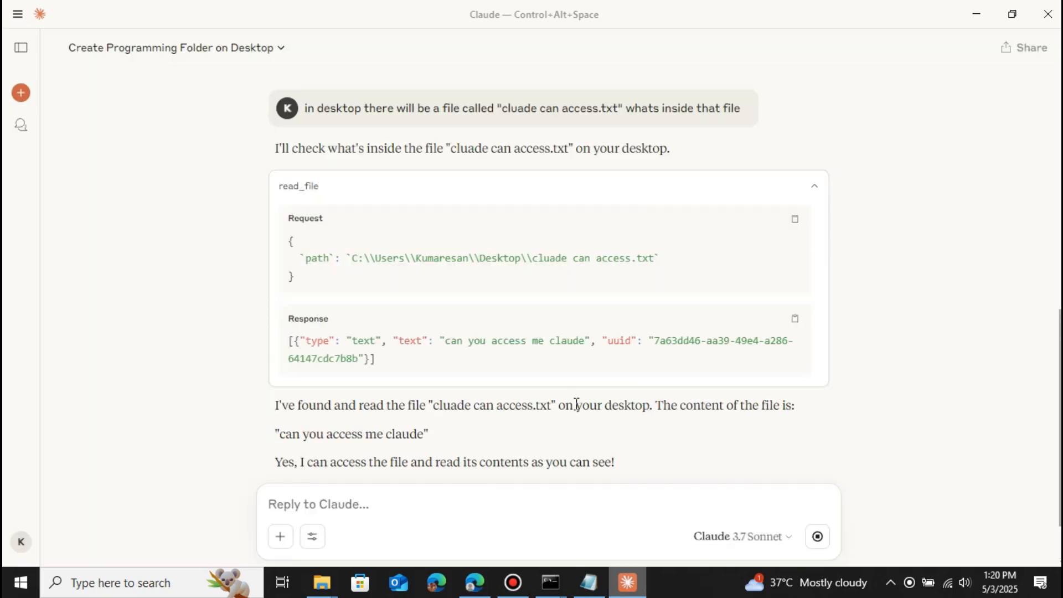
Step: Examine Claude's answer about the content of the text file and the list of available filesystem tools
left_click(264, 326)
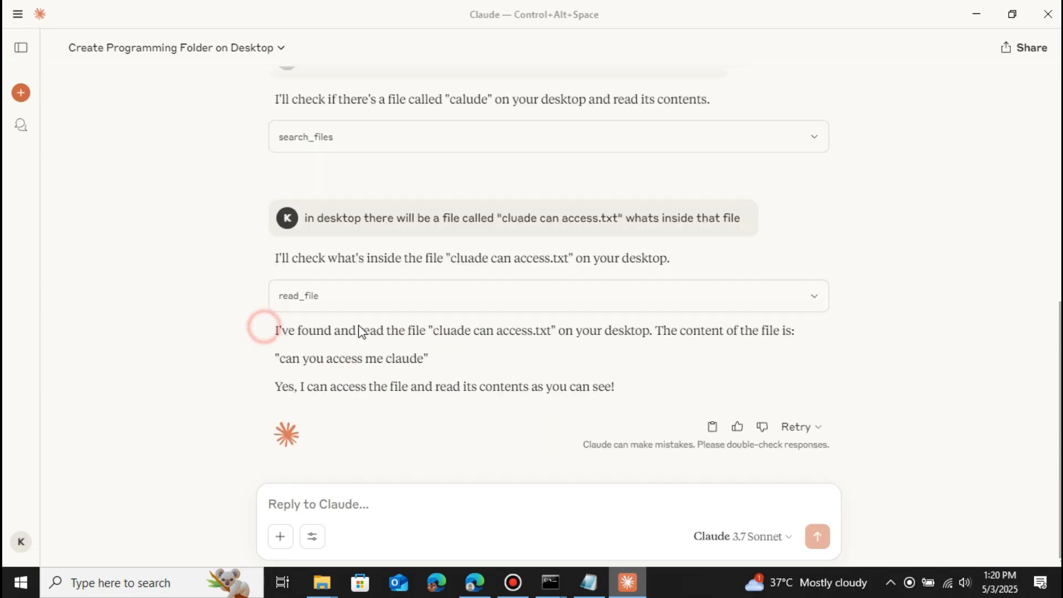
left_click_drag(339, 331, 382, 328)
scroll(382, 329, "down", 2)
left_click(456, 224)
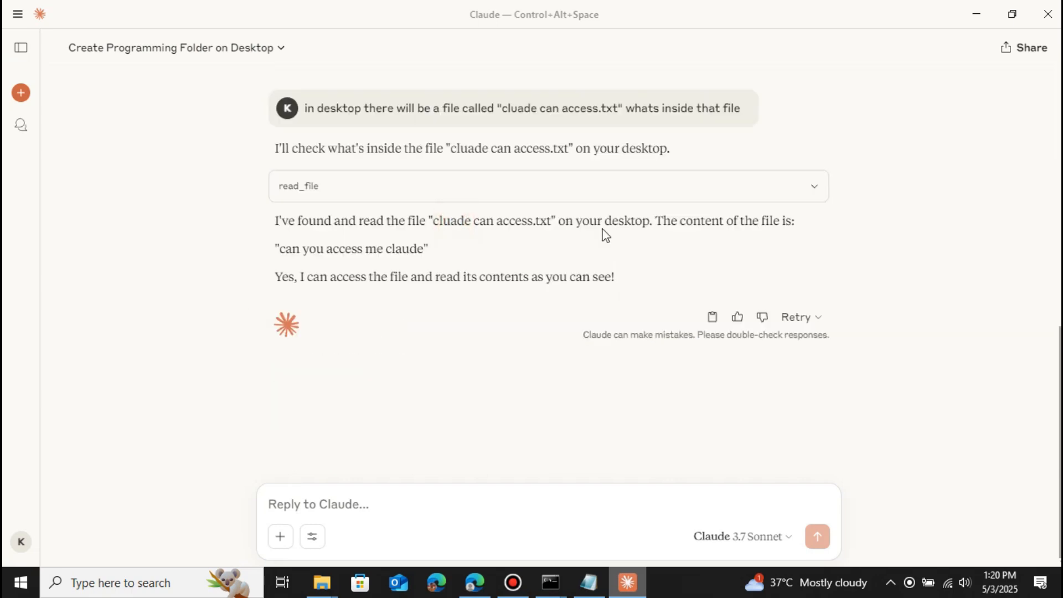
left_click_drag(428, 250, 269, 250)
left_click(354, 245)
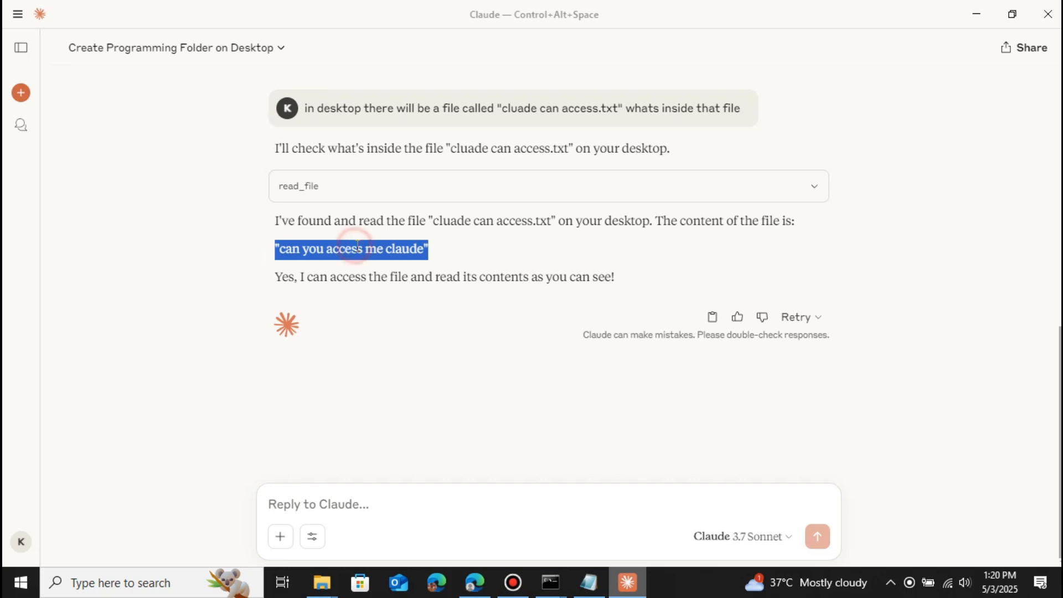
left_click(313, 536)
left_click(360, 472)
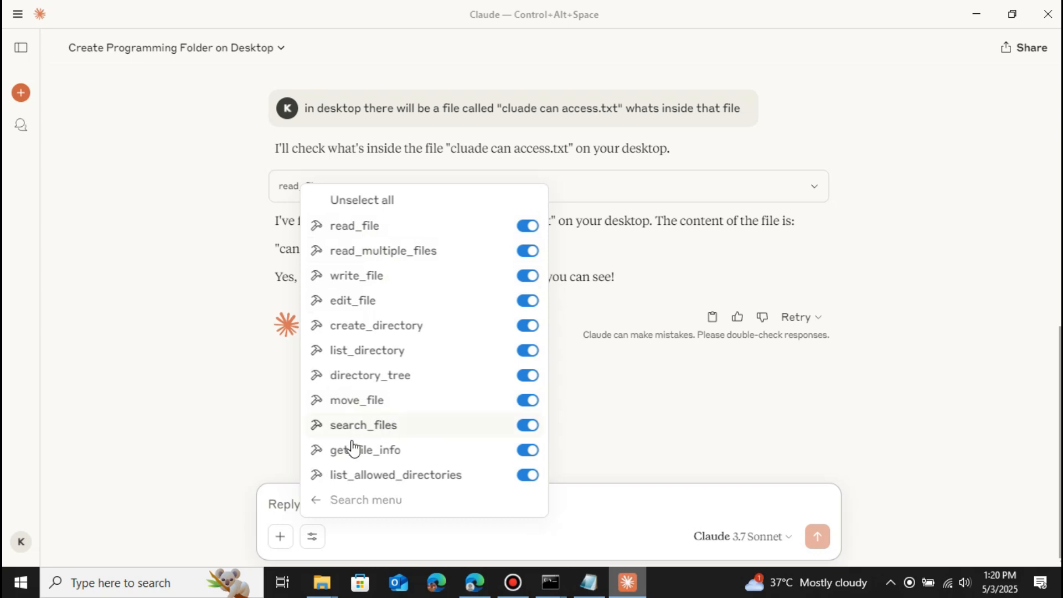
left_click(283, 501)
Step: Browse the Downloads and Documents folders in File Explorer and select KingsFood.exe in Documents as a file to search for
left_click(977, 14)
left_click(980, 8)
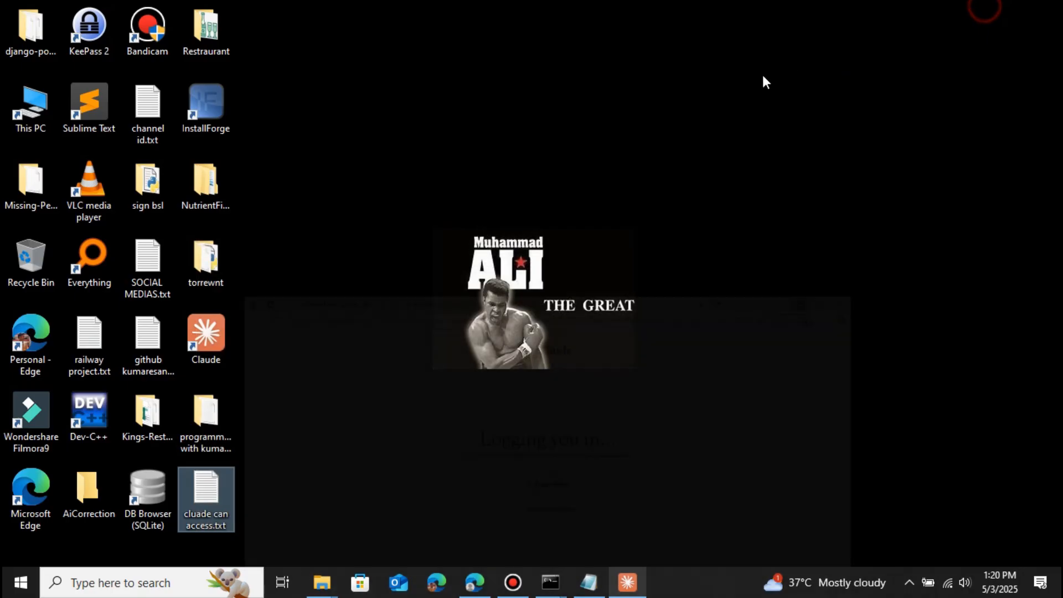
double_click(31, 105)
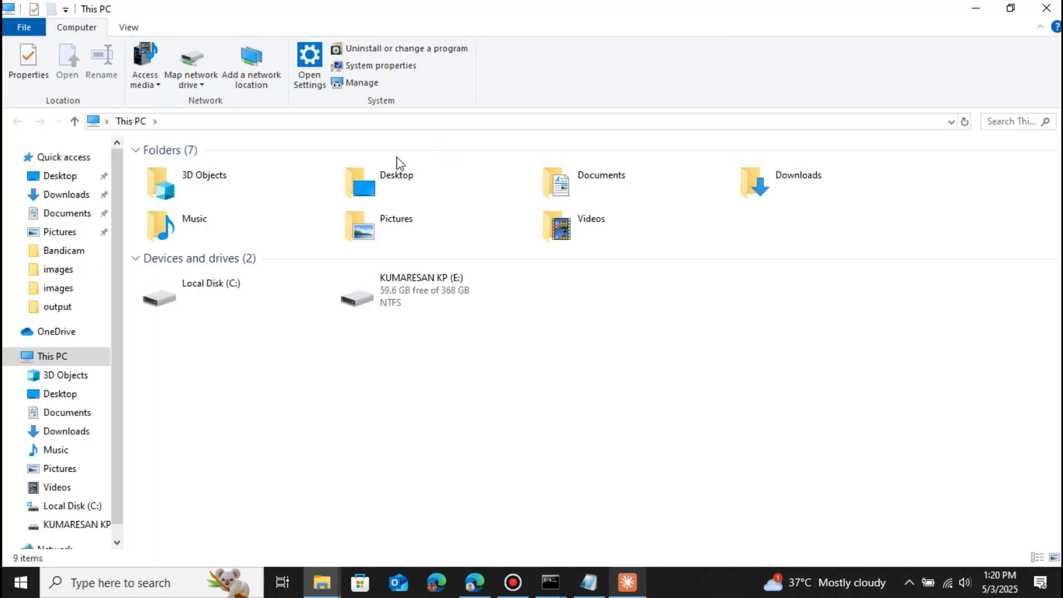
left_click(69, 197)
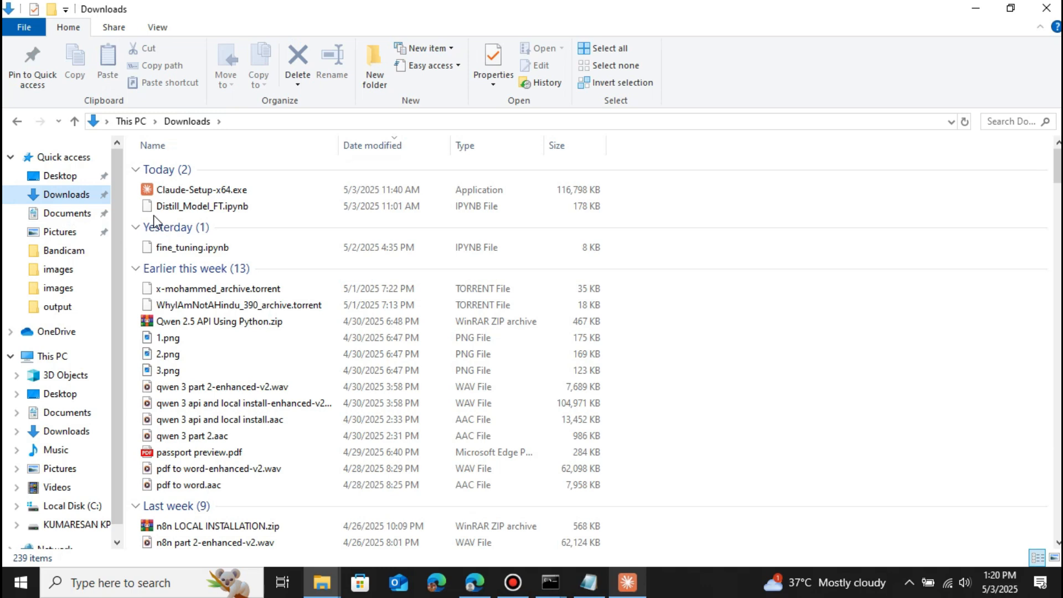
left_click(61, 214)
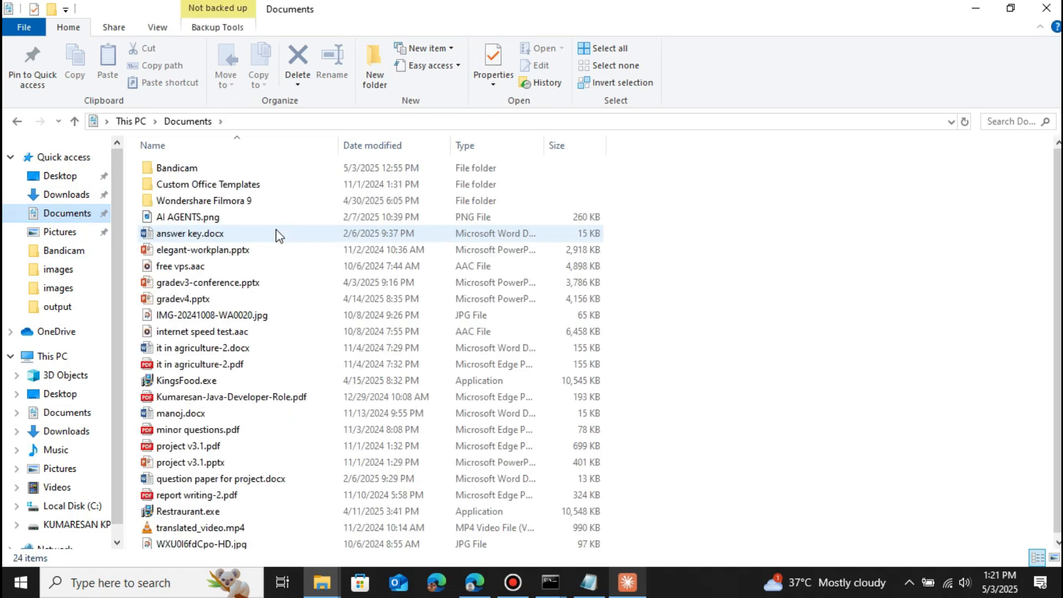
left_click(242, 382)
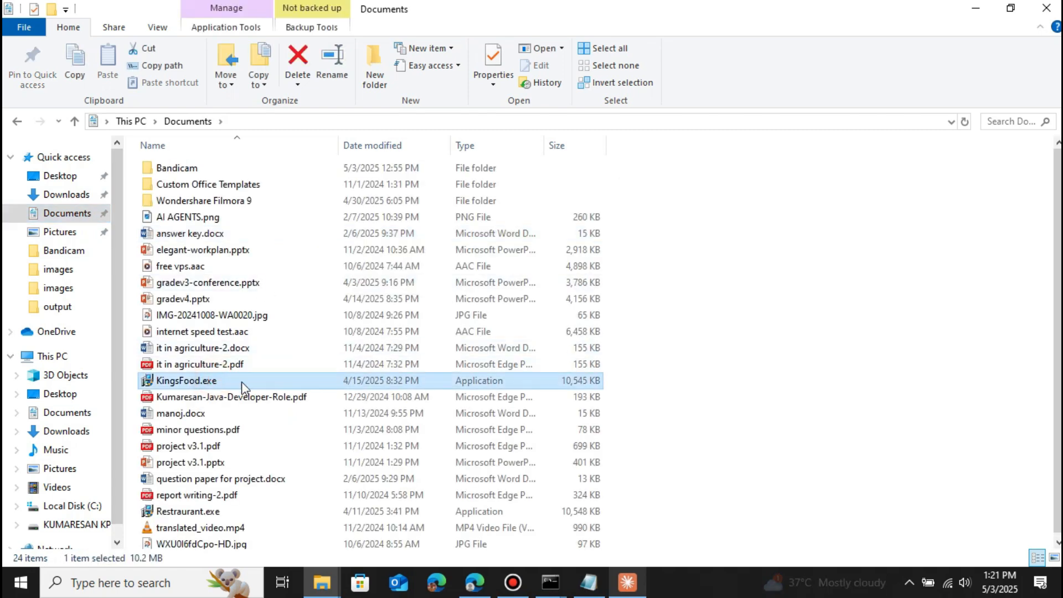
Step: Switch to Claude and send the prompt "tell me where is KingsFood.exe is located"
left_click(476, 578)
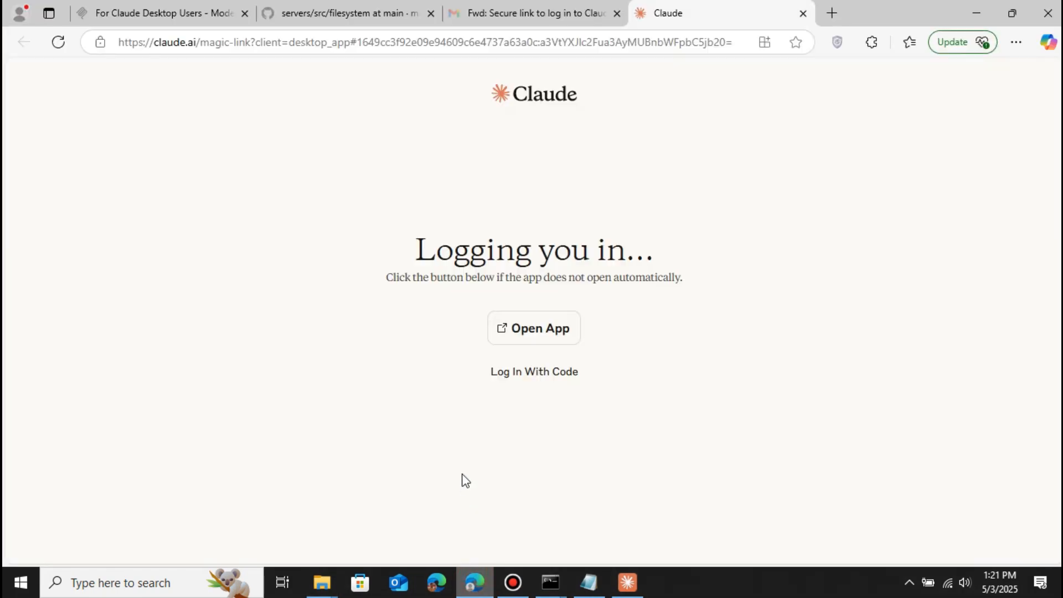
left_click(629, 582)
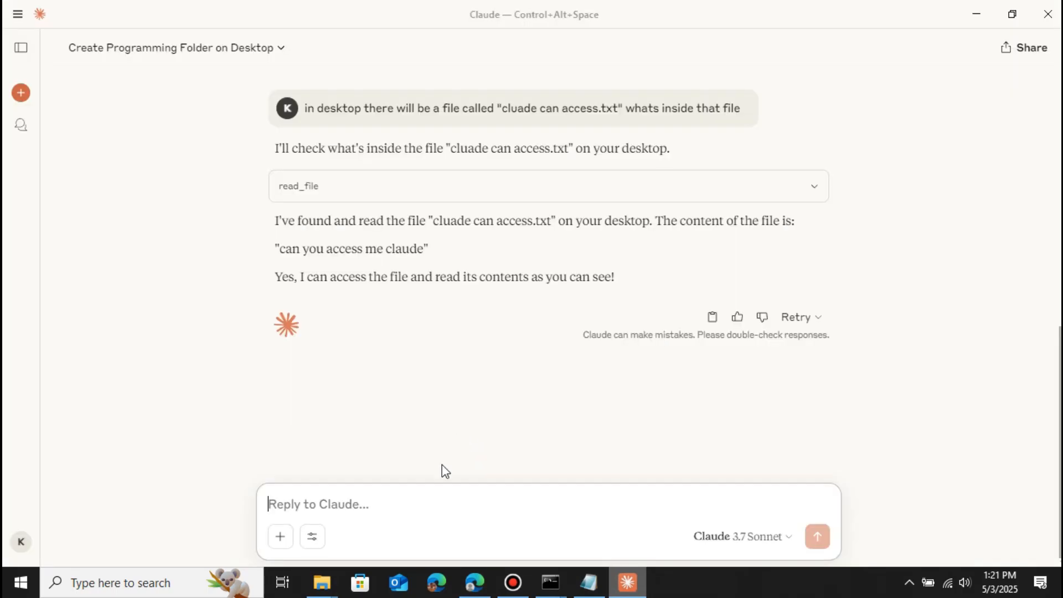
type("tell me where is Kin")
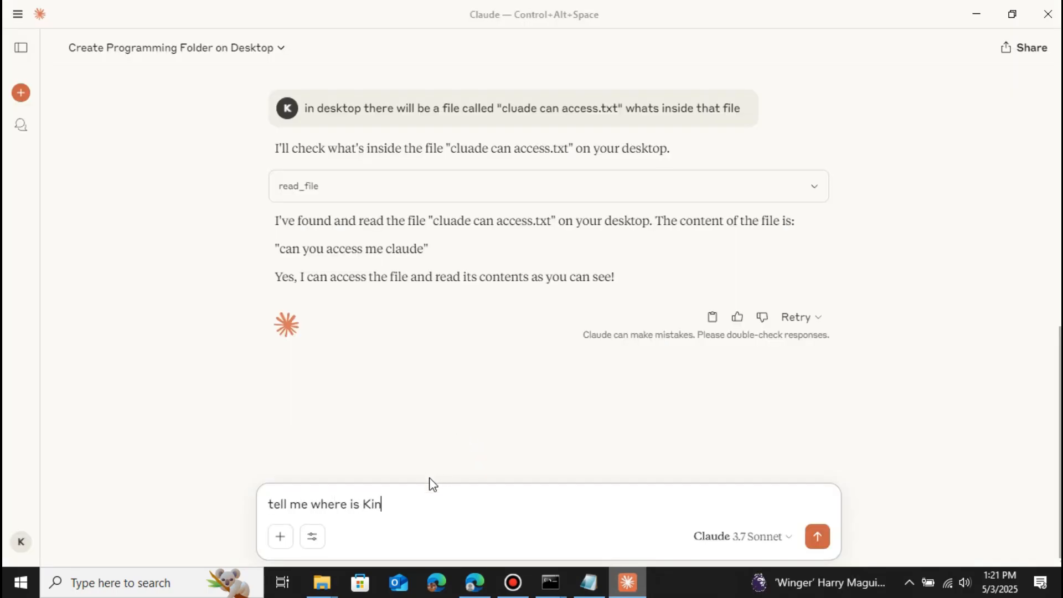
type("gsFood")
key("BackSpace")
type(".exe is located")
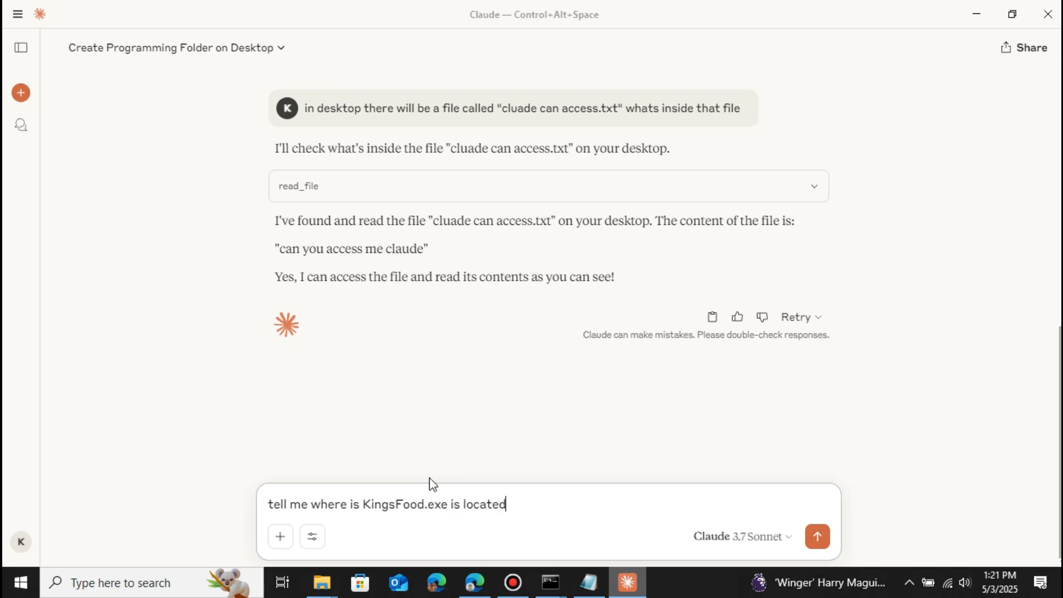
key("Return")
Step: In Edge, go from the GitHub filesystem page to the root of the servers repository, checking on Claude's file search meanwhile
left_click(475, 582)
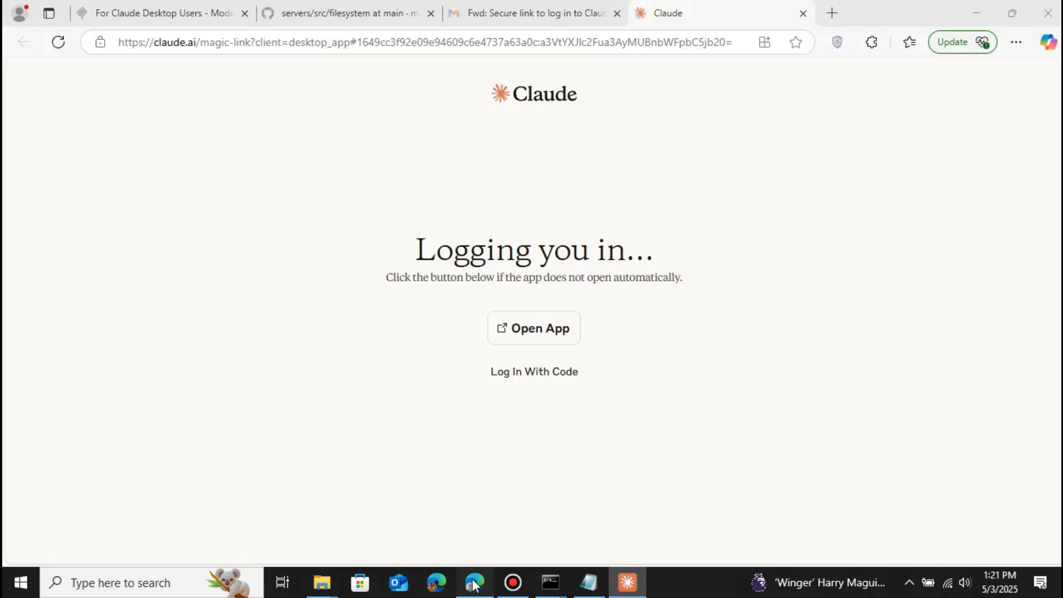
left_click(365, 19)
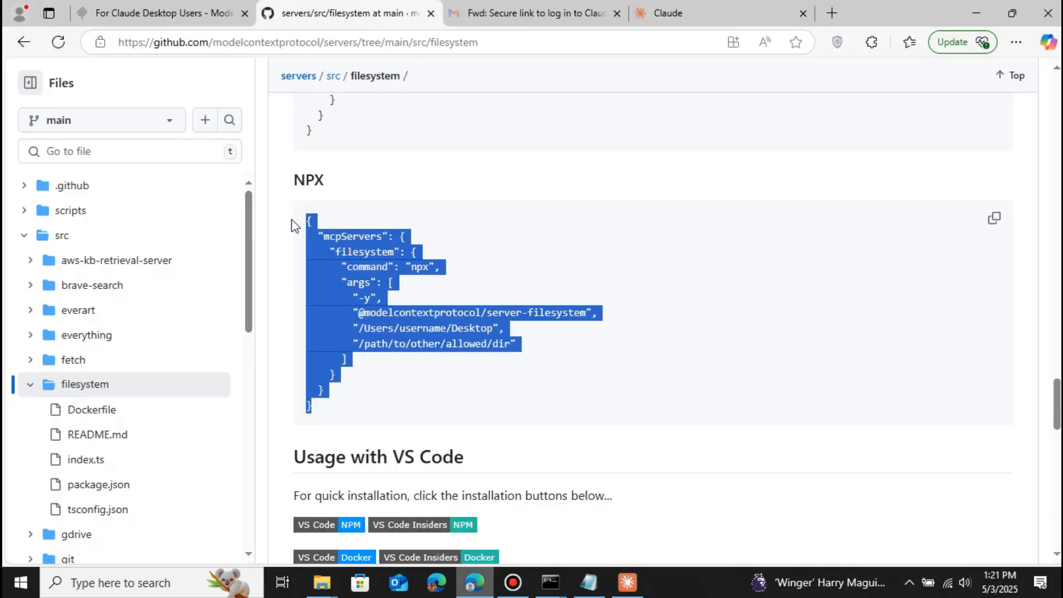
scroll(293, 226, "up", 15)
left_click(307, 80)
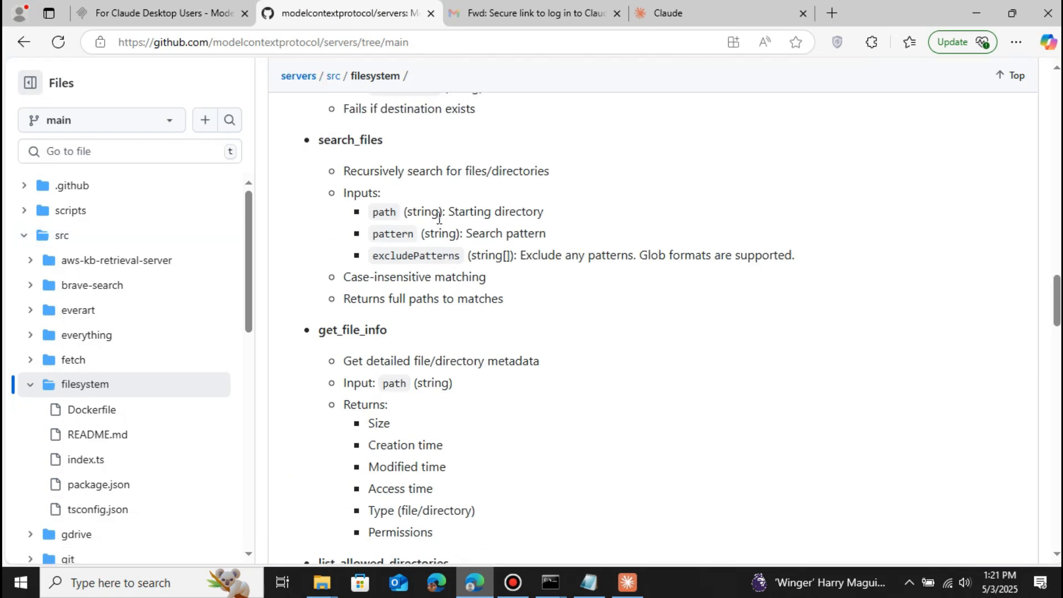
scroll(439, 216, "up", 4)
left_click(643, 594)
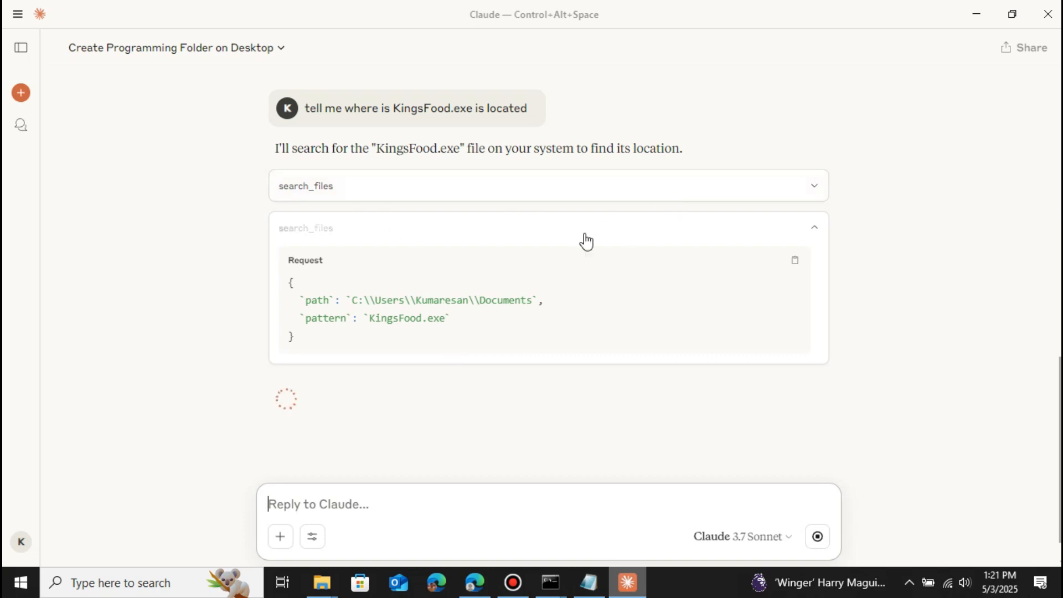
left_click(976, 15)
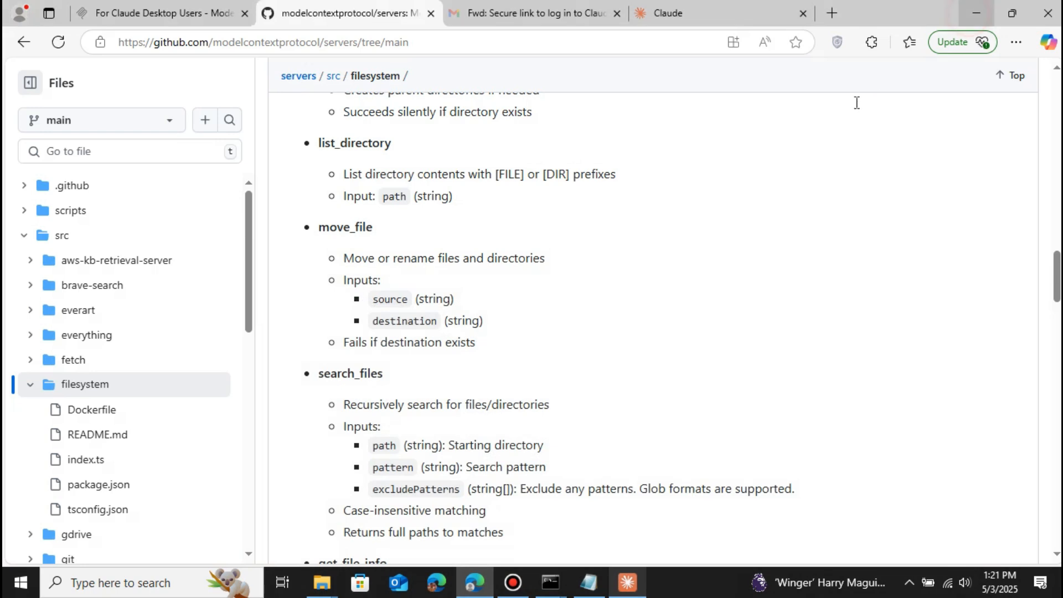
scroll(422, 176, "up", 1)
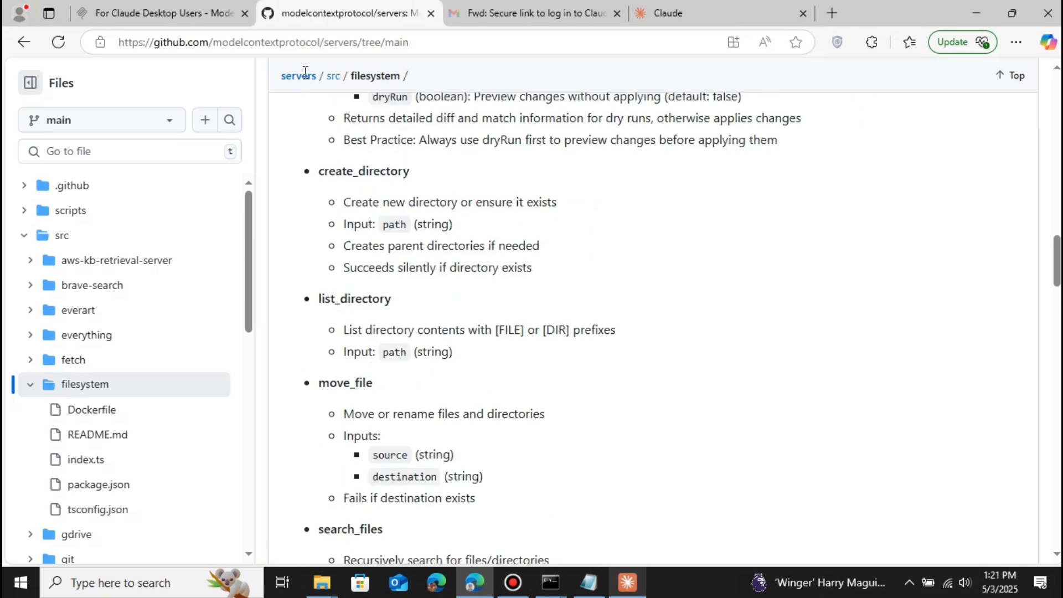
left_click(299, 76)
Step: Review the Reference Servers and Third-Party Servers lists in the repository README, including the Google Drive and Sqlite entries
scroll(134, 216, "down", 10)
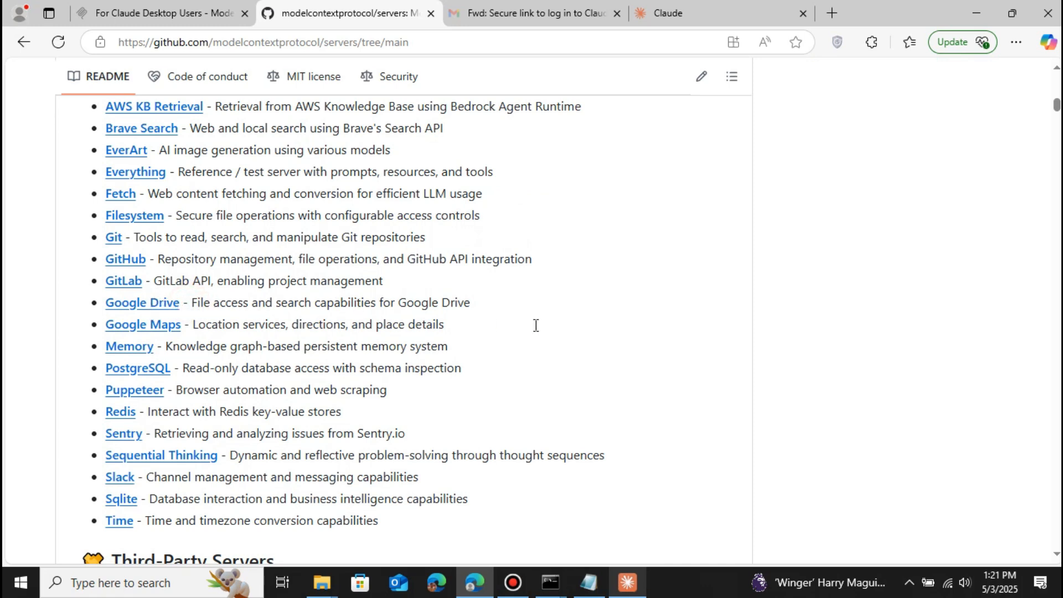
left_click_drag(189, 303, 252, 303)
left_click(203, 229)
scroll(195, 318, "down", 2)
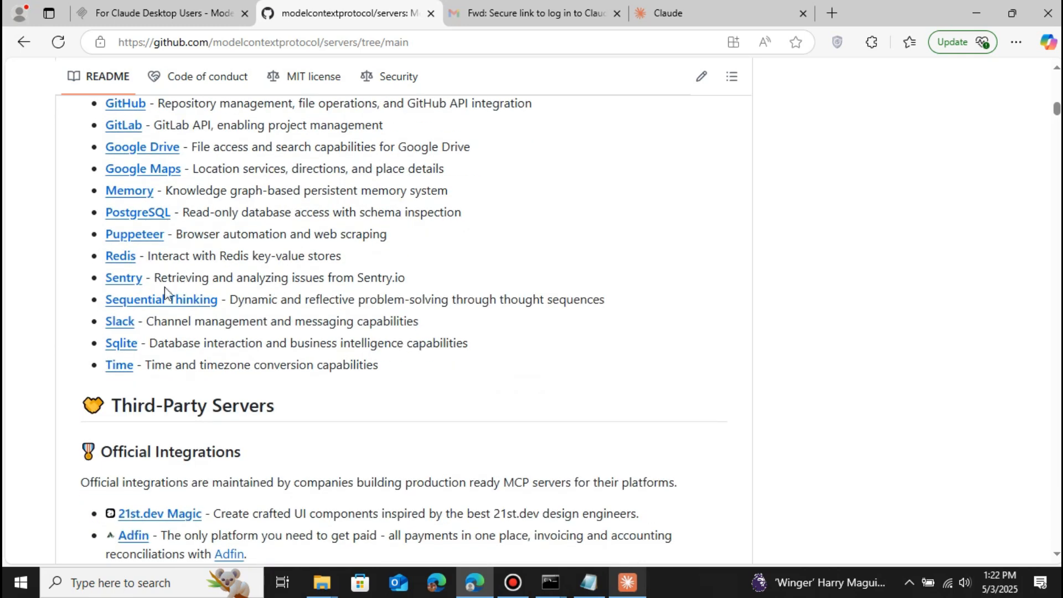
scroll(177, 257, "down", 1)
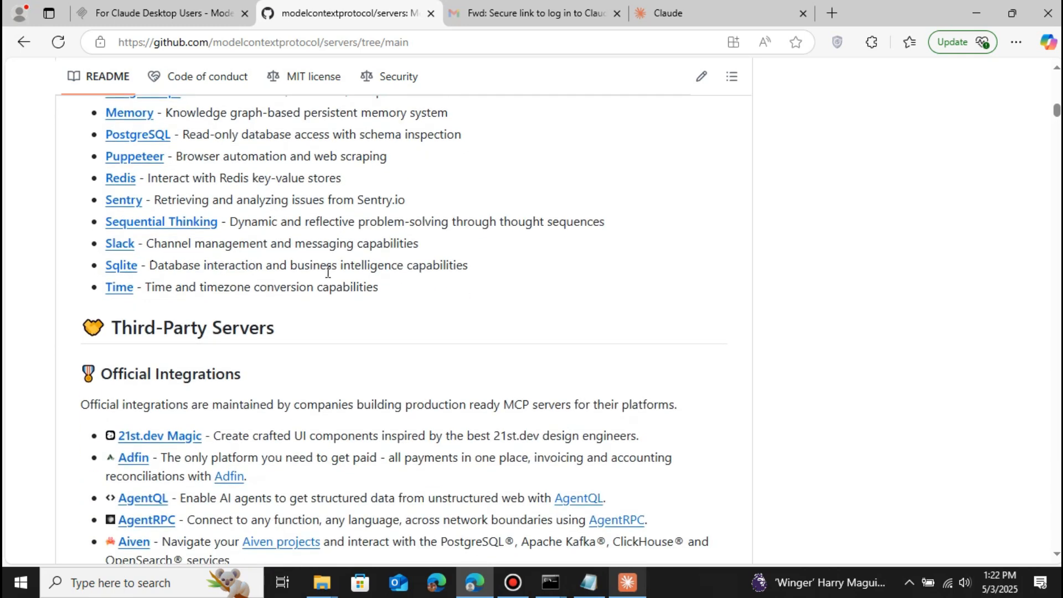
double_click(153, 264)
left_click(431, 268)
scroll(282, 242, "down", 1)
scroll(282, 242, "up", 1)
scroll(293, 290, "down", 6)
scroll(197, 276, "up", 11)
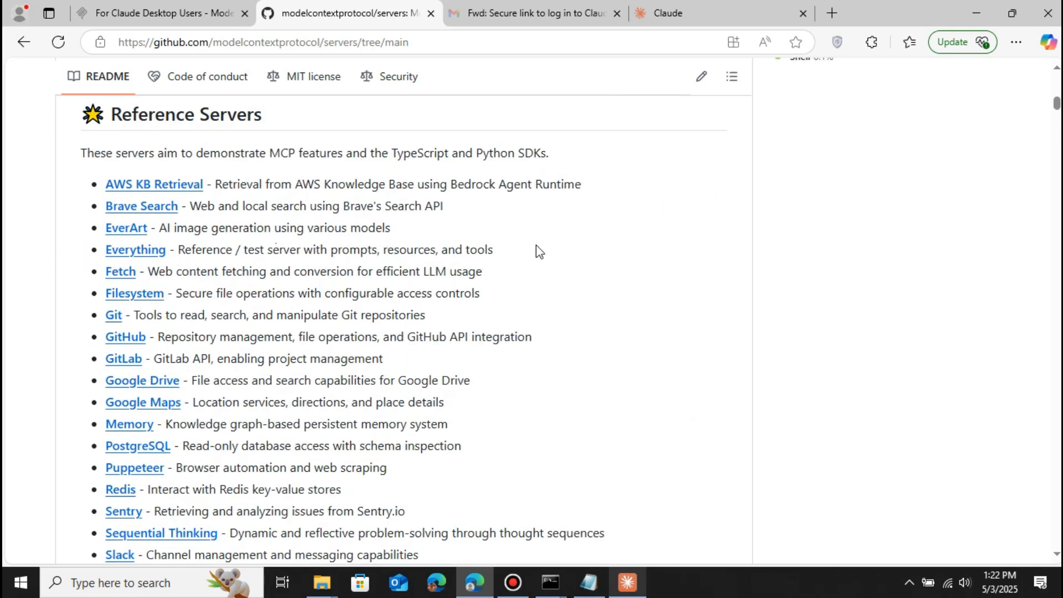
Step: Switch to Claude and read its answer about where KingsFood.exe is located
left_click(628, 583)
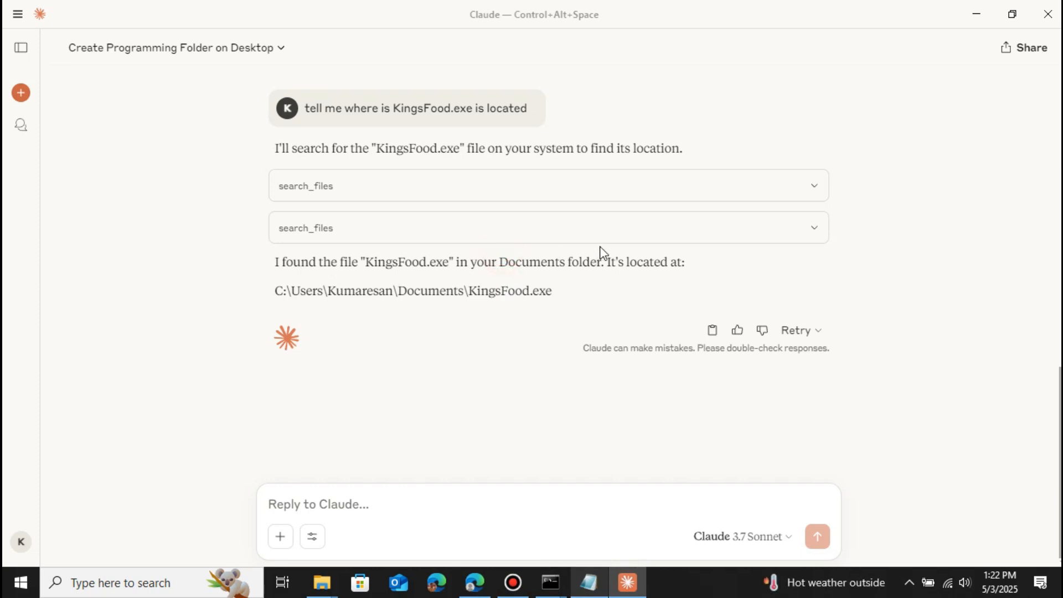
left_click_drag(500, 261, 596, 265)
left_click(213, 291)
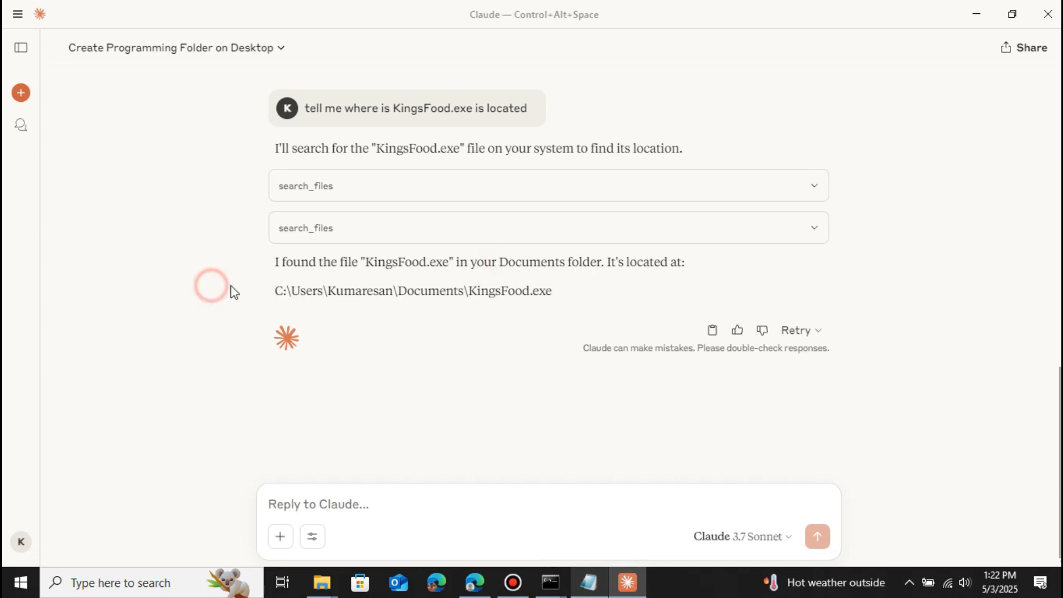
Step: Return to the servers repository in Edge and look over its file list and README
left_click(970, 16)
scroll(266, 299, "down", 5)
scroll(226, 302, "up", 9)
scroll(227, 308, "up", 10)
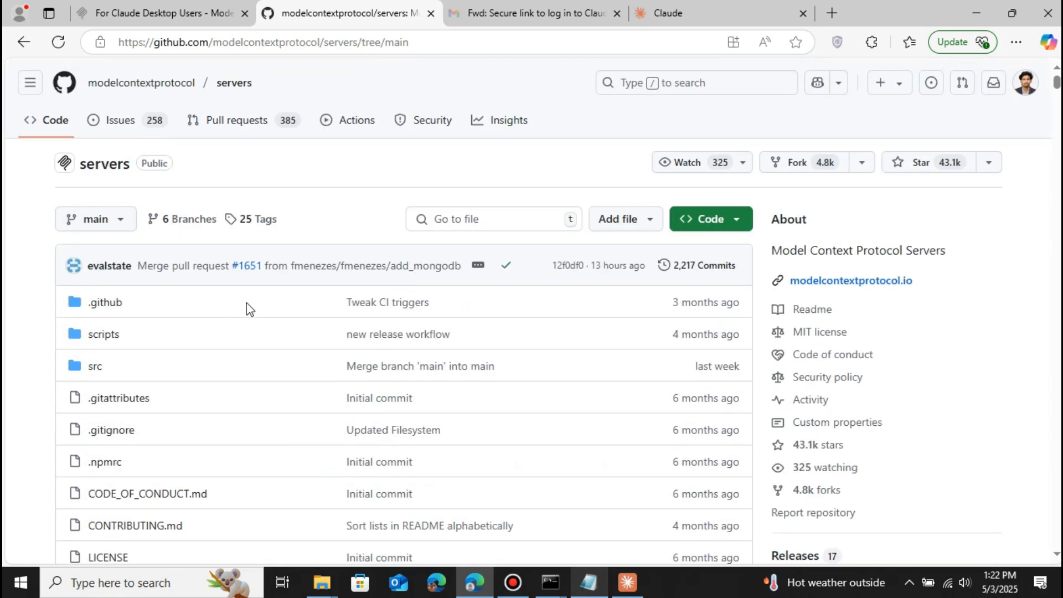
scroll(685, 313, "down", 5)
scroll(686, 311, "up", 7)
Step: Clear the open windows to show the desktop, and bring Claude back to review the earlier file-access prompts and replies
left_click(977, 13)
left_click(1047, 8)
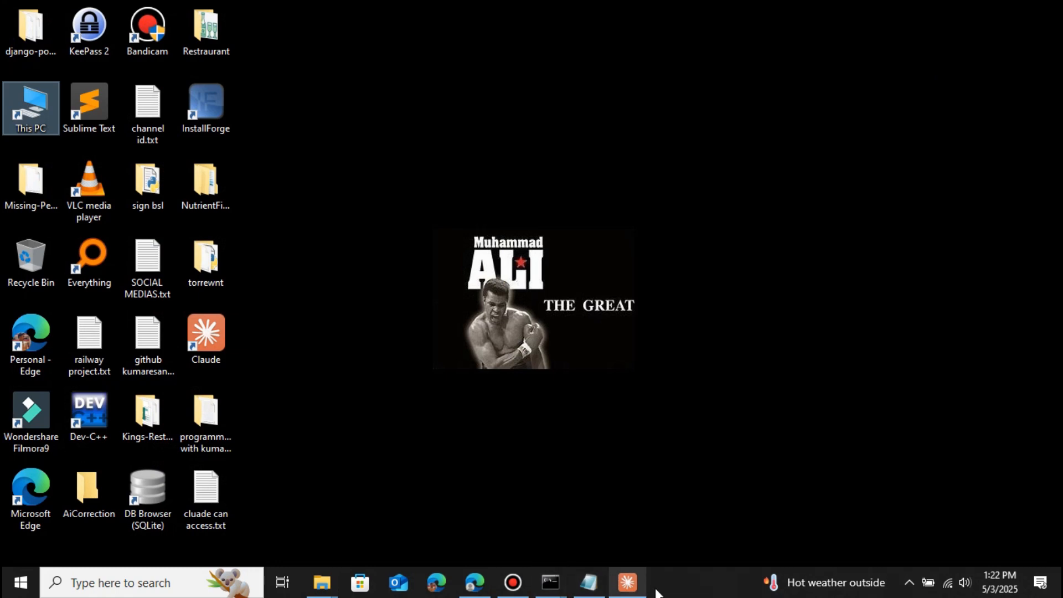
left_click(628, 583)
scroll(497, 291, "up", 5)
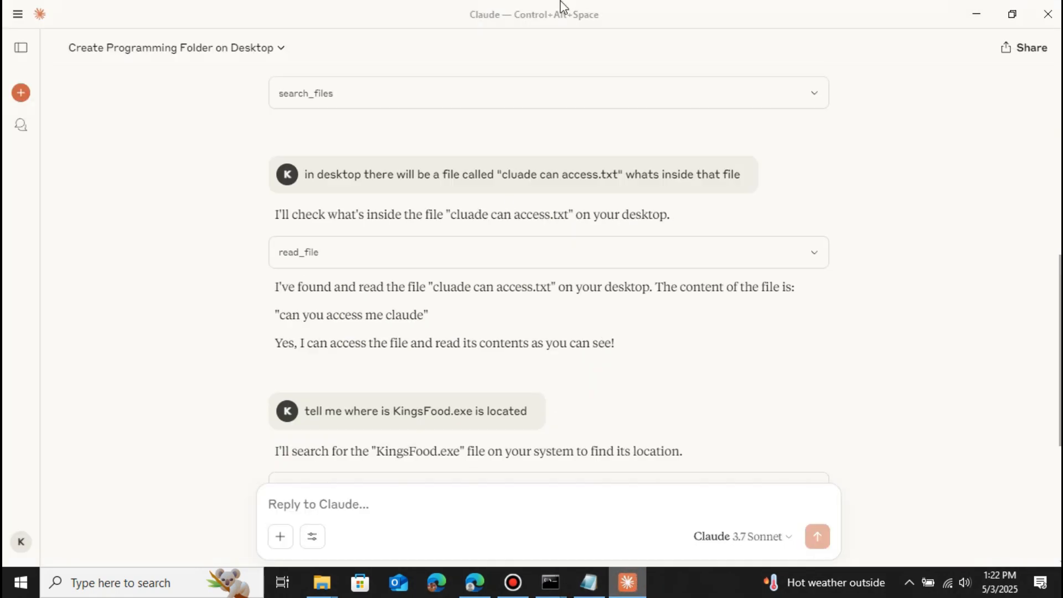
mouse_move(565, 1)
left_click(629, 11)
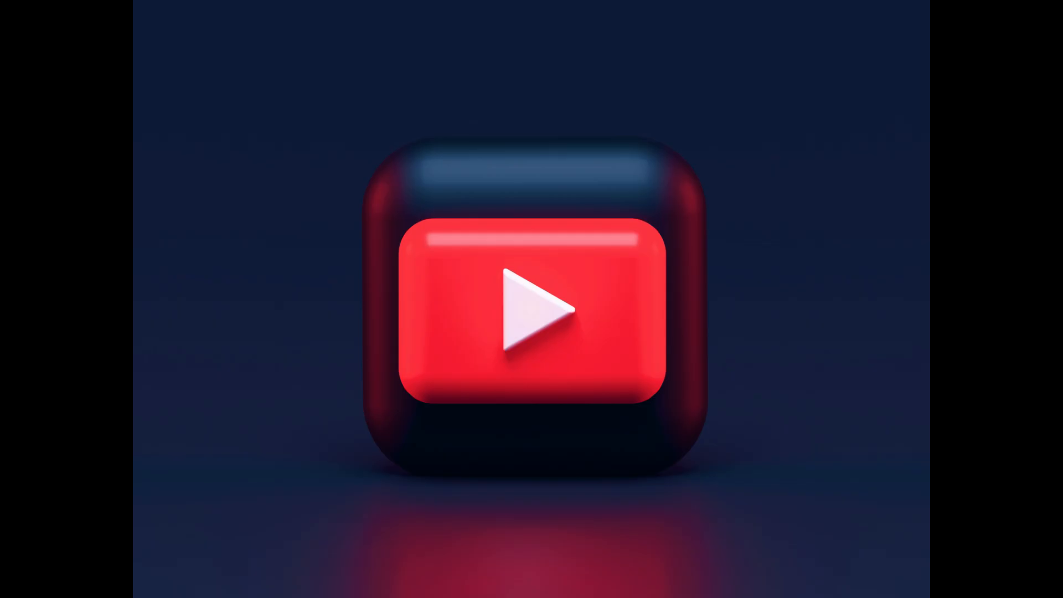